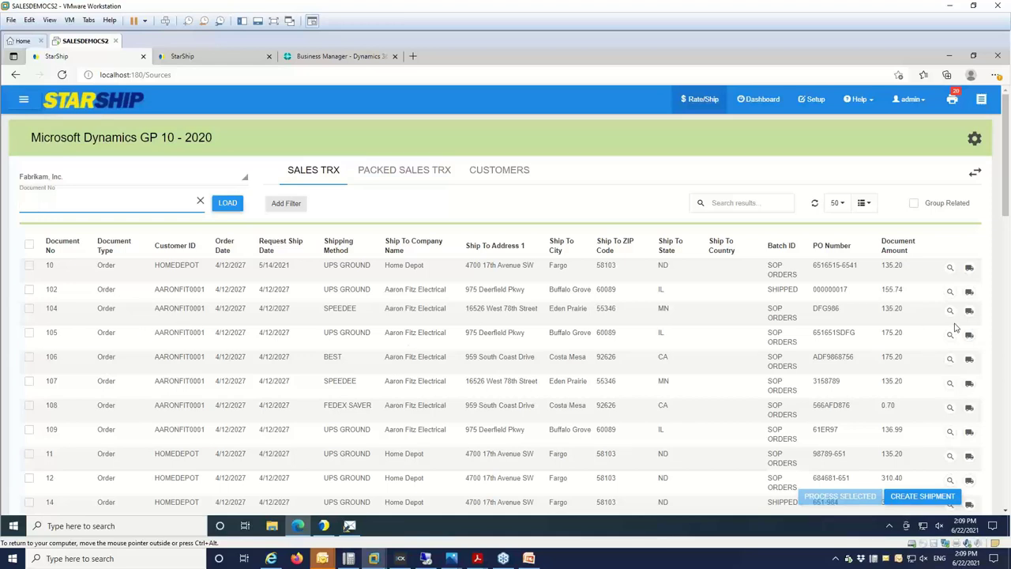
Review the columns available for the sales transactions list and the fields it can be filtered by, without applying a filter.
{"action": "left_click", "coordinate": [866, 205]}
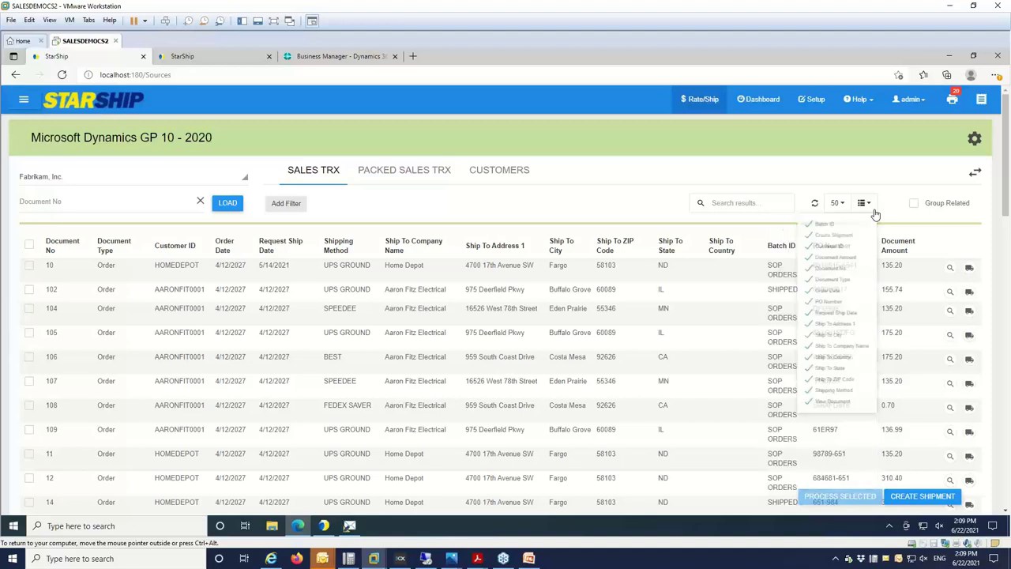
{"action": "left_click", "coordinate": [280, 204]}
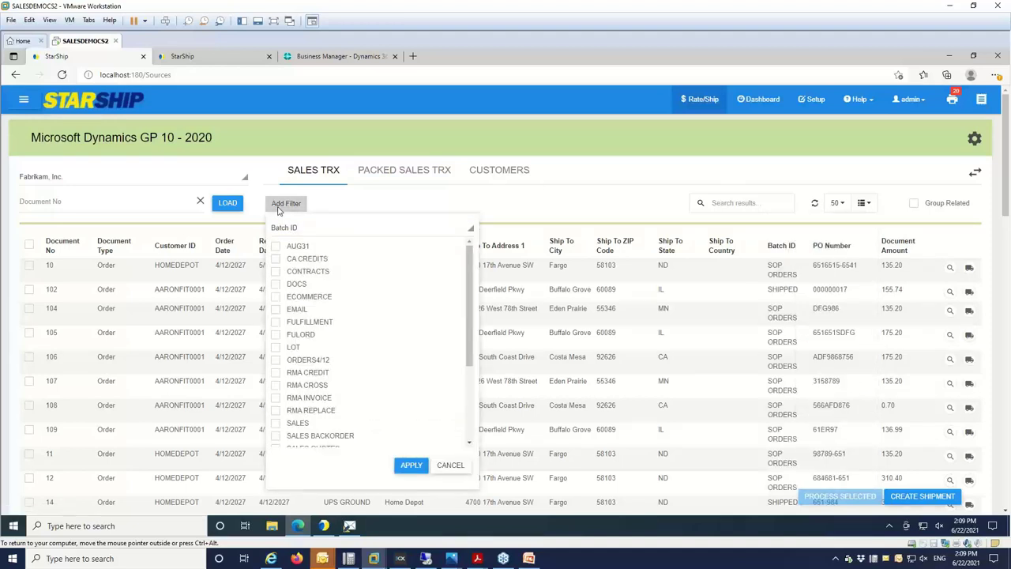
{"action": "left_click_drag", "start_coordinate": [468, 269], "coordinate": [472, 237]}
{"action": "left_click", "coordinate": [472, 229]}
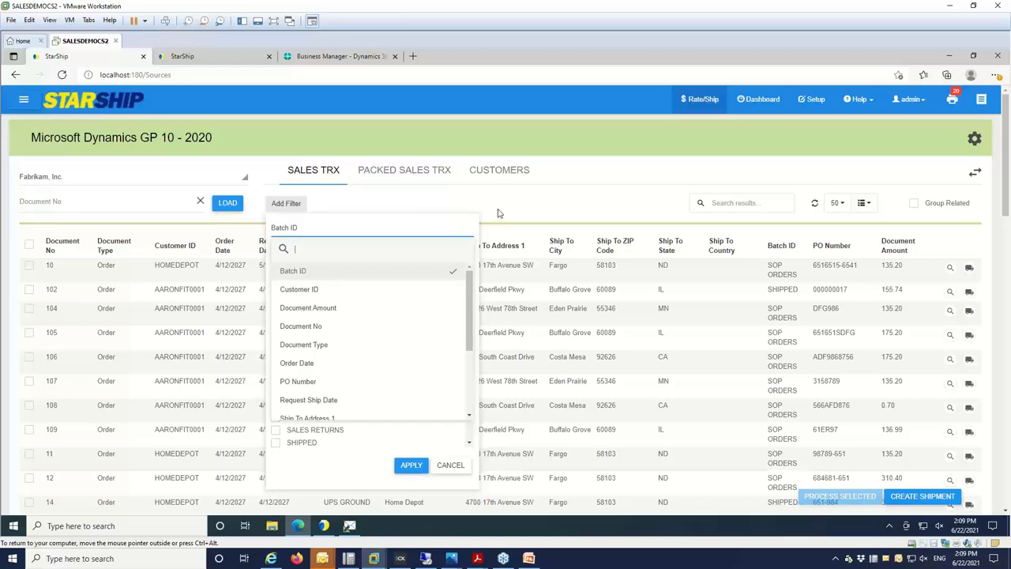
{"action": "left_click", "coordinate": [500, 211]}
Create a parcel shipment from the fourth order in the sales transactions list, for Aaron Fitz Electrical in Buffalo Grove.
{"action": "left_click", "coordinate": [50, 201]}
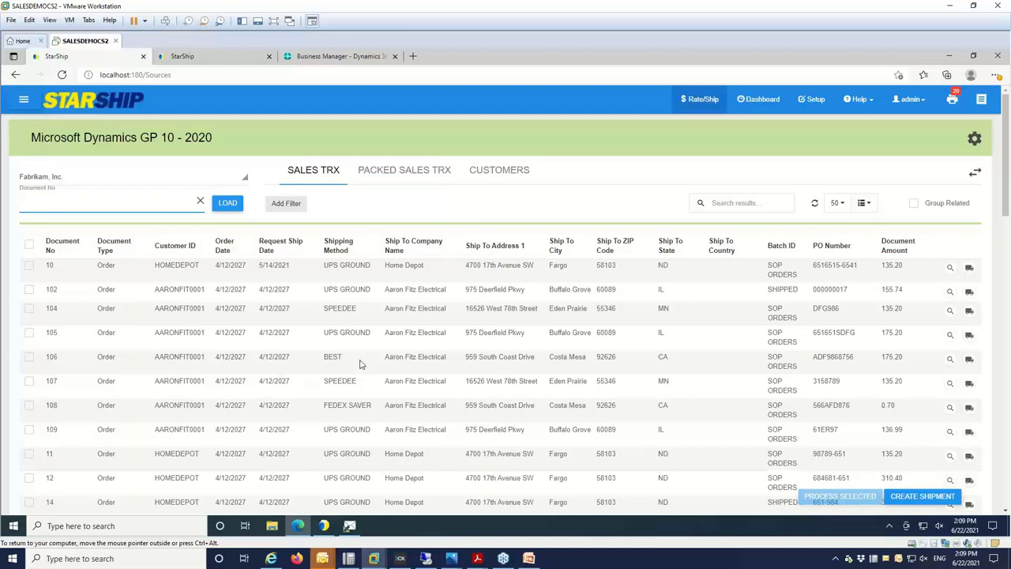
{"action": "left_click", "coordinate": [969, 337]}
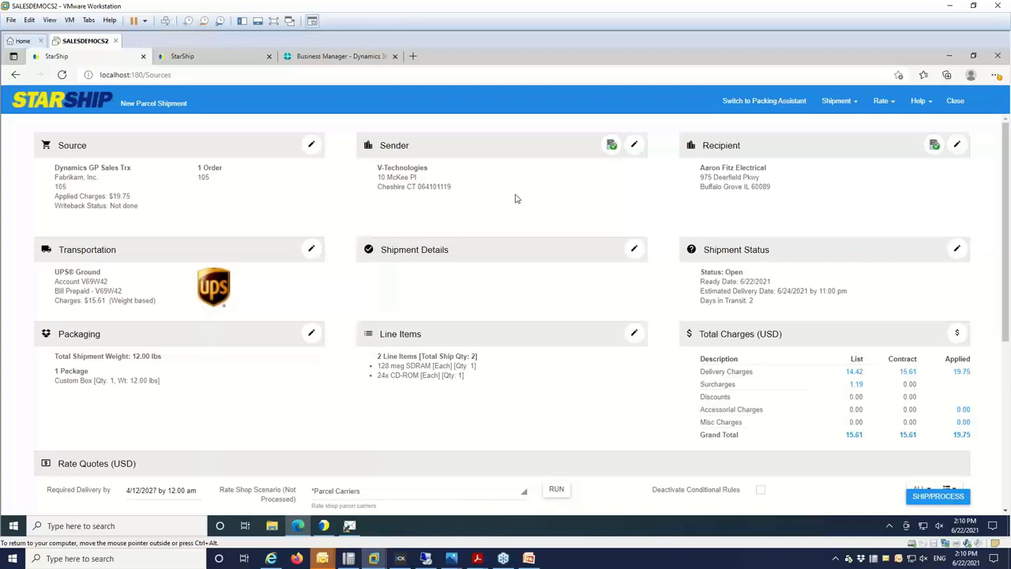
Examine the shipment's sender address details and the saved sender addresses available for it.
{"action": "left_click", "coordinate": [634, 146]}
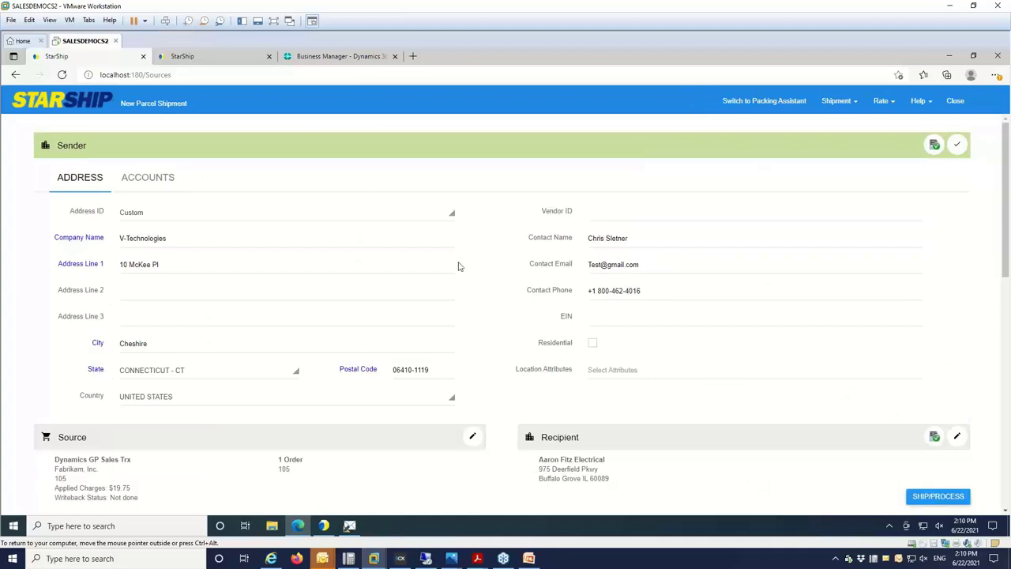
{"action": "left_click", "coordinate": [453, 215]}
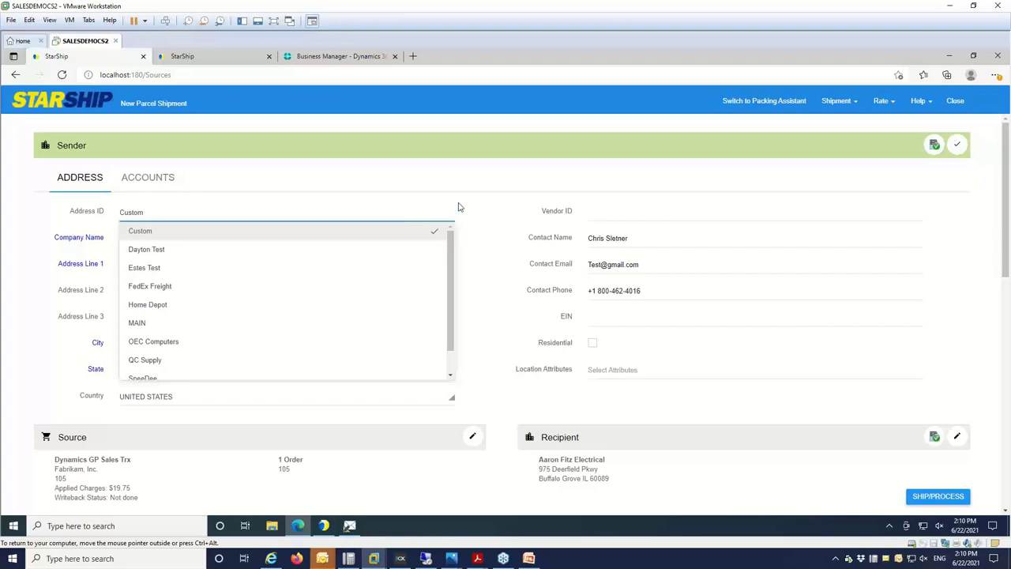
{"action": "left_click", "coordinate": [458, 207]}
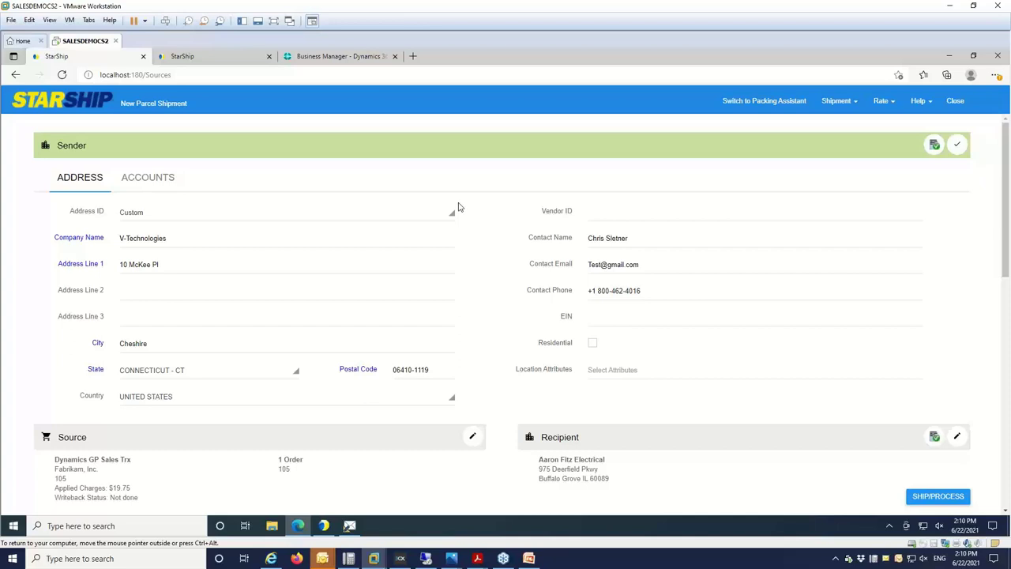
{"action": "left_click", "coordinate": [957, 145]}
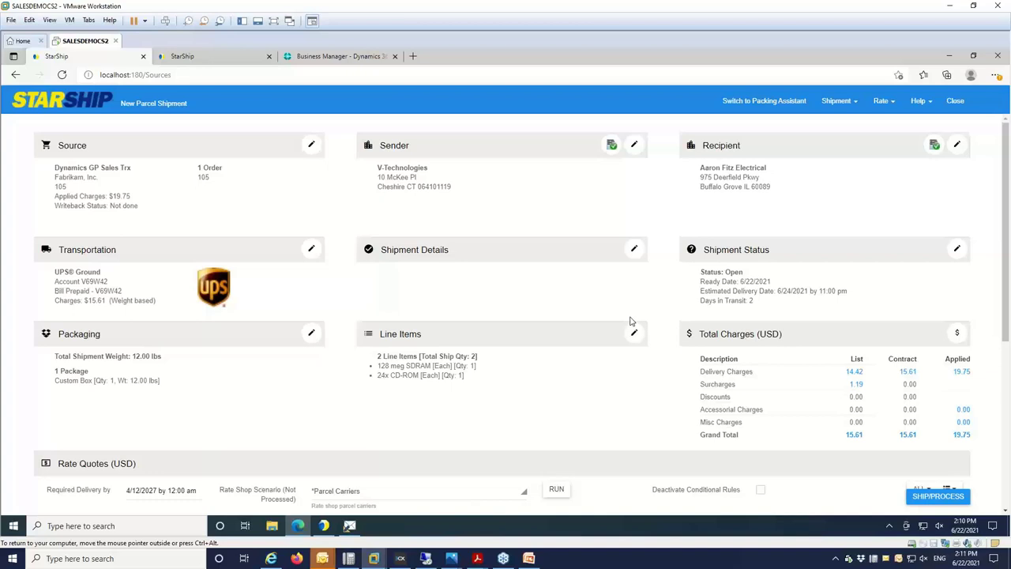
Examine the shipment's transportation details, including the carrier, service and billing options.
{"action": "left_click", "coordinate": [318, 253]}
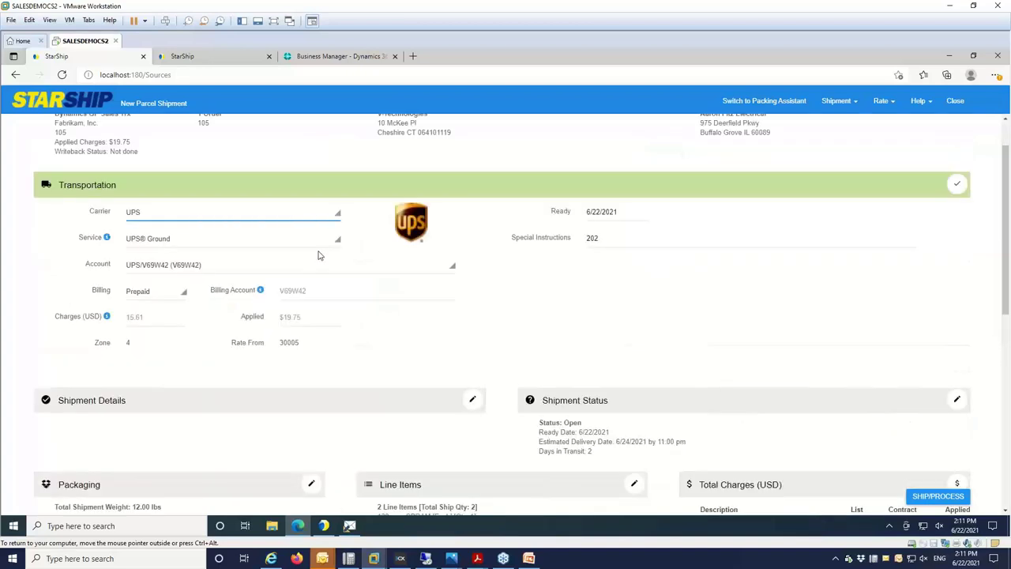
{"action": "left_click", "coordinate": [341, 222]}
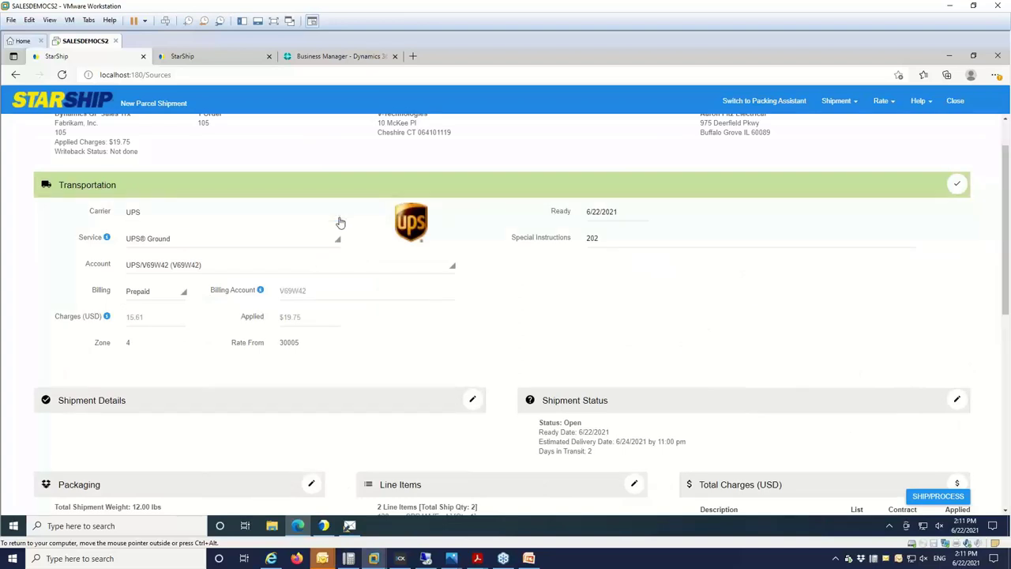
{"action": "left_click", "coordinate": [340, 222]}
{"action": "left_click", "coordinate": [339, 242]}
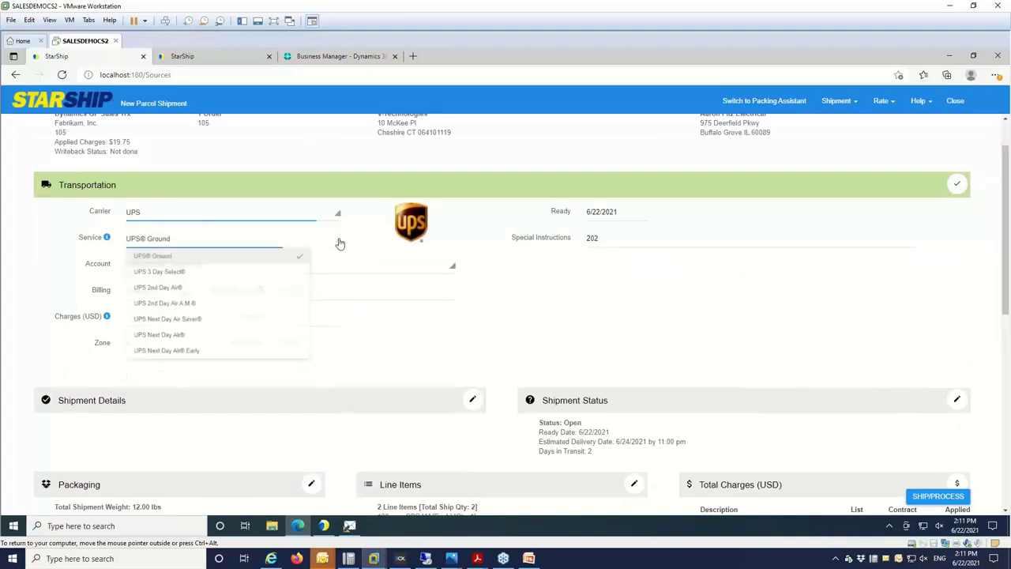
{"action": "left_click", "coordinate": [340, 242]}
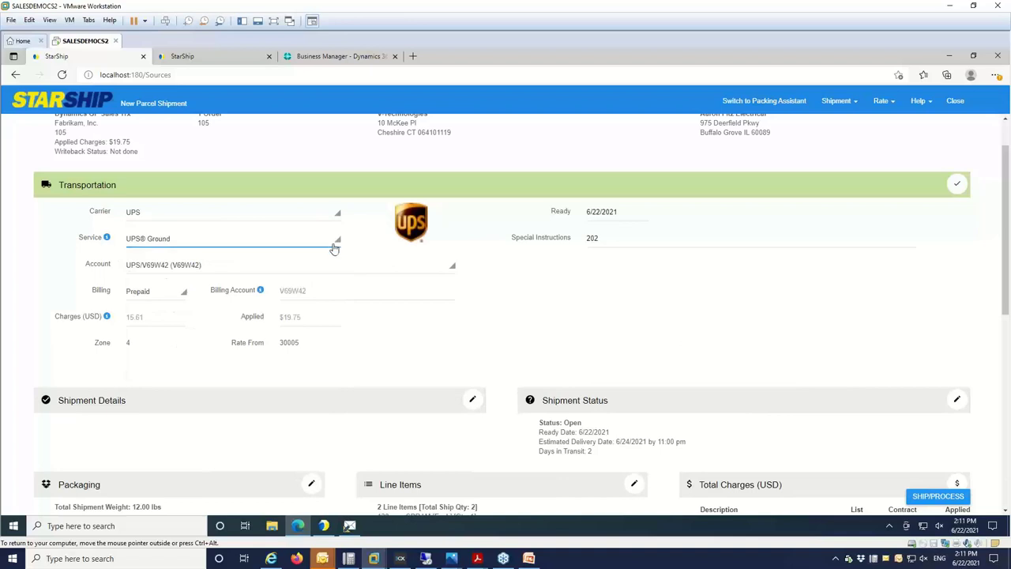
{"action": "left_click", "coordinate": [185, 303]}
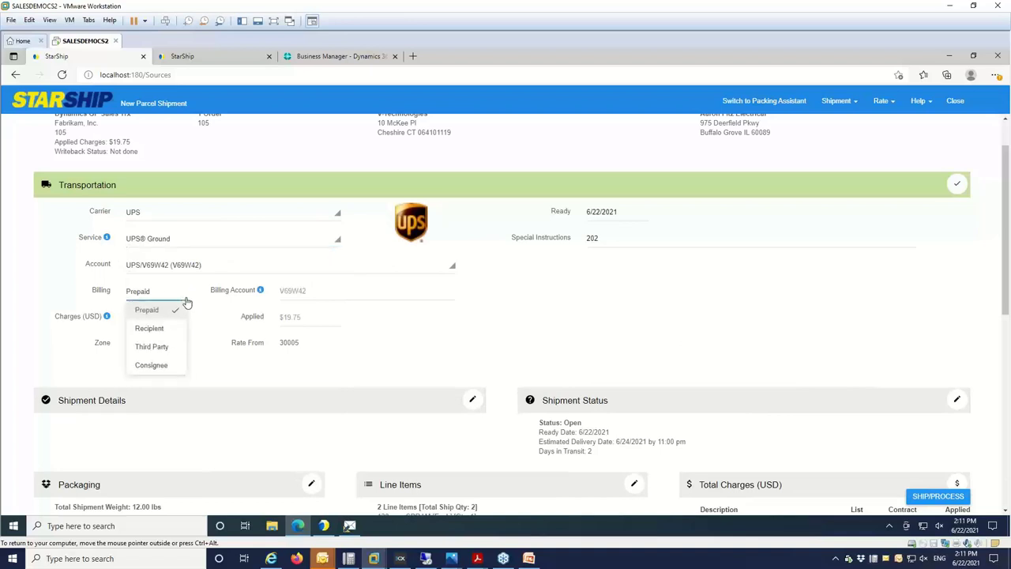
{"action": "left_click", "coordinate": [186, 303]}
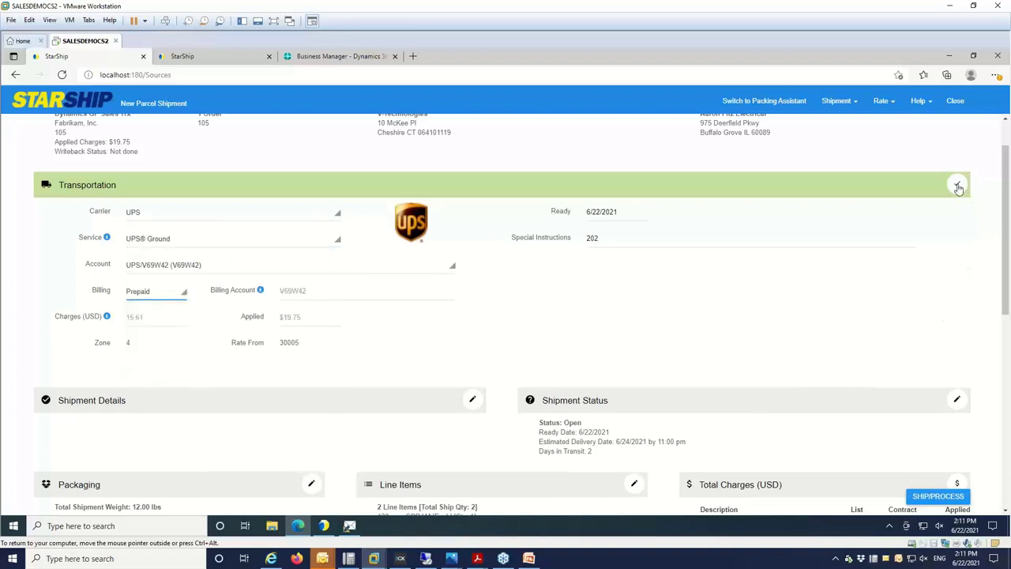
{"action": "left_click", "coordinate": [957, 186]}
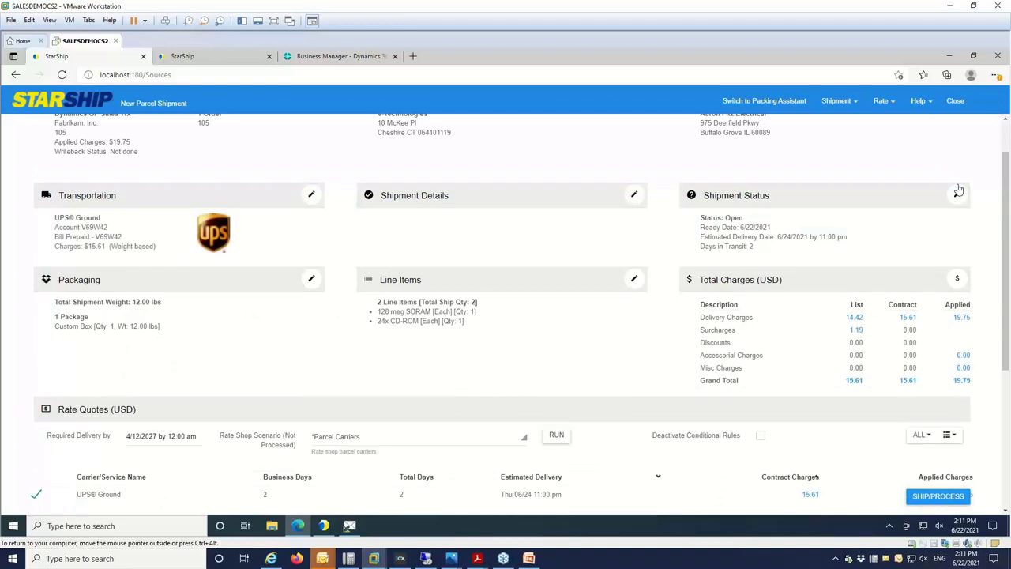
Examine the details of the shipment's line items.
{"action": "scroll", "coordinate": [978, 345], "scroll_direction": "down", "scroll_amount": 1}
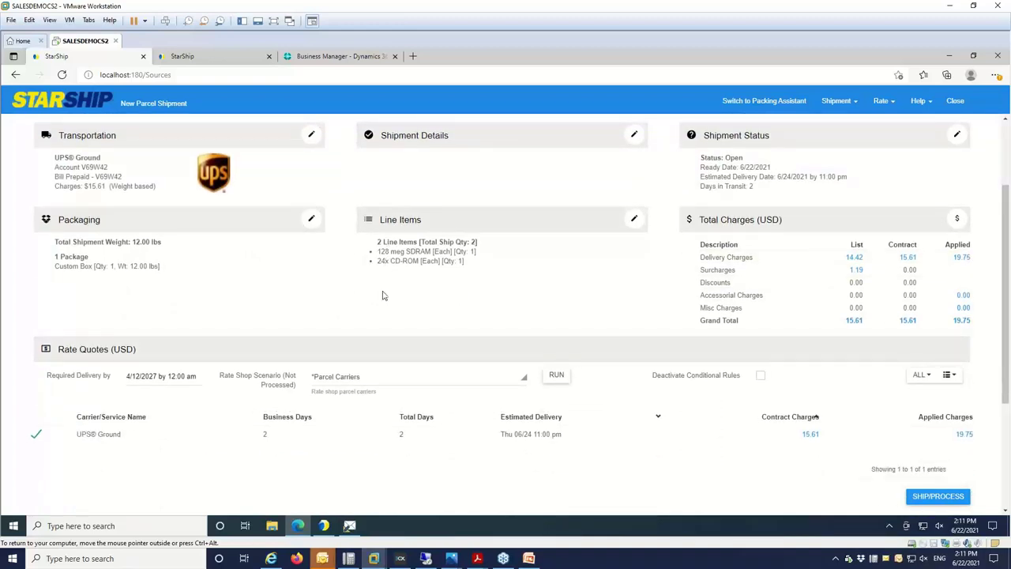
{"action": "left_click", "coordinate": [635, 219]}
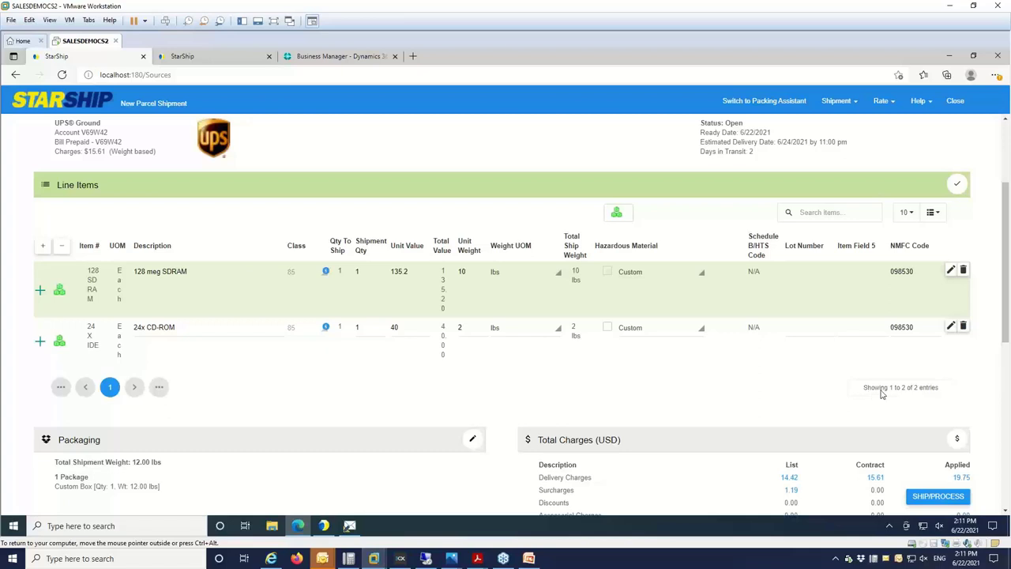
{"action": "left_click", "coordinate": [956, 187]}
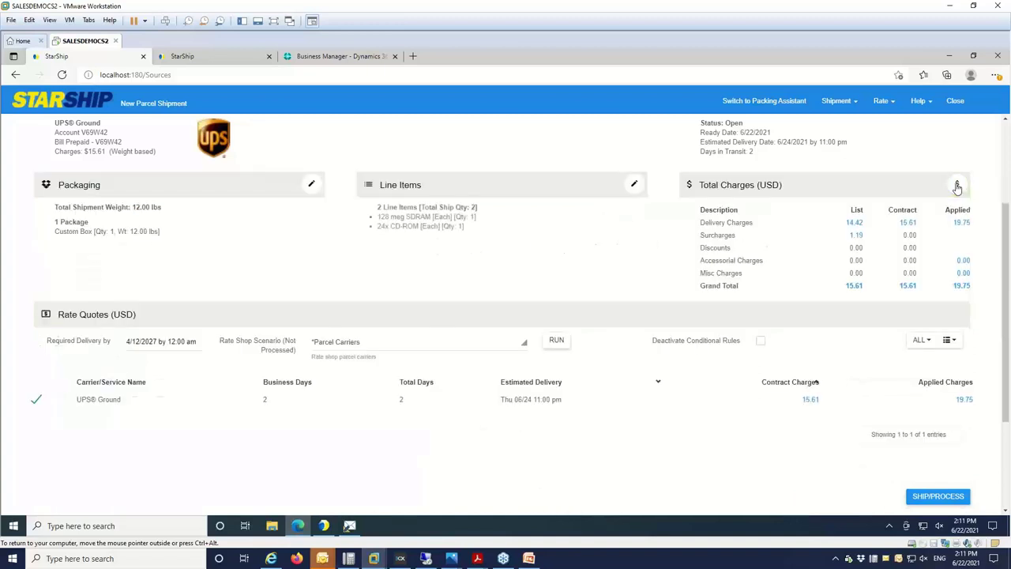
Add a second package to the shipment's packaging and move the 24x CD-ROM item into it.
{"action": "left_click", "coordinate": [313, 185]}
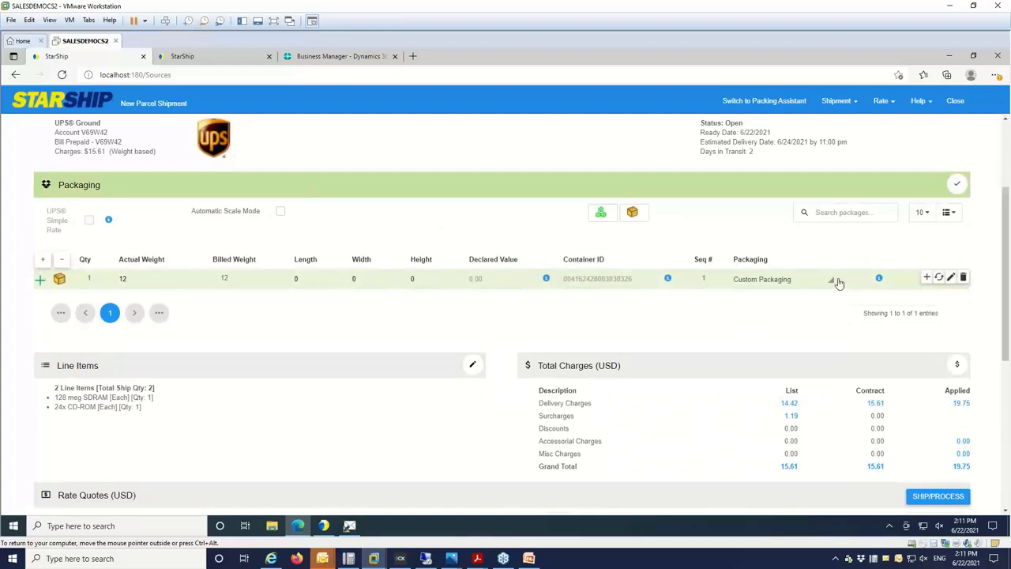
{"action": "left_click", "coordinate": [632, 213]}
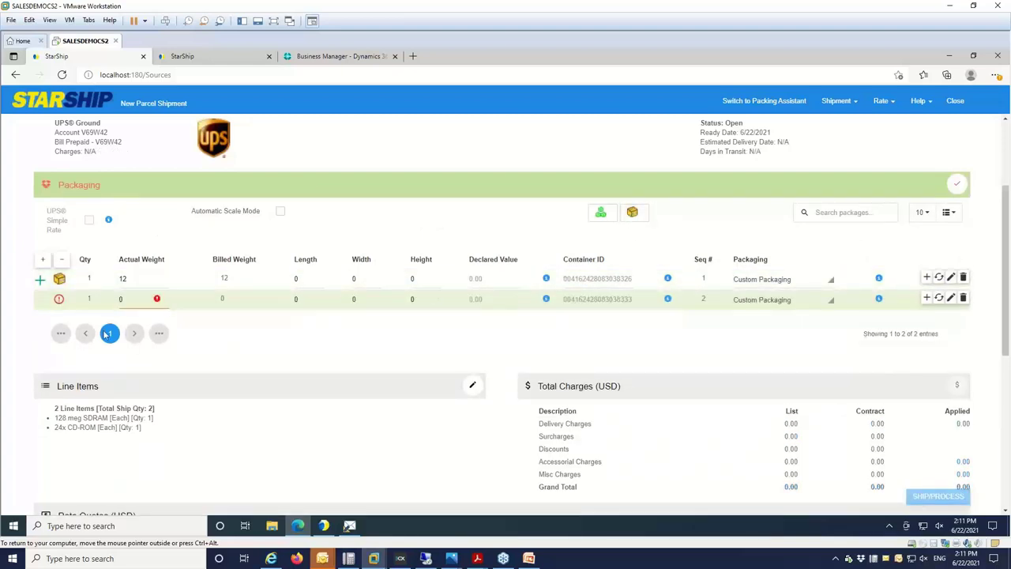
{"action": "left_click", "coordinate": [41, 280]}
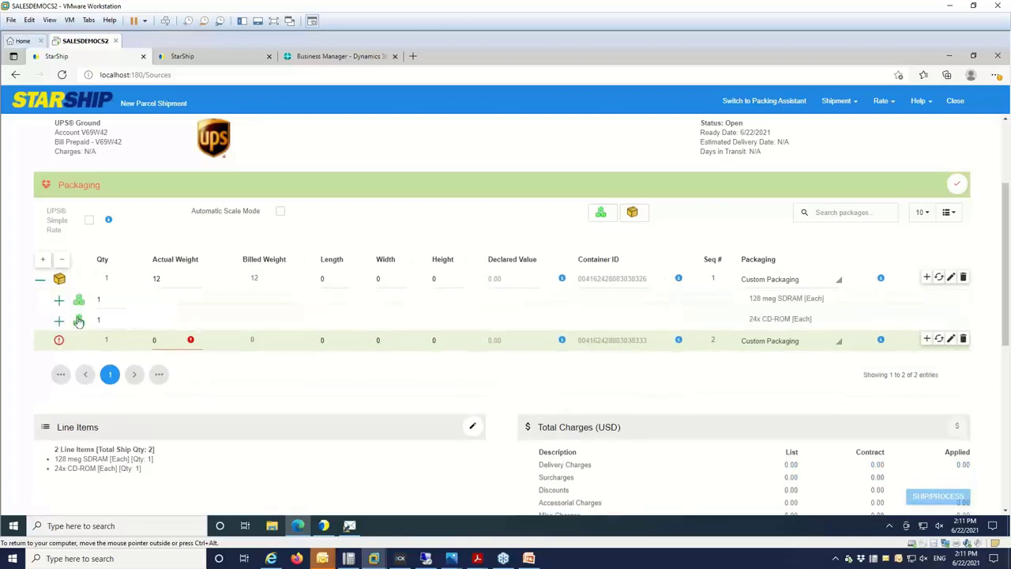
{"action": "left_click_drag", "start_coordinate": [78, 321], "coordinate": [79, 343]}
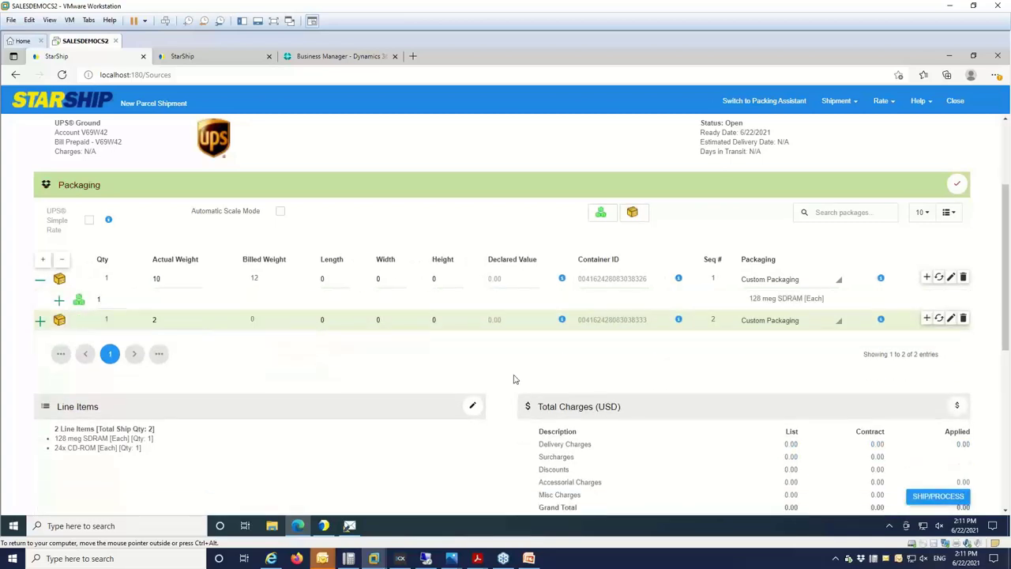
Set the packaging type of both packages to Large Box.
{"action": "left_click", "coordinate": [842, 328]}
{"action": "left_click", "coordinate": [817, 377]}
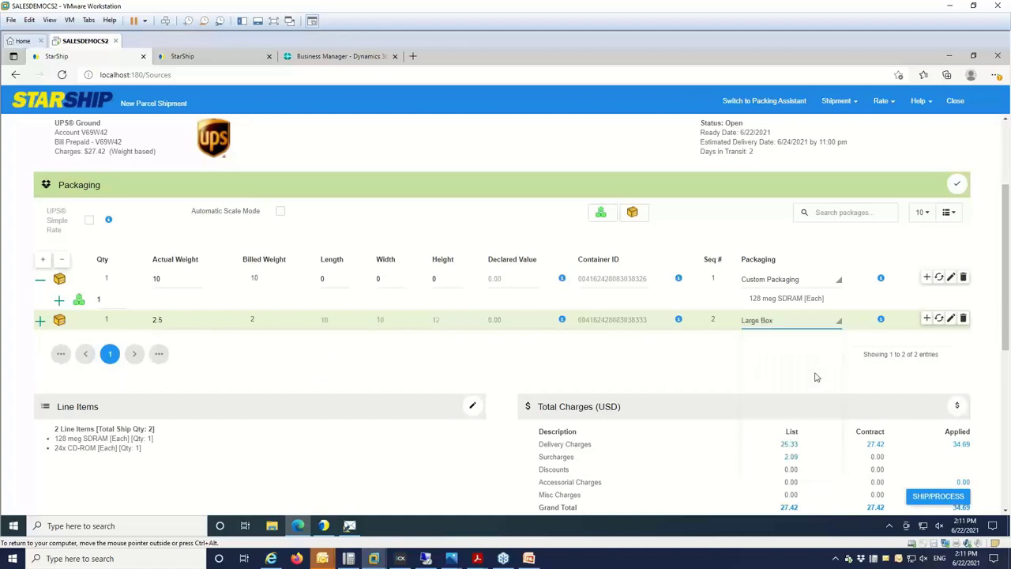
{"action": "left_click", "coordinate": [838, 285]}
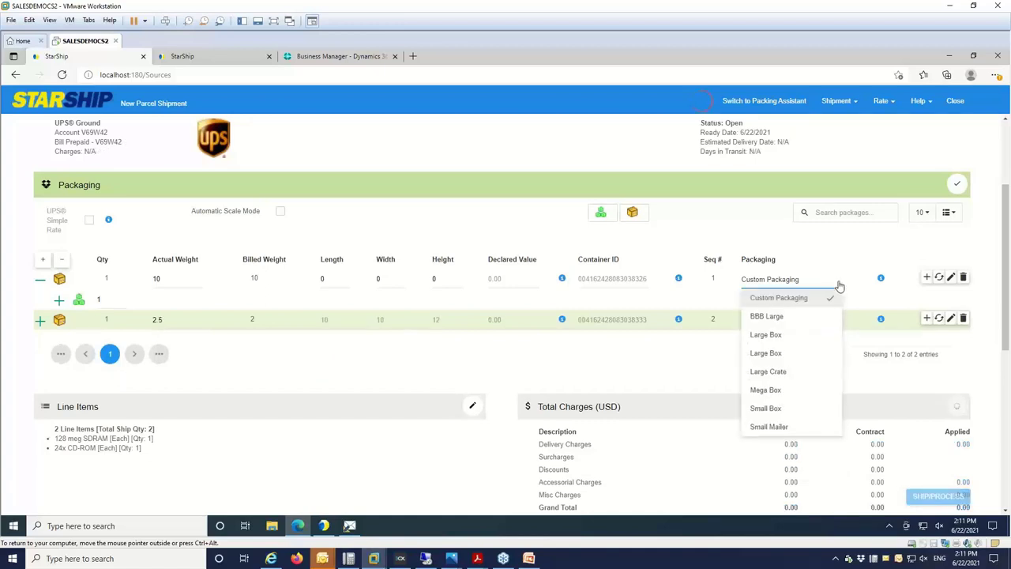
{"action": "left_click", "coordinate": [815, 352]}
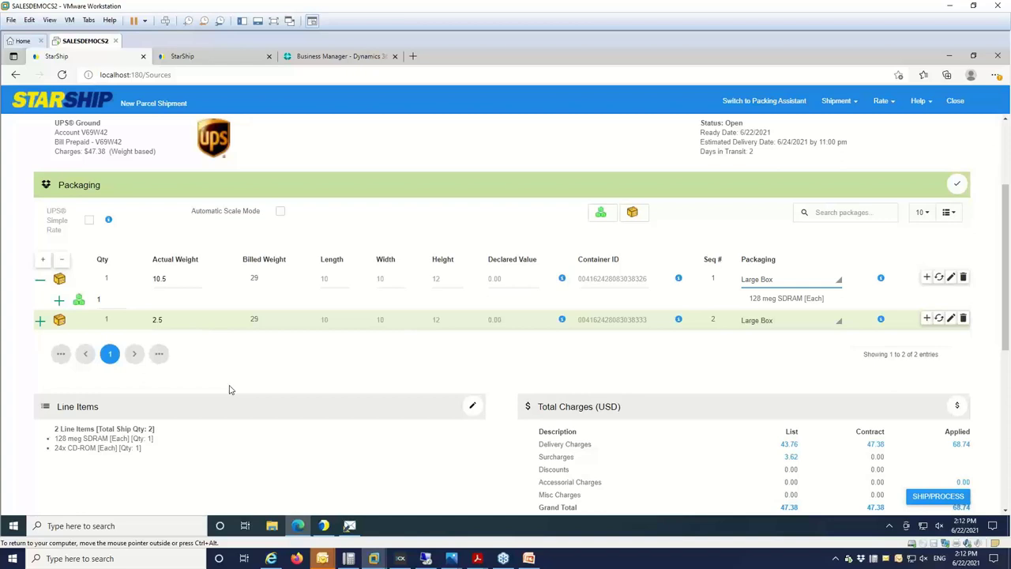
Examine the breakdown of the applied grand total, the rules behind its freight and handling fee adjustments, and the rate quotes.
{"action": "scroll", "coordinate": [997, 424], "scroll_direction": "down", "scroll_amount": 3}
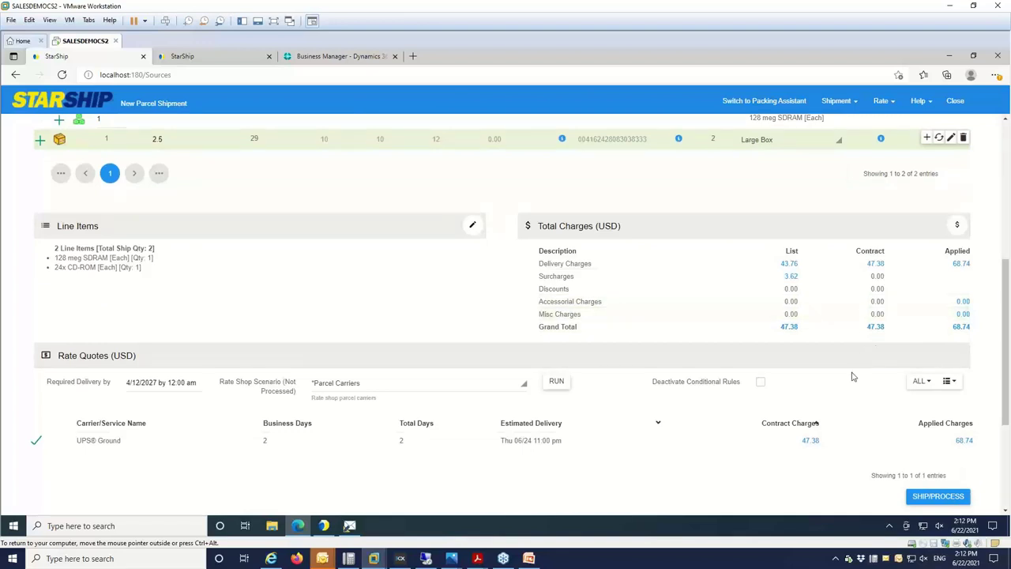
{"action": "left_click", "coordinate": [961, 327]}
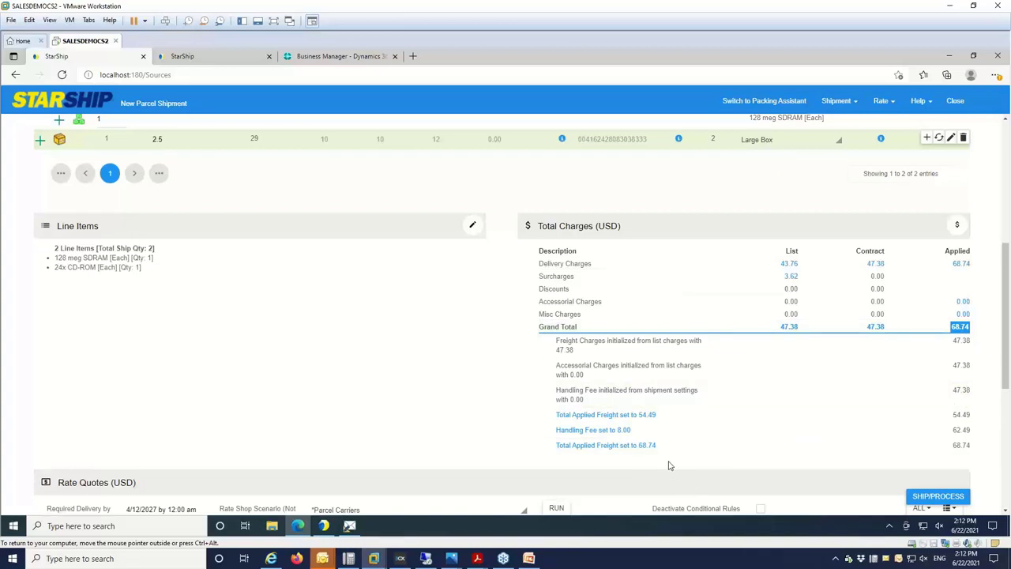
{"action": "left_click", "coordinate": [624, 416]}
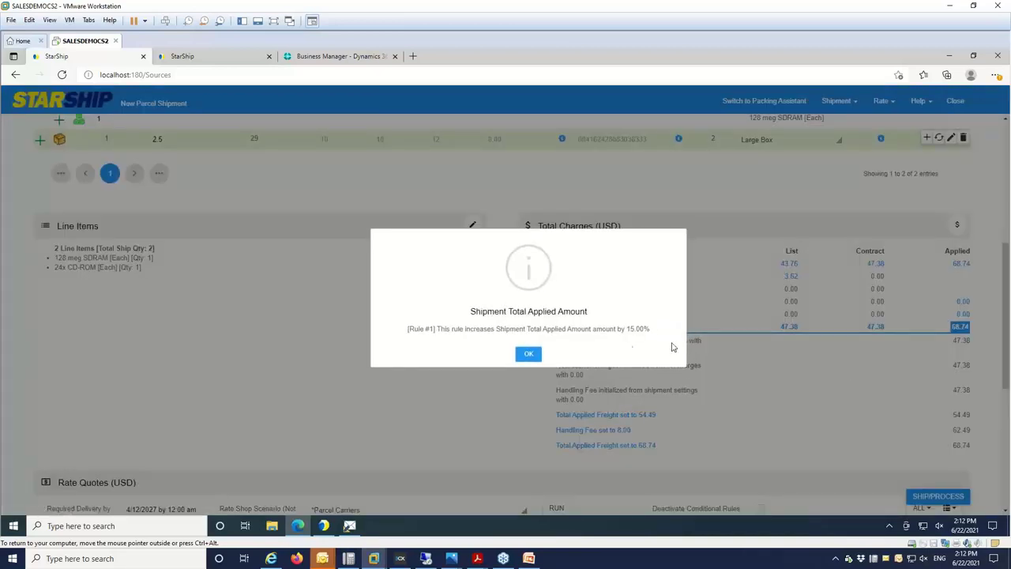
{"action": "left_click", "coordinate": [529, 354]}
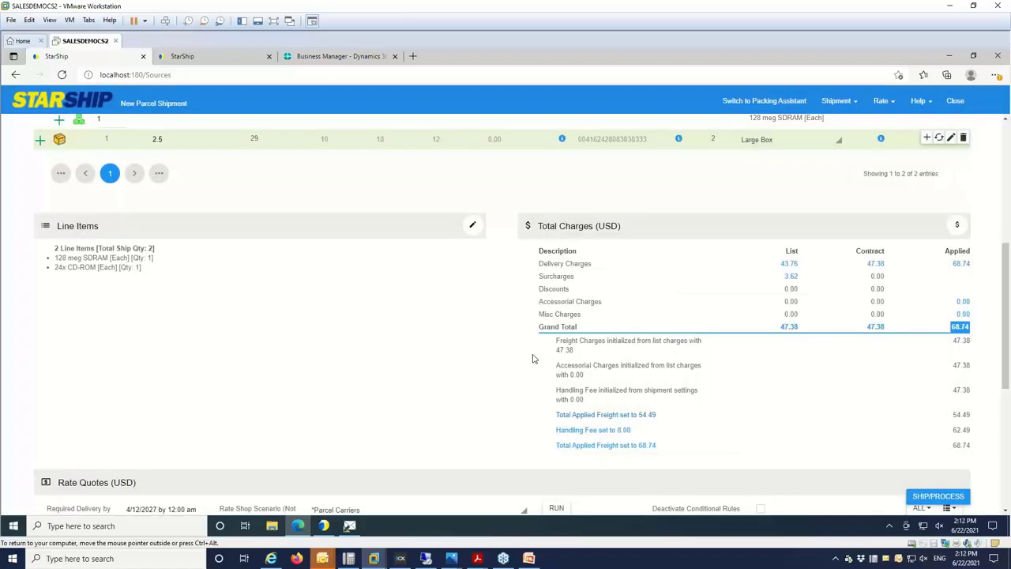
{"action": "left_click", "coordinate": [582, 422]}
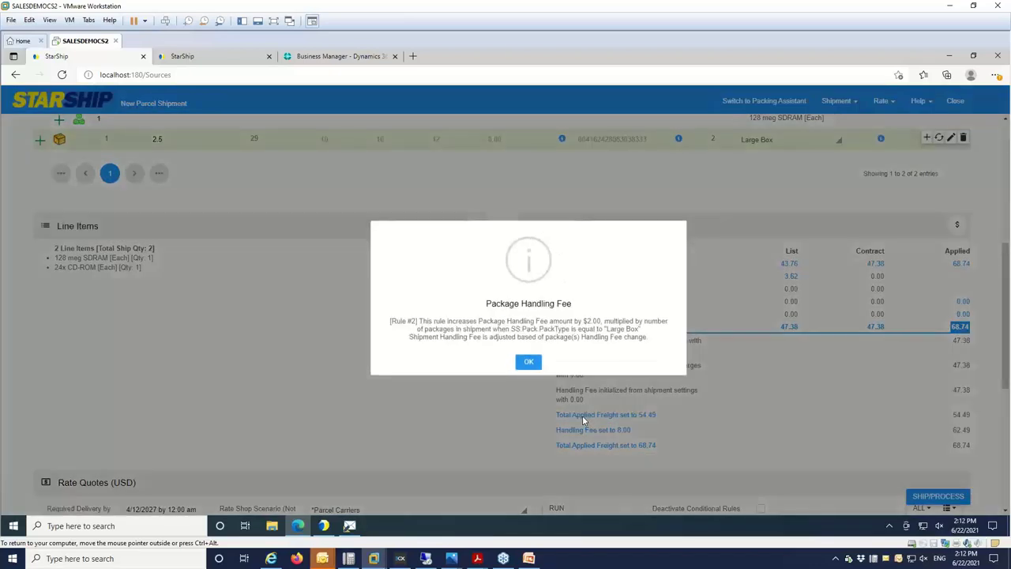
{"action": "left_click", "coordinate": [527, 365]}
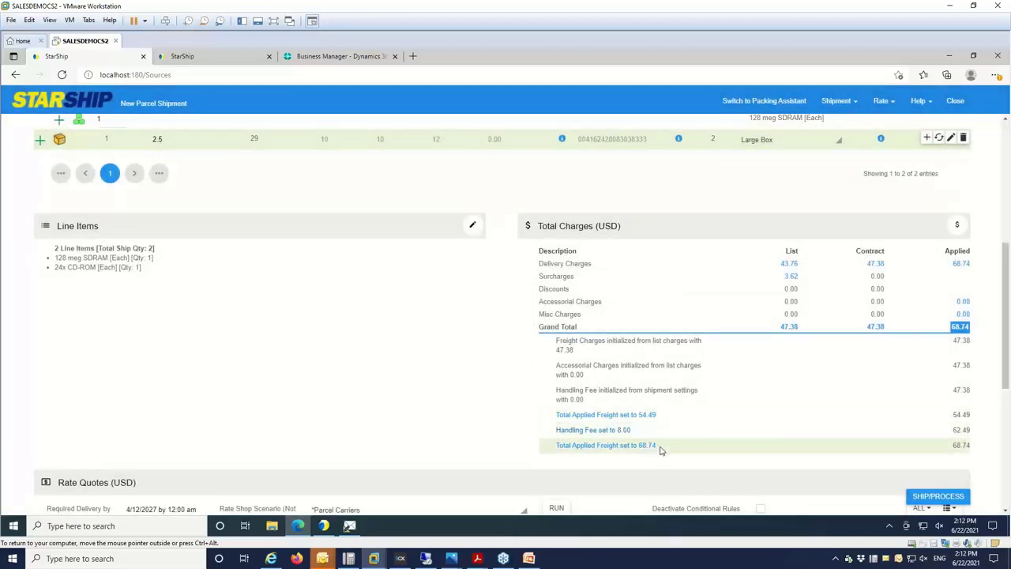
{"action": "scroll", "coordinate": [991, 433], "scroll_direction": "down", "scroll_amount": 2}
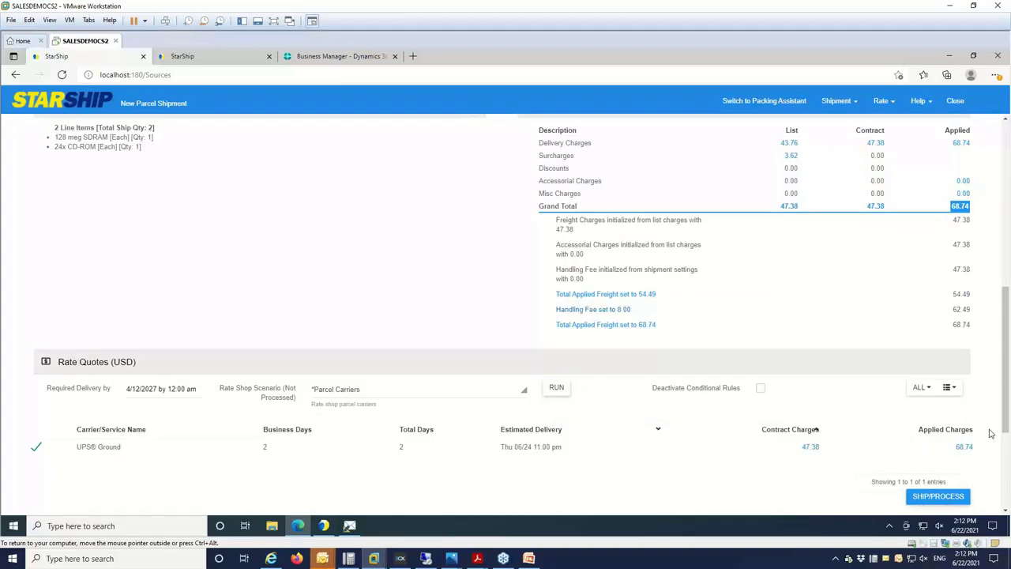
{"action": "scroll", "coordinate": [991, 433], "scroll_direction": "down", "scroll_amount": 1}
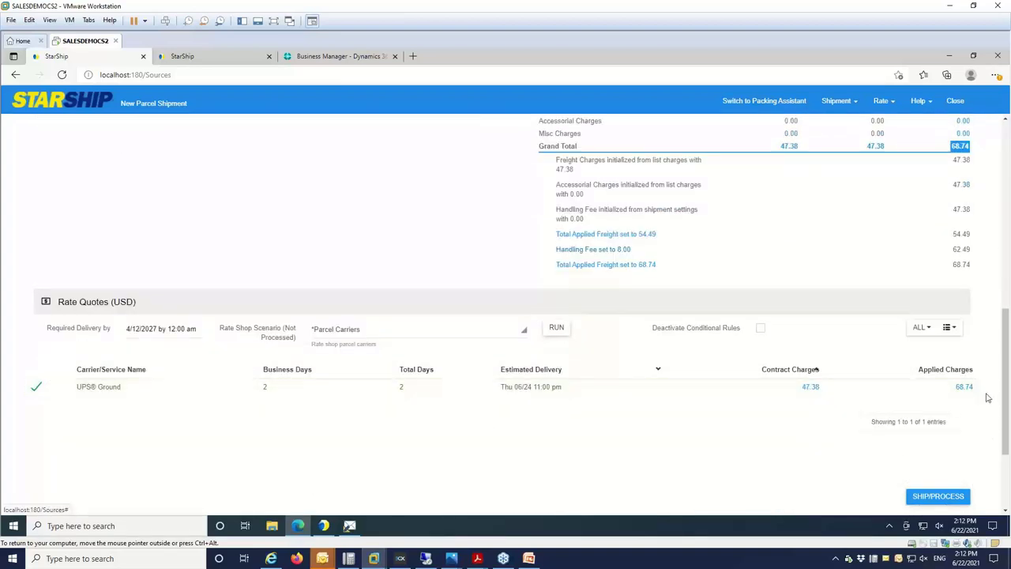
{"action": "left_click", "coordinate": [849, 102]}
{"action": "left_click", "coordinate": [851, 104]}
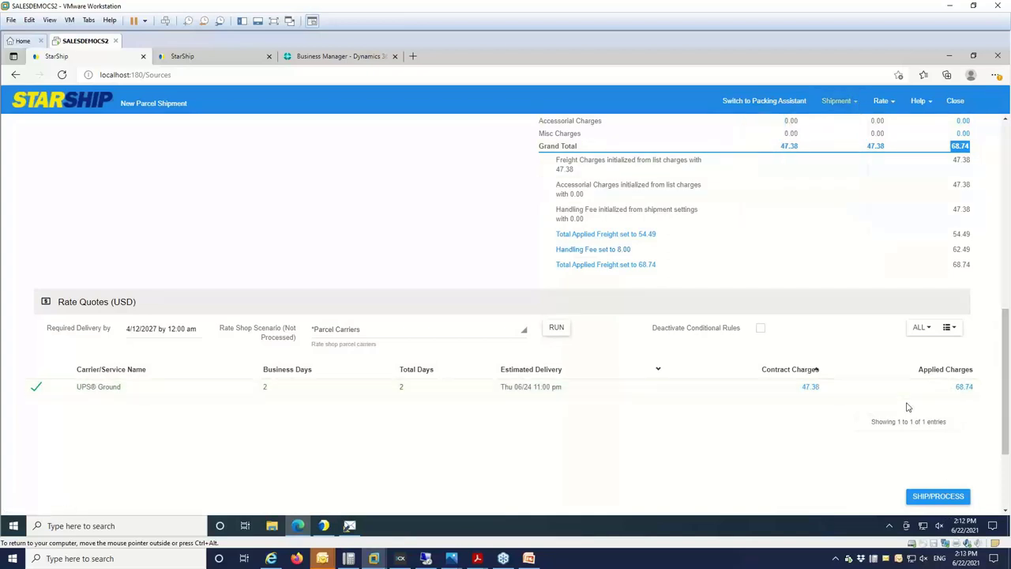
Rate shop the shipment with the *Parcel Carriers scenario, check the required delivery date and process the shipment with UPS Ground.
{"action": "left_click", "coordinate": [556, 328]}
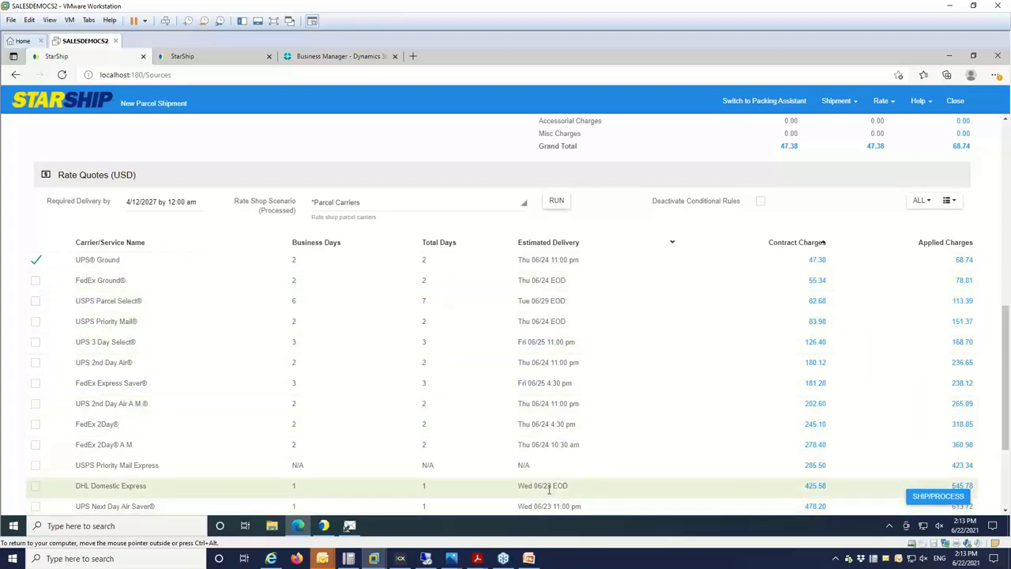
{"action": "scroll", "coordinate": [550, 494], "scroll_direction": "down", "scroll_amount": 1}
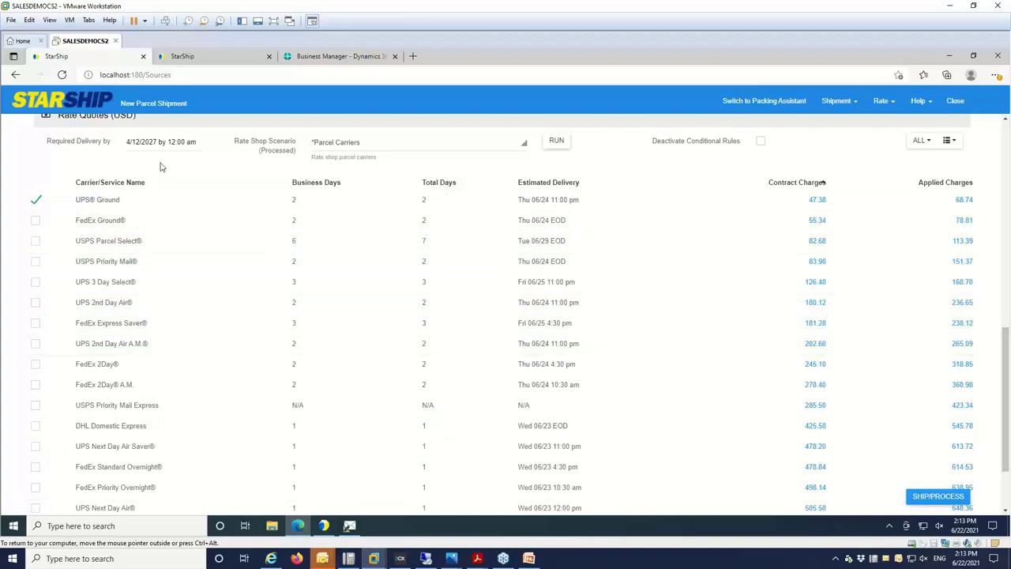
{"action": "left_click", "coordinate": [174, 143]}
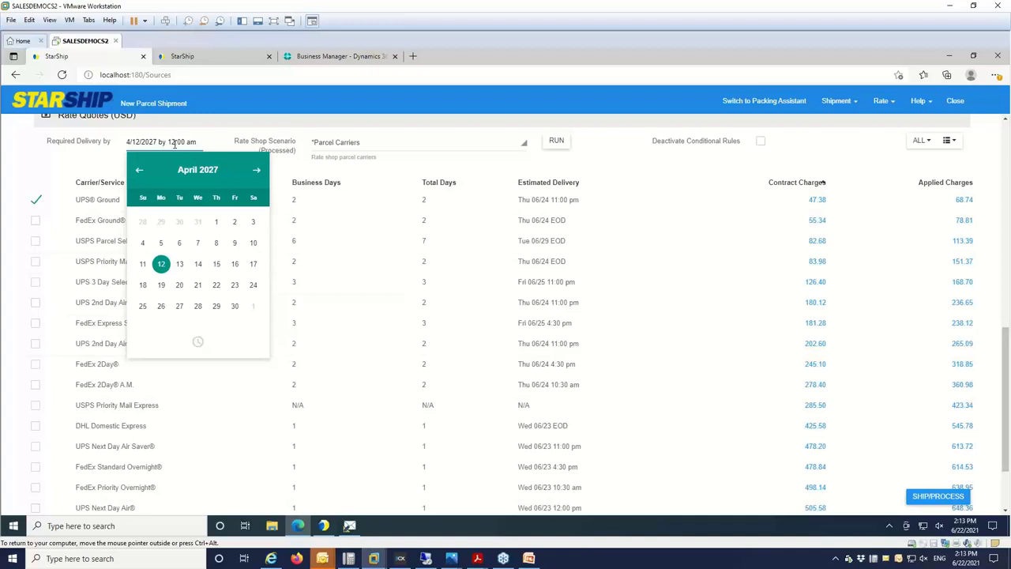
{"action": "left_click", "coordinate": [617, 154]}
{"action": "left_click", "coordinate": [939, 497]}
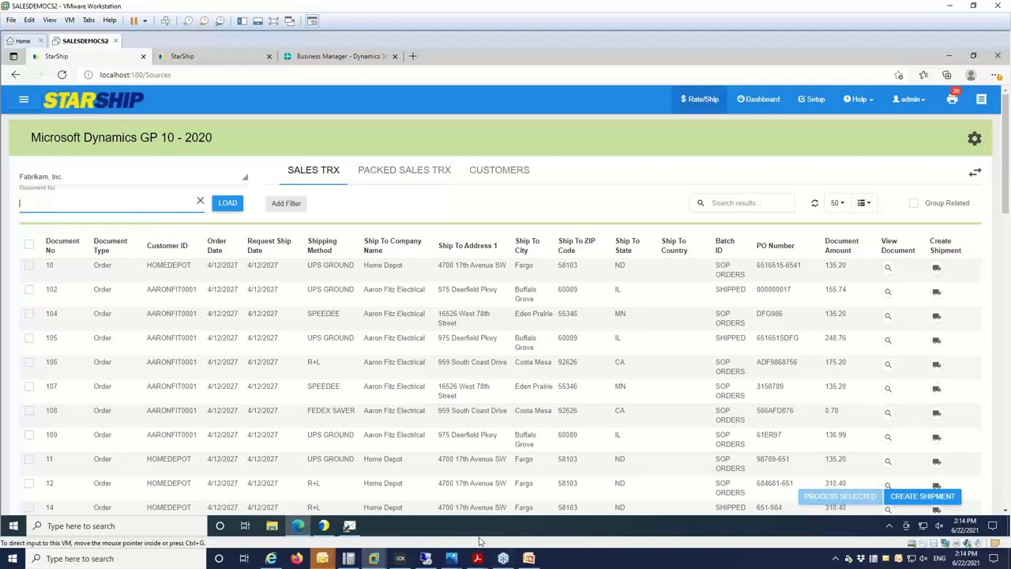
Switch to Dynamics GP in the remote desktop, load the shipped sales order by its document number and read its shipment note.
{"action": "mouse_move", "coordinate": [426, 557]}
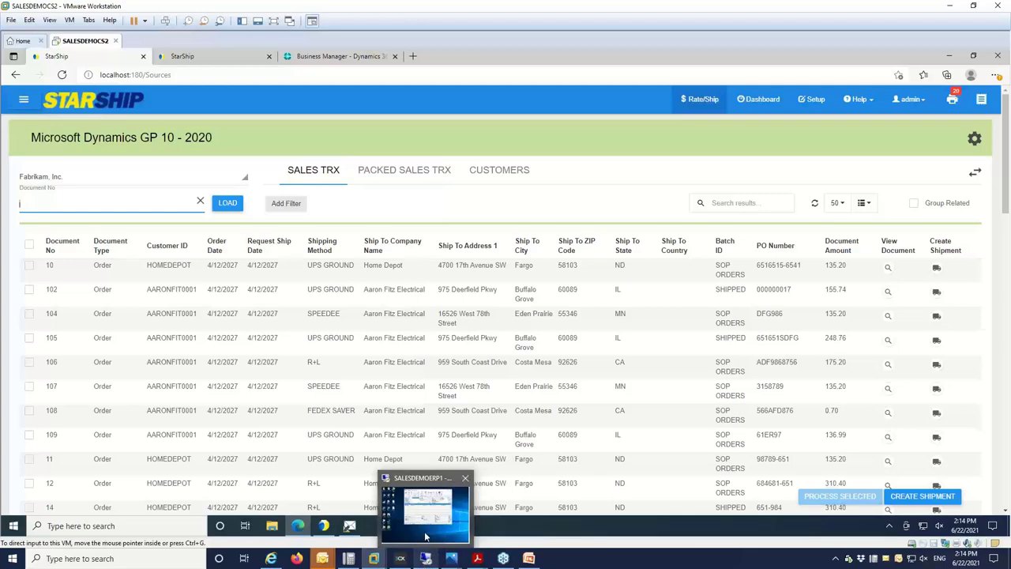
{"action": "left_click", "coordinate": [426, 538]}
{"action": "left_click", "coordinate": [395, 150]}
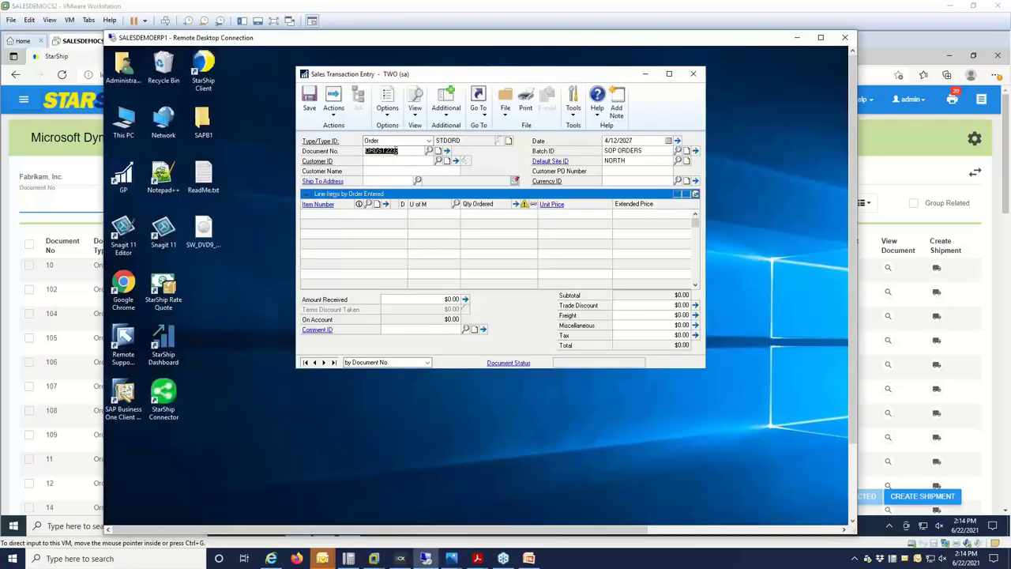
{"action": "type", "text": "105"}
{"action": "key", "text": "Tab"}
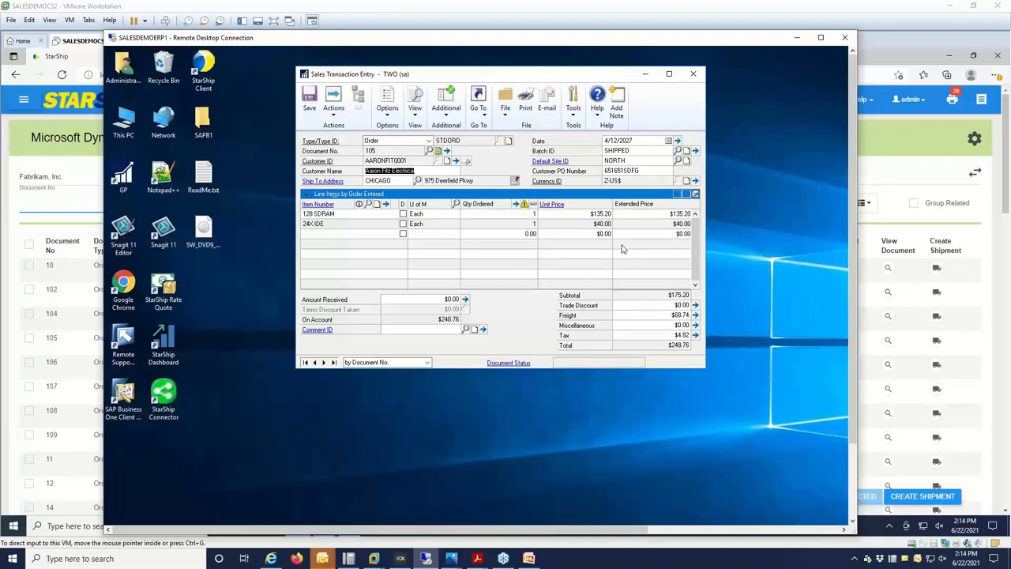
{"action": "left_click", "coordinate": [438, 152]}
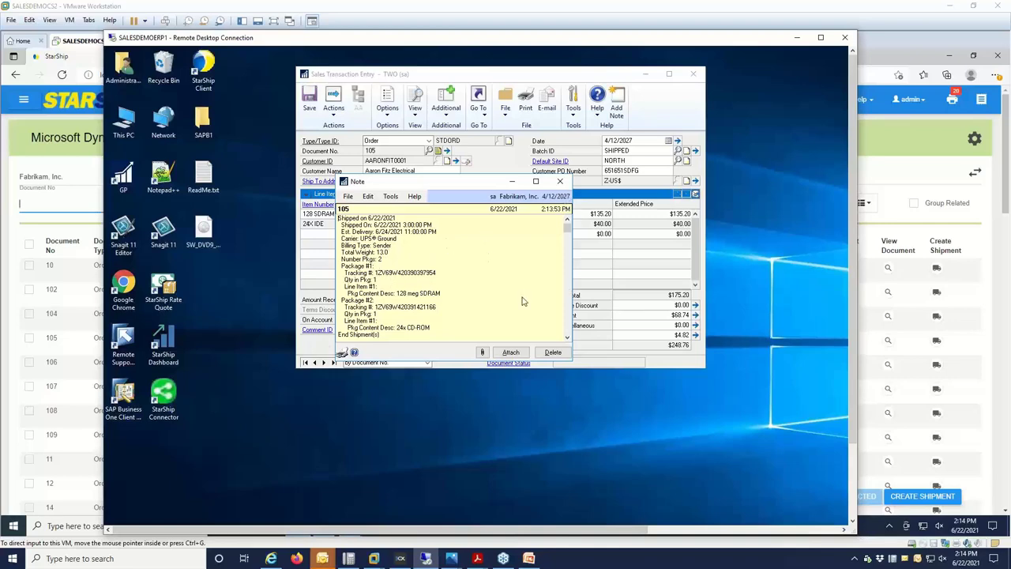
{"action": "left_click", "coordinate": [560, 181]}
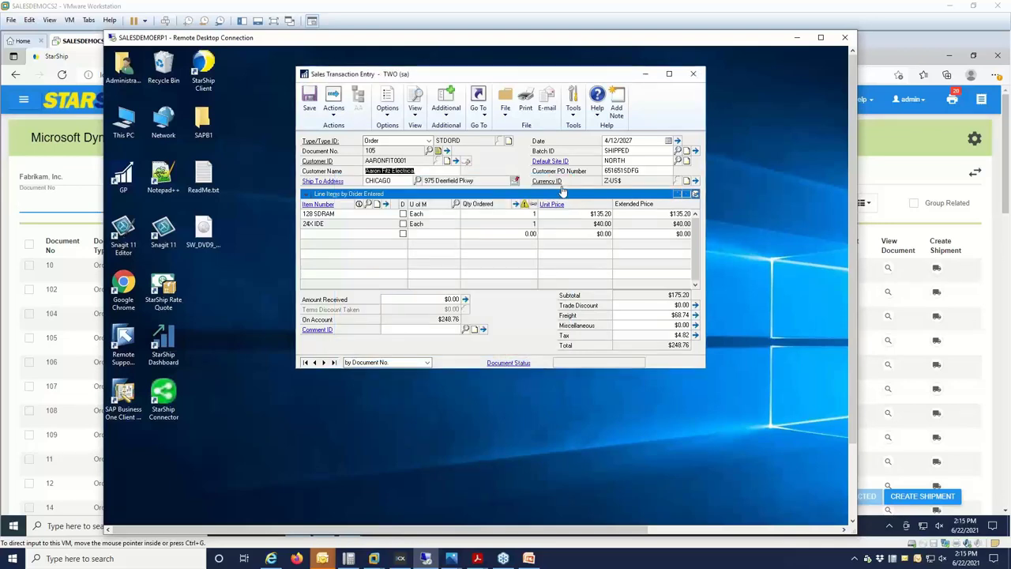
Examine the tracking numbers and other user-defined fields written back to the sales order.
{"action": "left_click", "coordinate": [477, 108]}
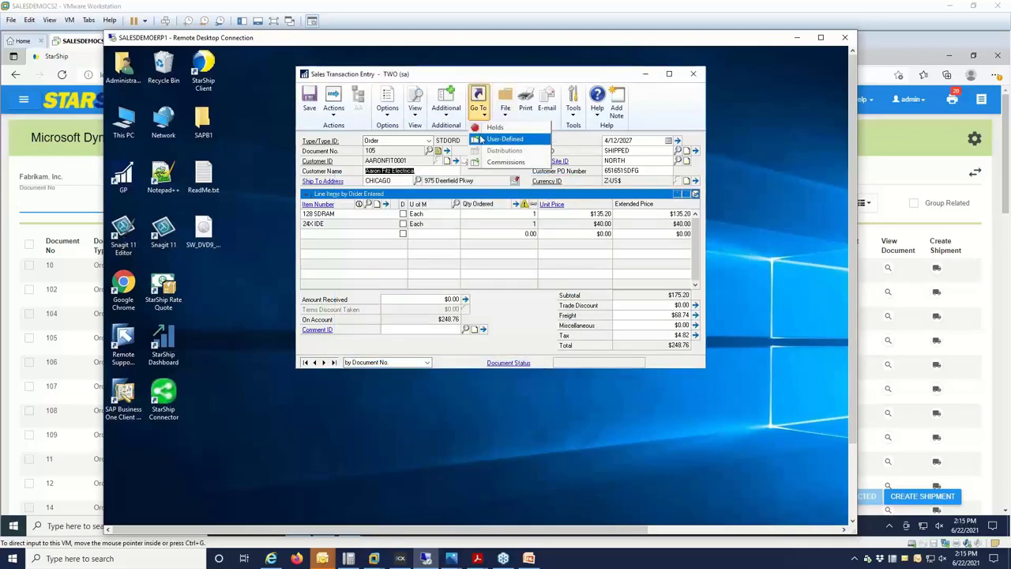
{"action": "left_click", "coordinate": [484, 140]}
{"action": "left_click_drag", "start_coordinate": [825, 235], "coordinate": [417, 232]}
{"action": "left_click", "coordinate": [327, 328]}
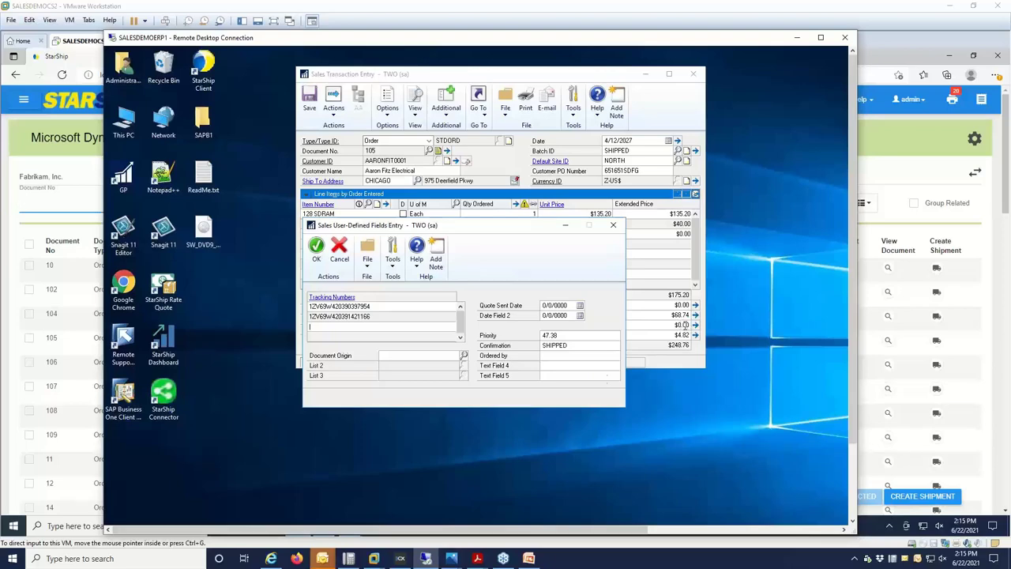
{"action": "left_click", "coordinate": [613, 224]}
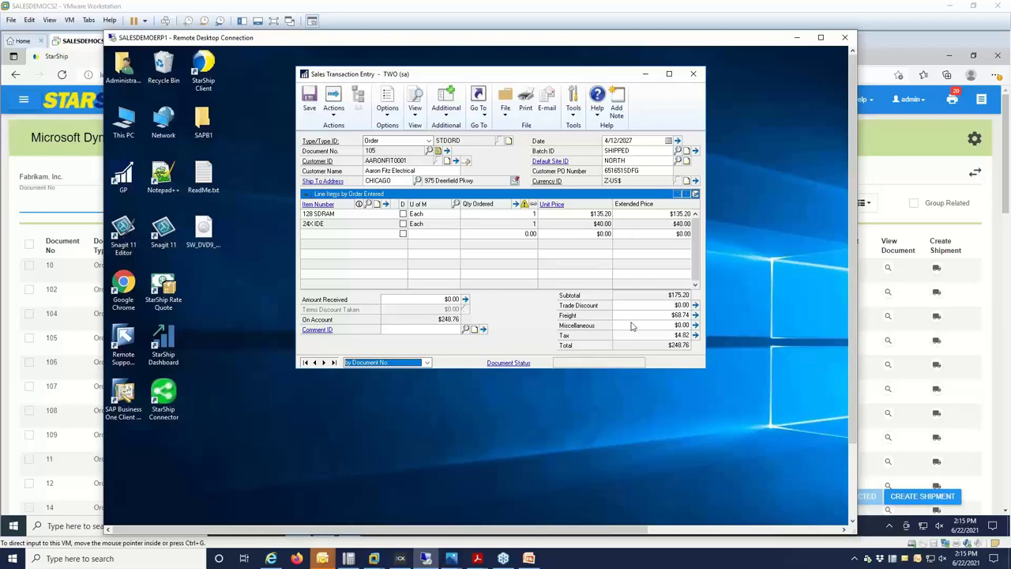
Check the fulfillment and ship dates in the order's Sales Date Entry window.
{"action": "left_click", "coordinate": [678, 140]}
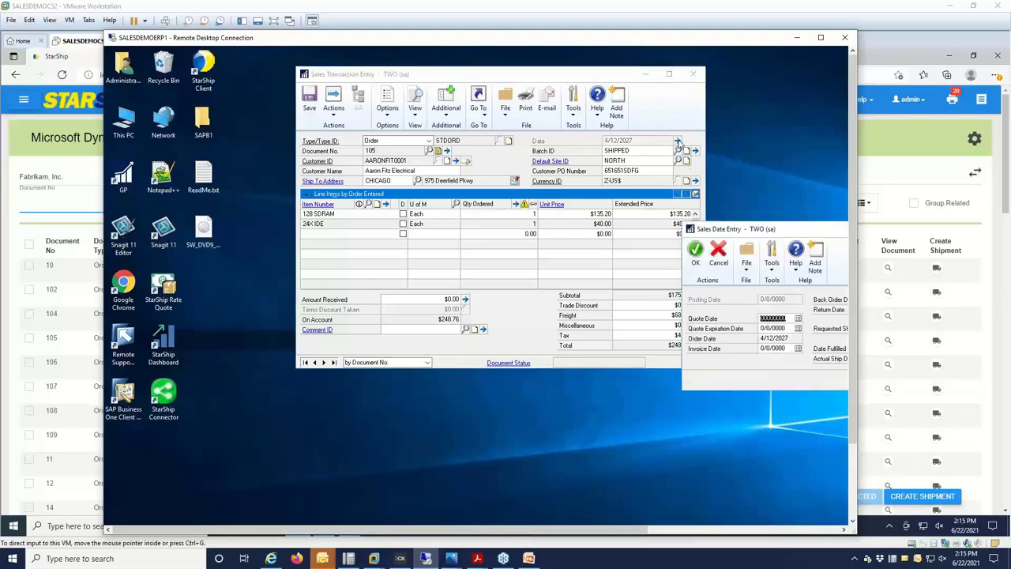
{"action": "left_click_drag", "start_coordinate": [798, 236], "coordinate": [714, 240]}
{"action": "left_click_drag", "start_coordinate": [480, 196], "coordinate": [480, 196]}
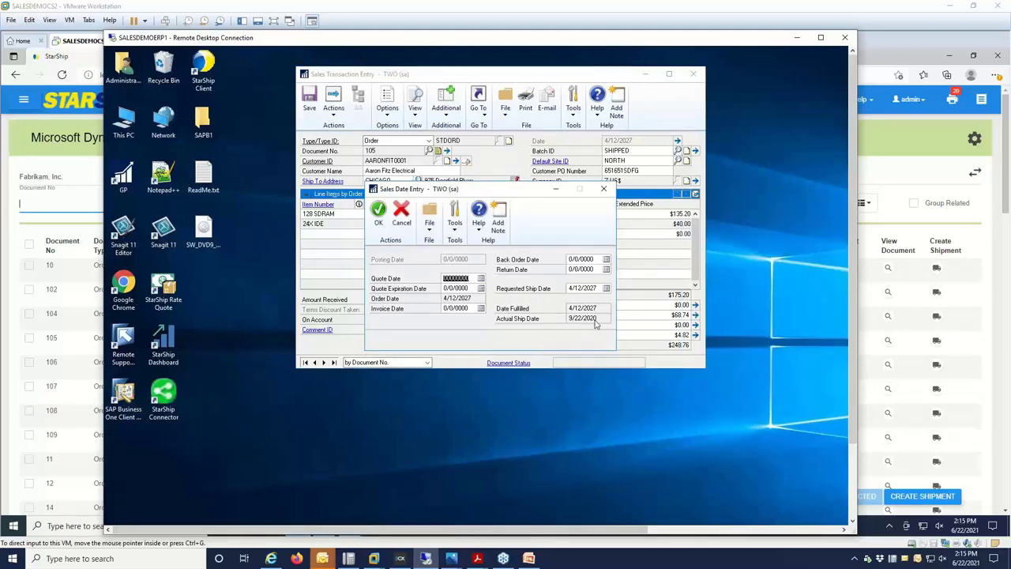
{"action": "left_click", "coordinate": [603, 189]}
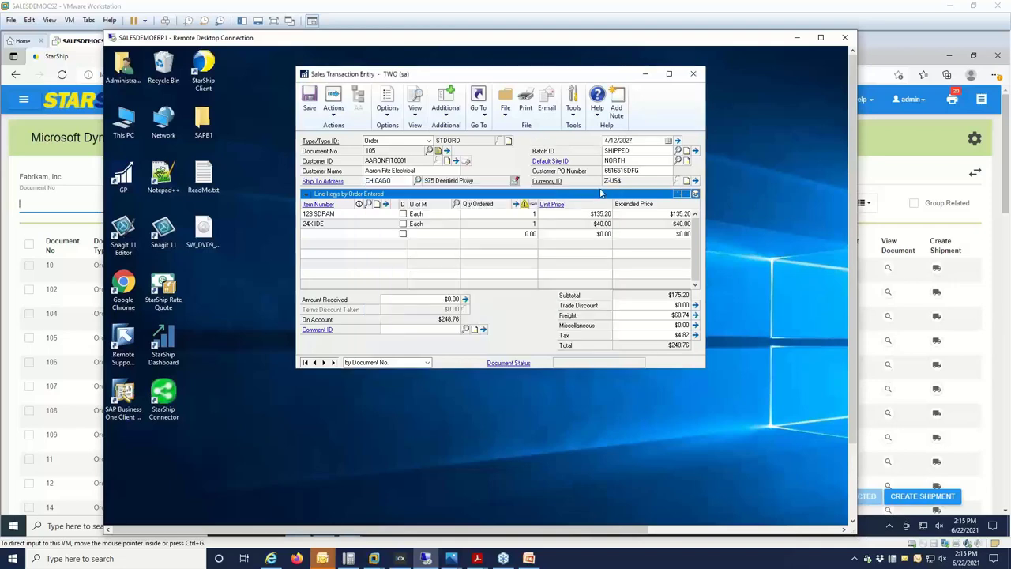
Review the expanded details of the 128 SDRAM line item, collapse them again and save the order.
{"action": "left_click", "coordinate": [695, 194]}
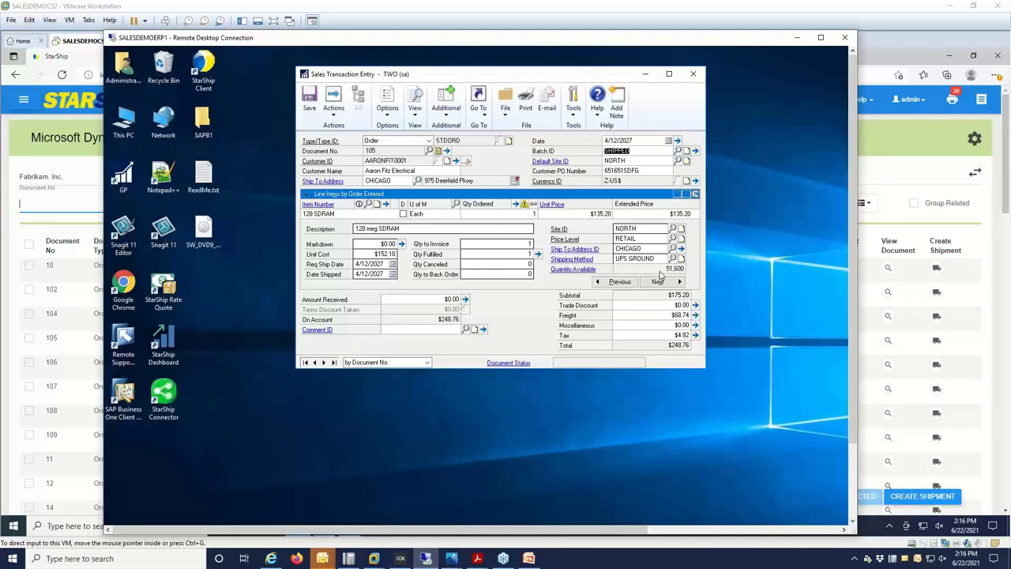
{"action": "left_click", "coordinate": [695, 195]}
{"action": "left_click", "coordinate": [316, 115]}
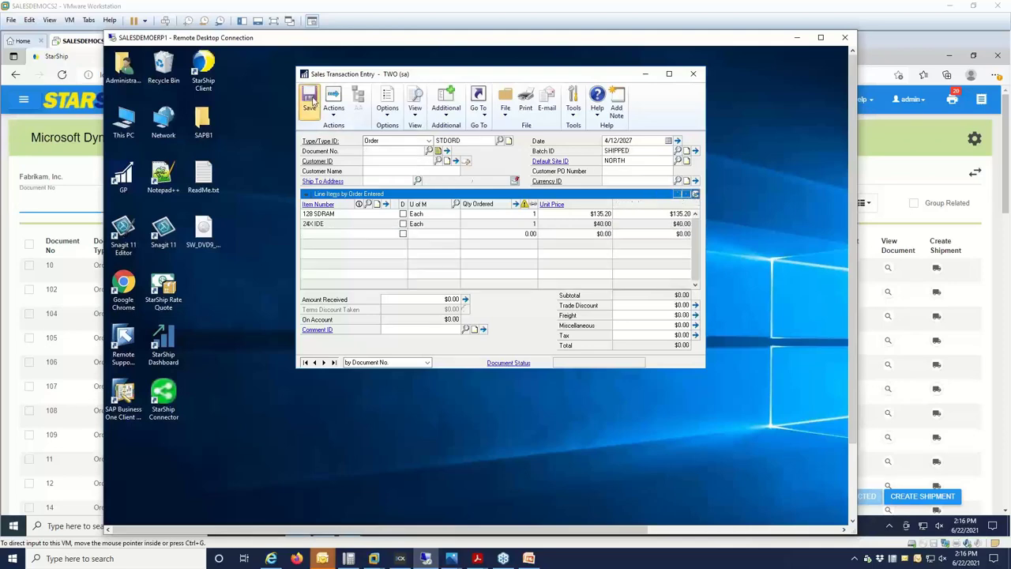
Return to StarShip, open the Microsoft Dynamics 365 Business Central source and sort its sales orders by order date, newest first.
{"action": "left_click", "coordinate": [894, 174]}
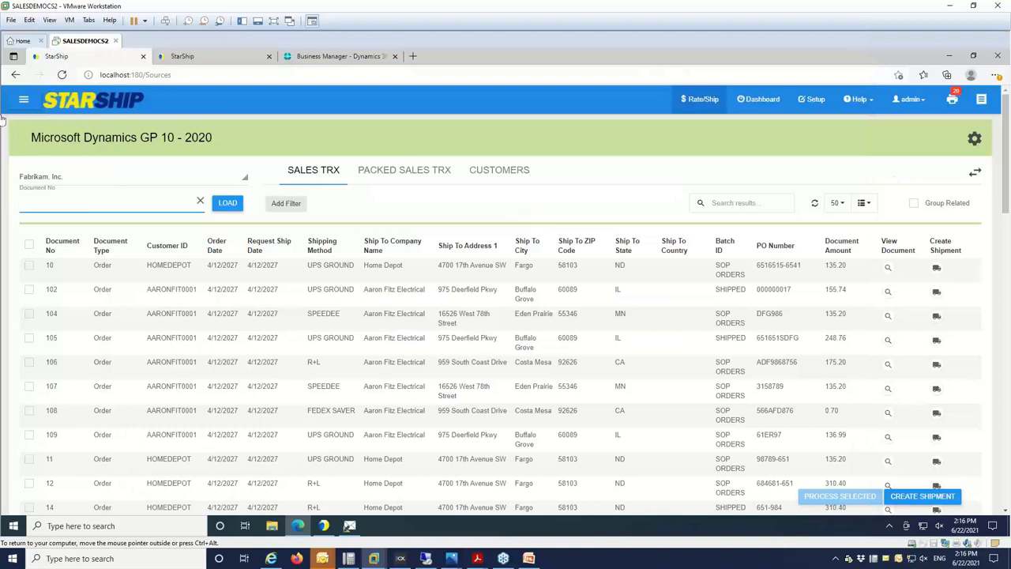
{"action": "left_click", "coordinate": [24, 99]}
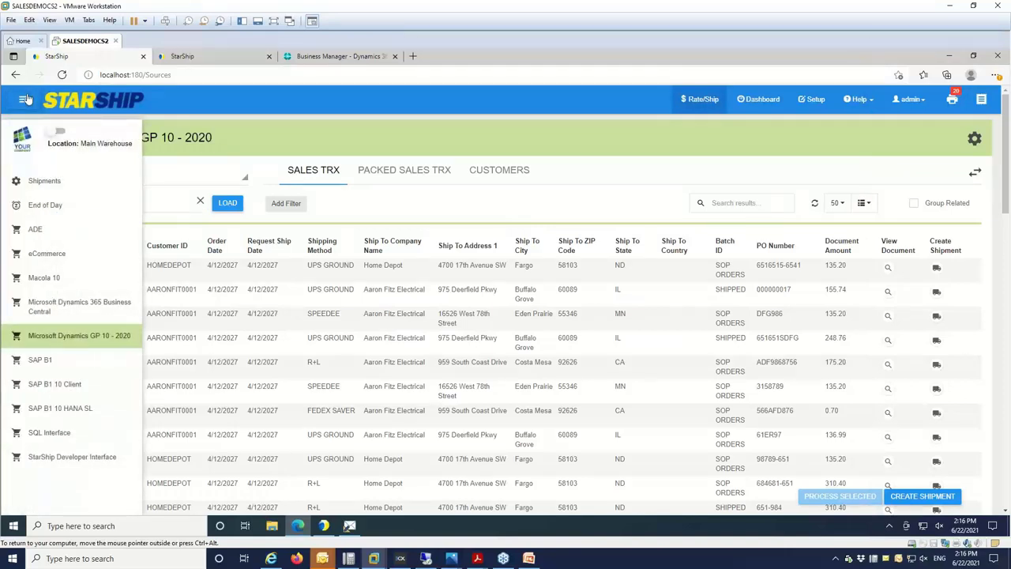
{"action": "left_click", "coordinate": [57, 308]}
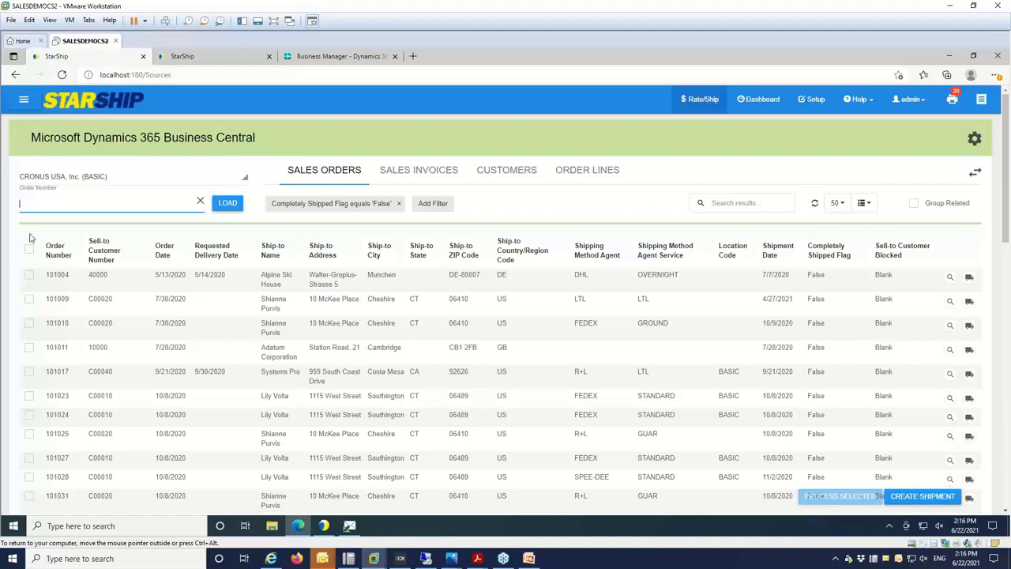
{"action": "left_click", "coordinate": [169, 269]}
{"action": "left_click", "coordinate": [171, 255]}
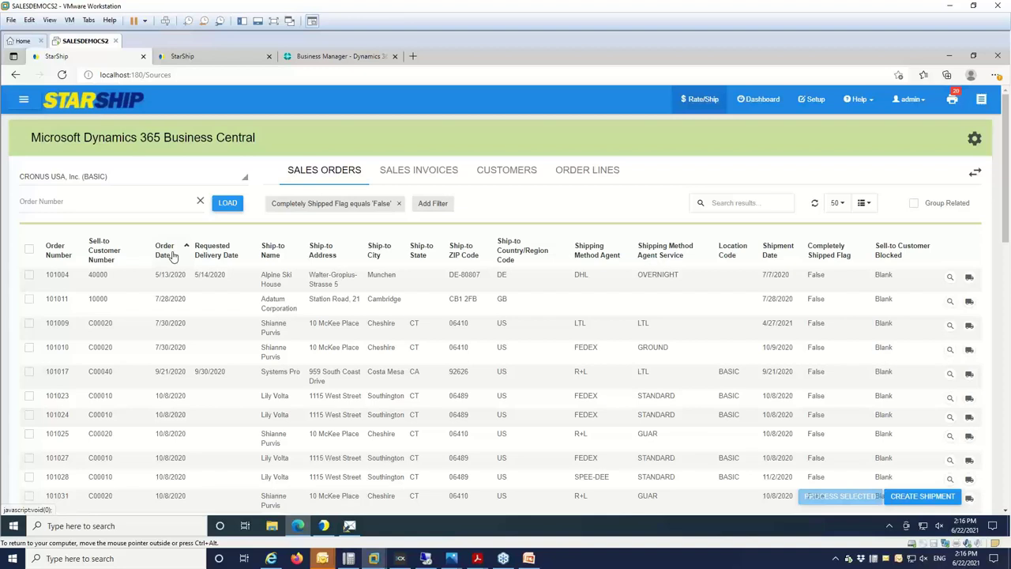
{"action": "left_click", "coordinate": [175, 254]}
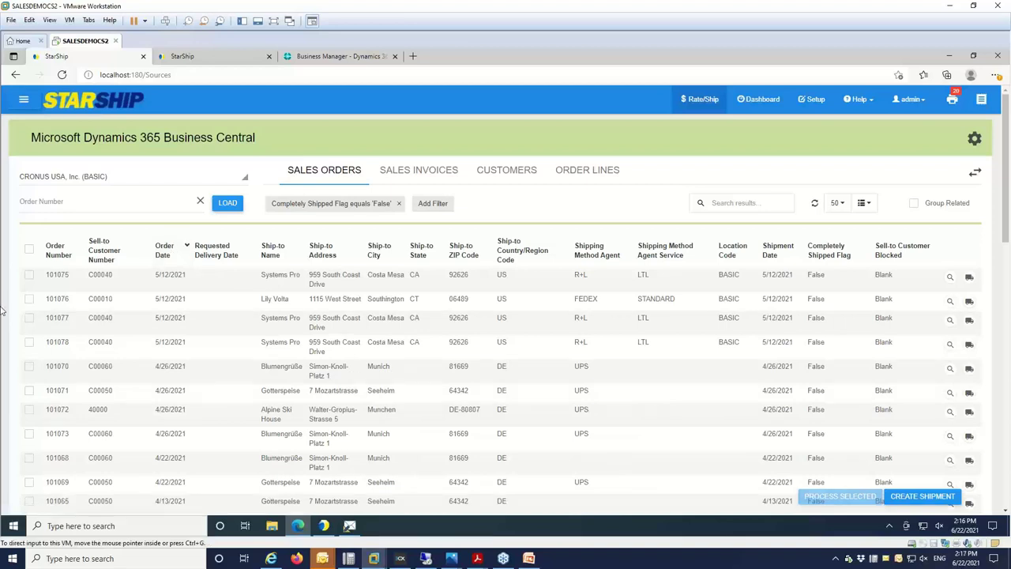
Create a freight shipment from the second Systems Pro order dated 5/12/2021 and inspect the pallet's contents in the Packing Assistant.
{"action": "left_click", "coordinate": [970, 323]}
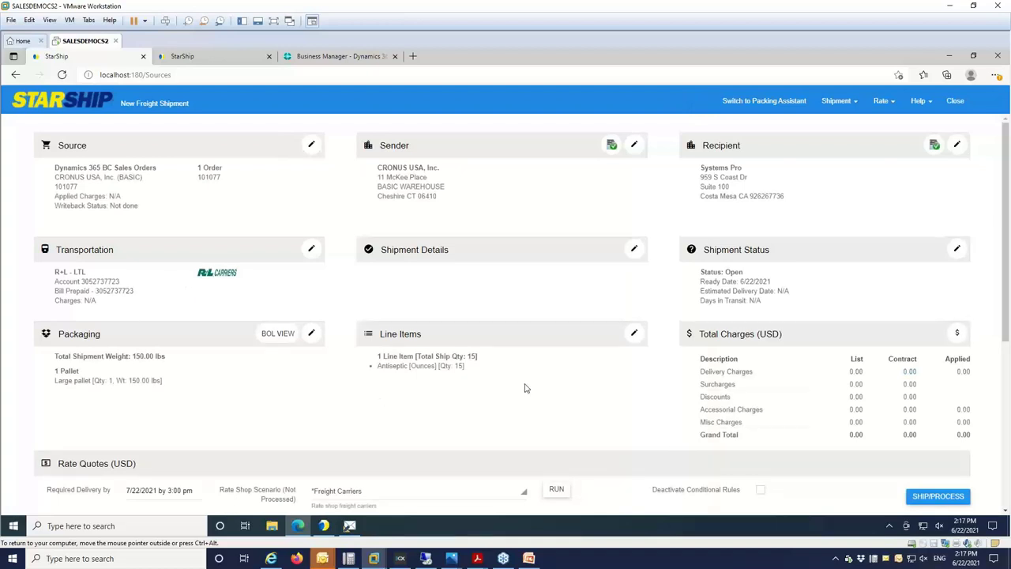
{"action": "left_click", "coordinate": [312, 333]}
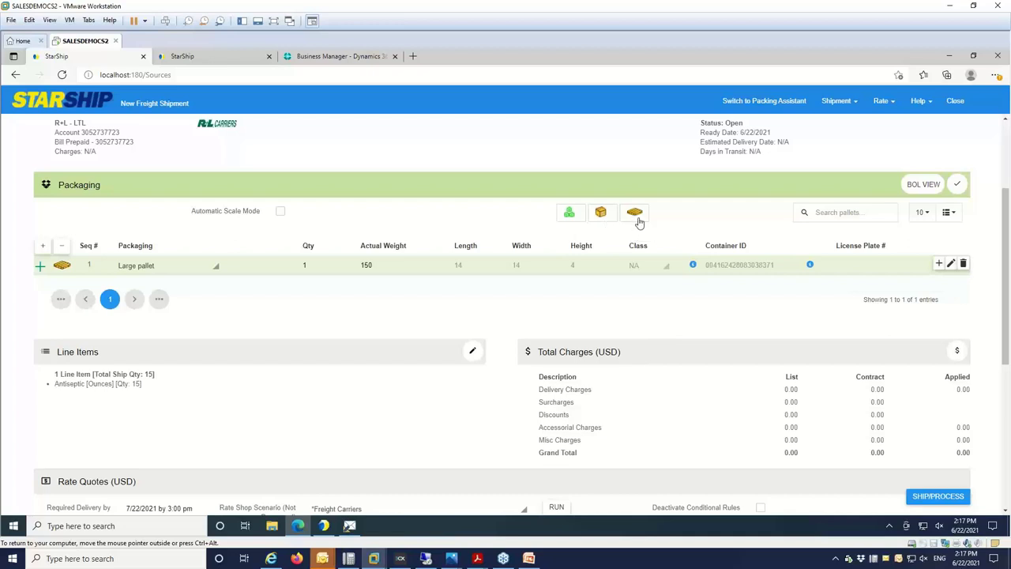
{"action": "left_click", "coordinate": [770, 103]}
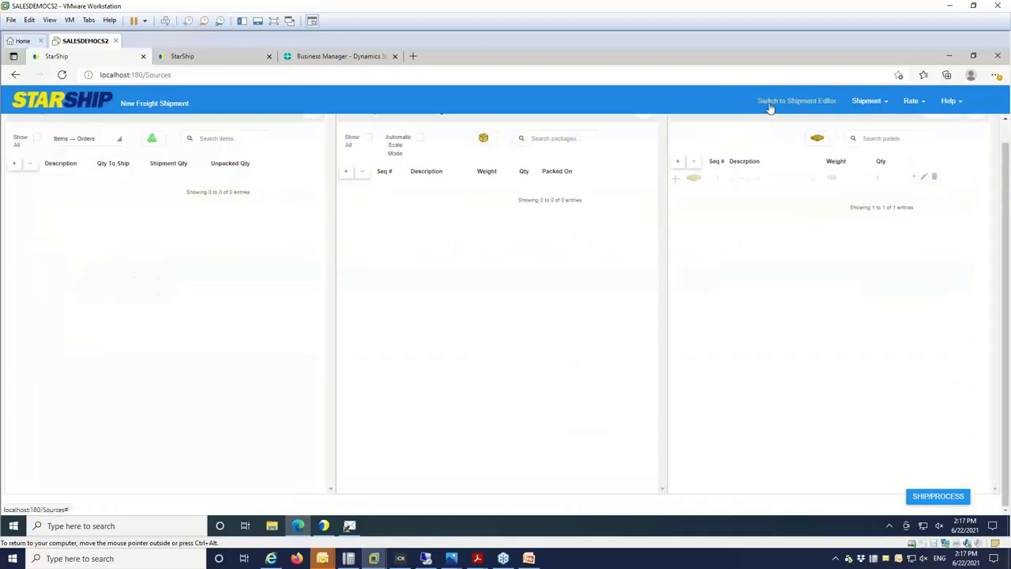
{"action": "left_click", "coordinate": [677, 162]}
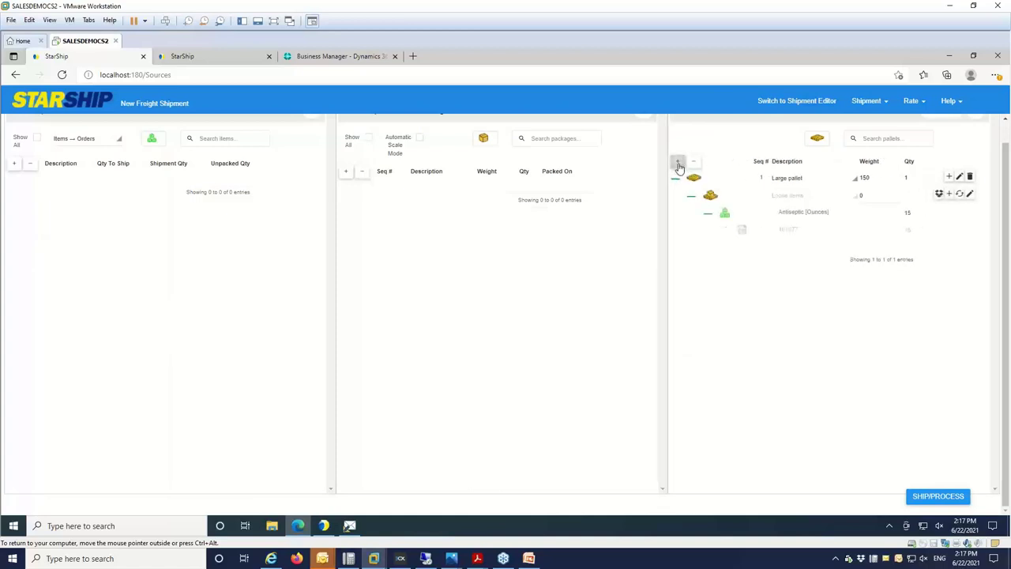
{"action": "left_click", "coordinate": [793, 101]}
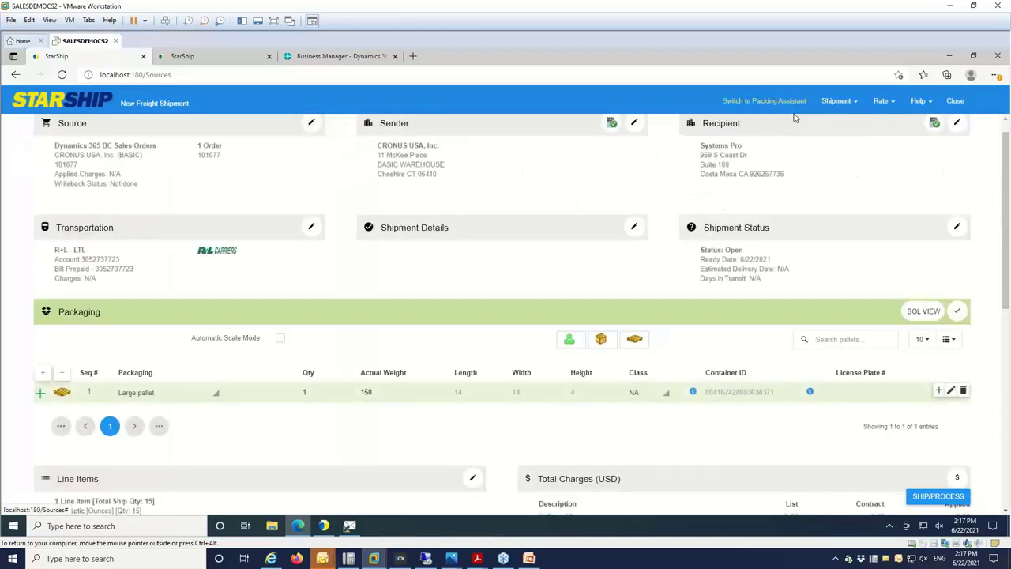
Rate shop the shipment with the *Freight Carriers scenario, compare the carrier quotes and try to process it with R+L LTL.
{"action": "scroll", "coordinate": [986, 319], "scroll_direction": "down", "scroll_amount": 2}
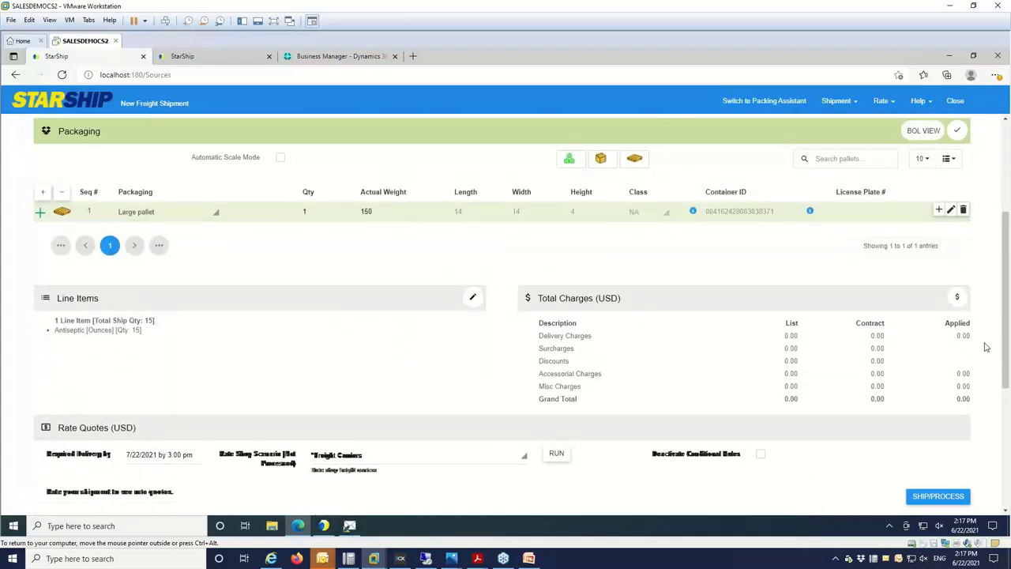
{"action": "left_click", "coordinate": [553, 454]}
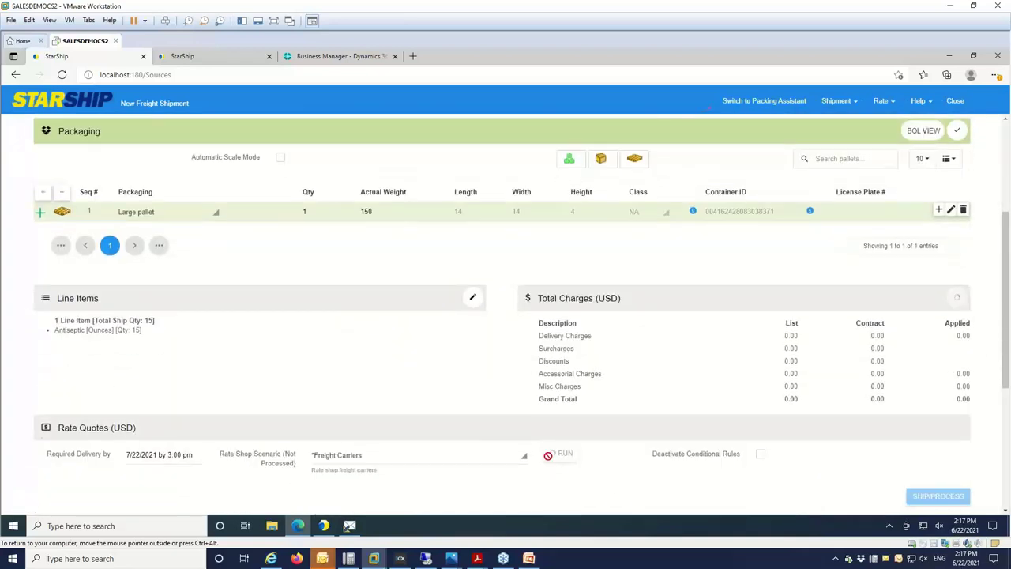
{"action": "scroll", "coordinate": [946, 372], "scroll_direction": "down", "scroll_amount": 1}
{"action": "scroll", "coordinate": [984, 371], "scroll_direction": "down", "scroll_amount": 2}
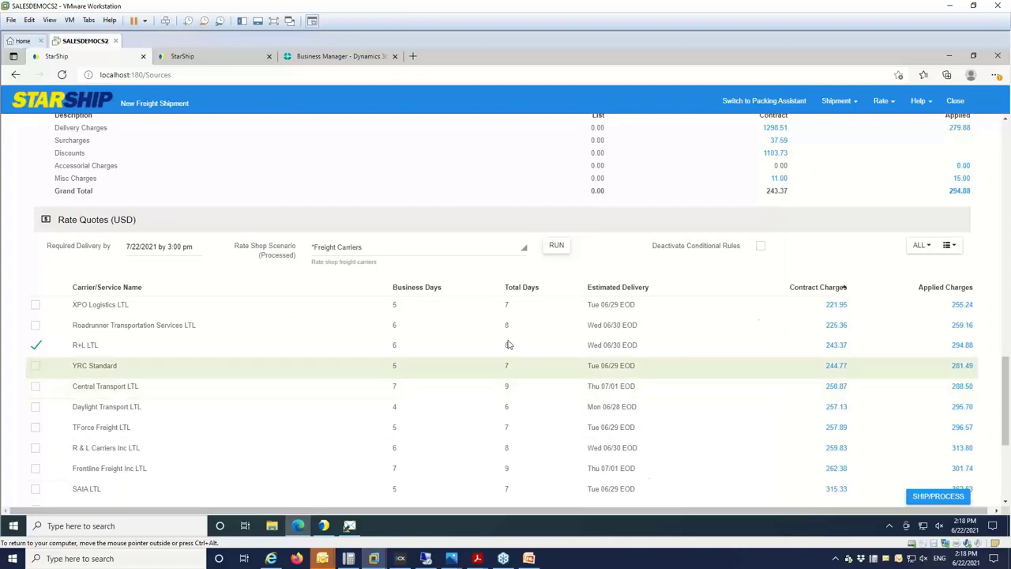
{"action": "scroll", "coordinate": [561, 412], "scroll_direction": "down", "scroll_amount": 1}
{"action": "scroll", "coordinate": [561, 413], "scroll_direction": "down", "scroll_amount": 1}
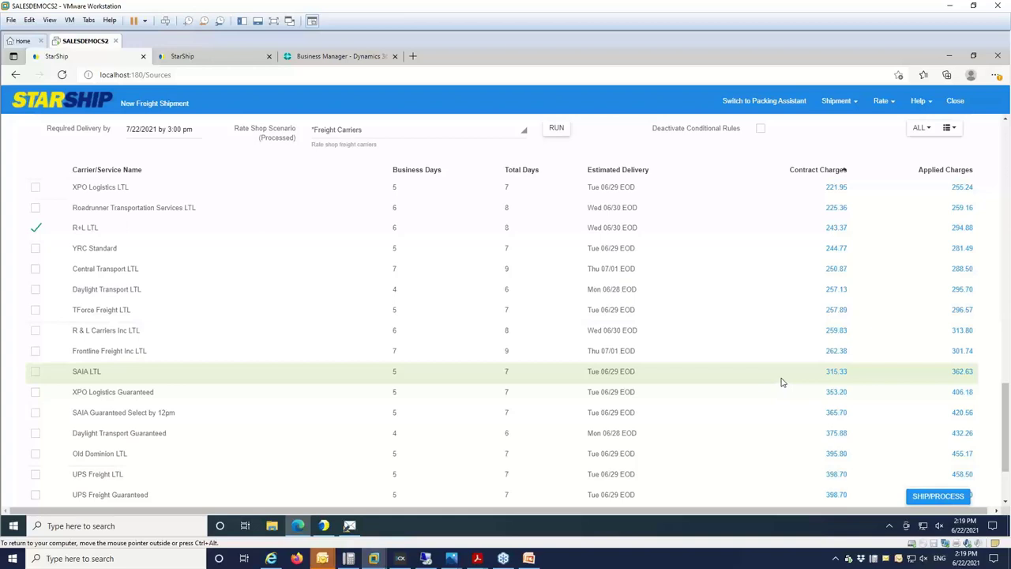
{"action": "scroll", "coordinate": [781, 383], "scroll_direction": "down", "scroll_amount": 3}
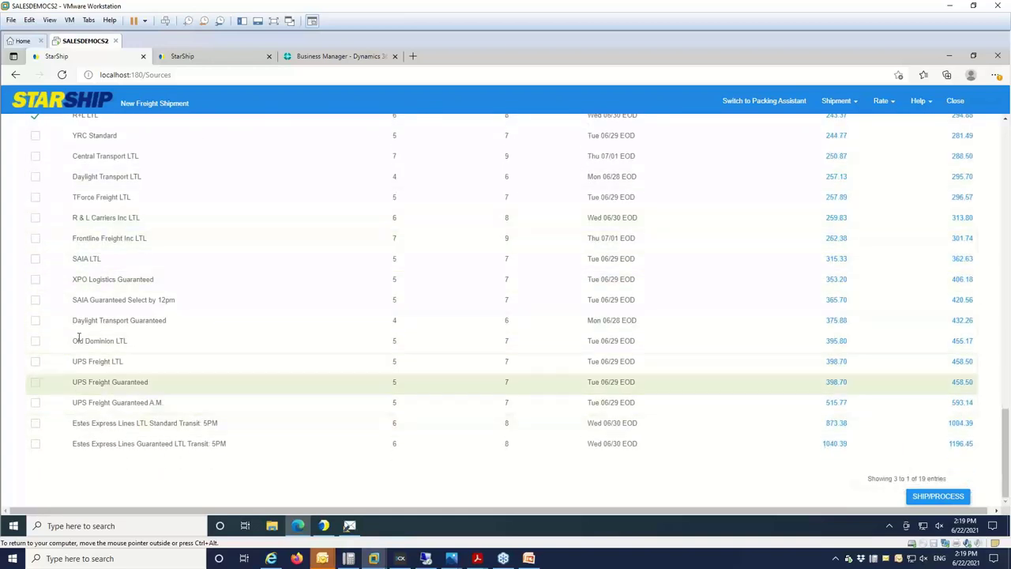
{"action": "scroll", "coordinate": [659, 459], "scroll_direction": "up", "scroll_amount": 3}
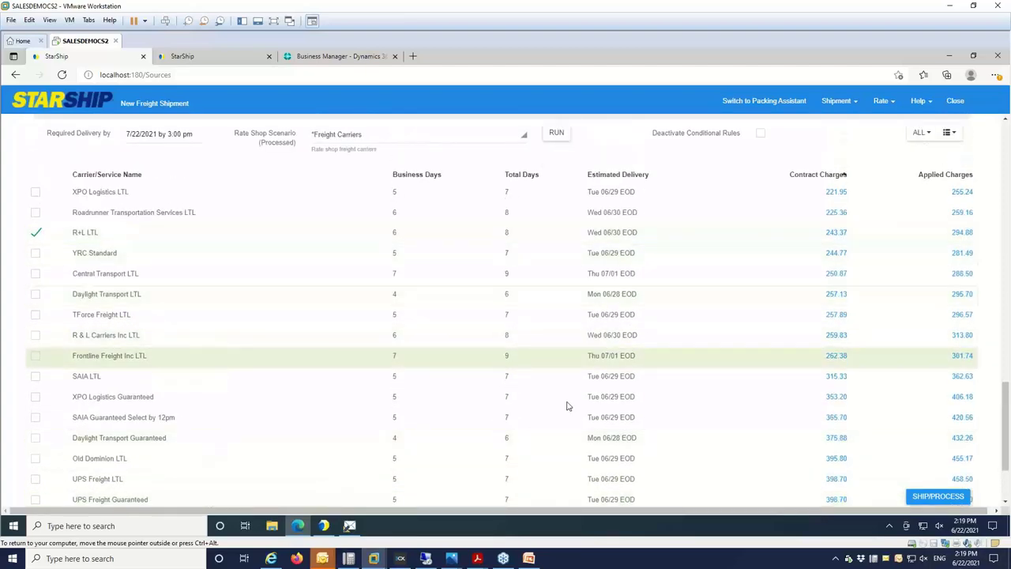
{"action": "scroll", "coordinate": [571, 407], "scroll_direction": "up", "scroll_amount": 8}
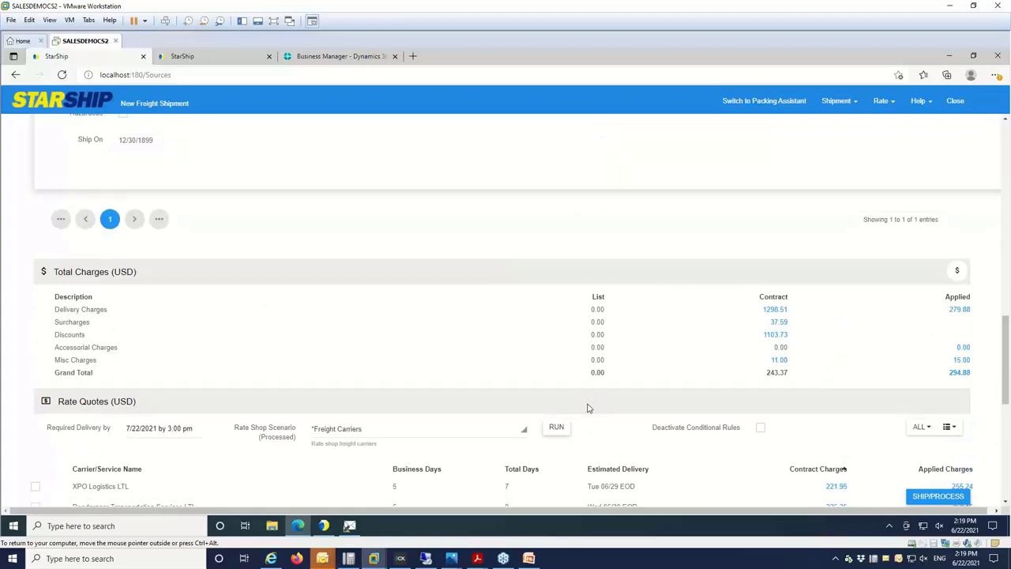
{"action": "left_click", "coordinate": [939, 497]}
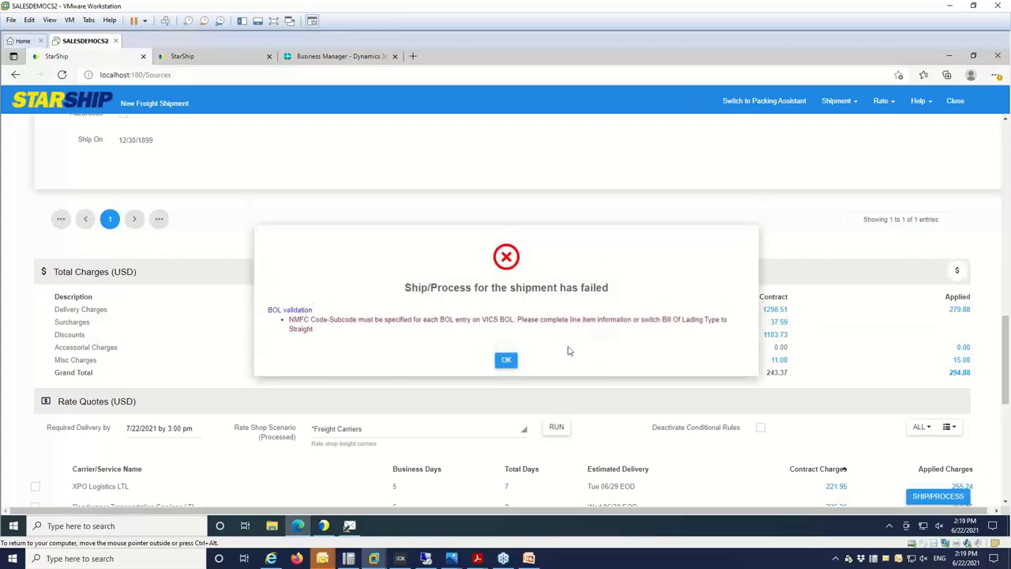
Dismiss the BOL validation error, save the freight shipment, and close it with its changes saved.
{"action": "left_click", "coordinate": [506, 361]}
{"action": "left_click", "coordinate": [852, 104]}
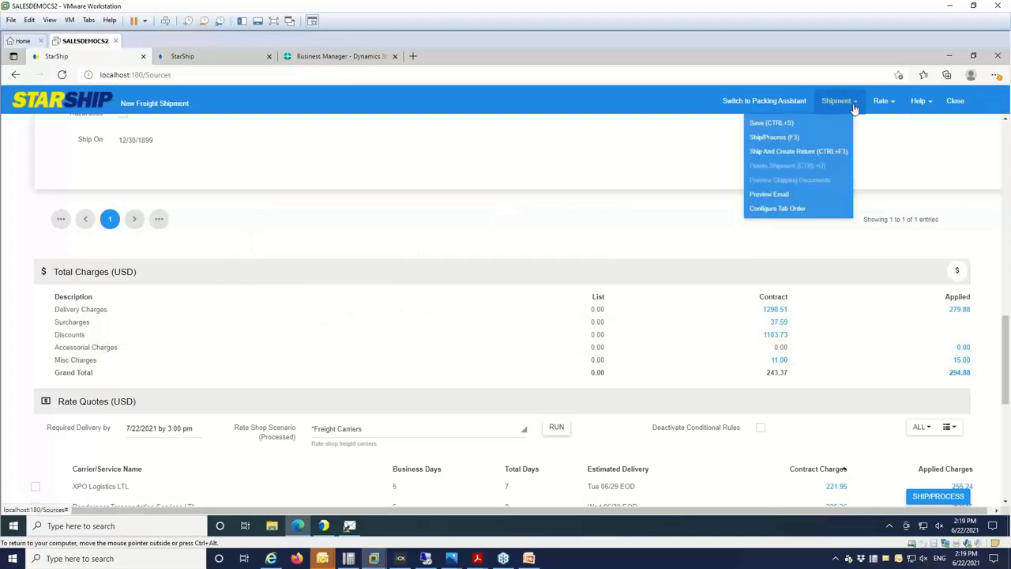
{"action": "left_click", "coordinate": [815, 124]}
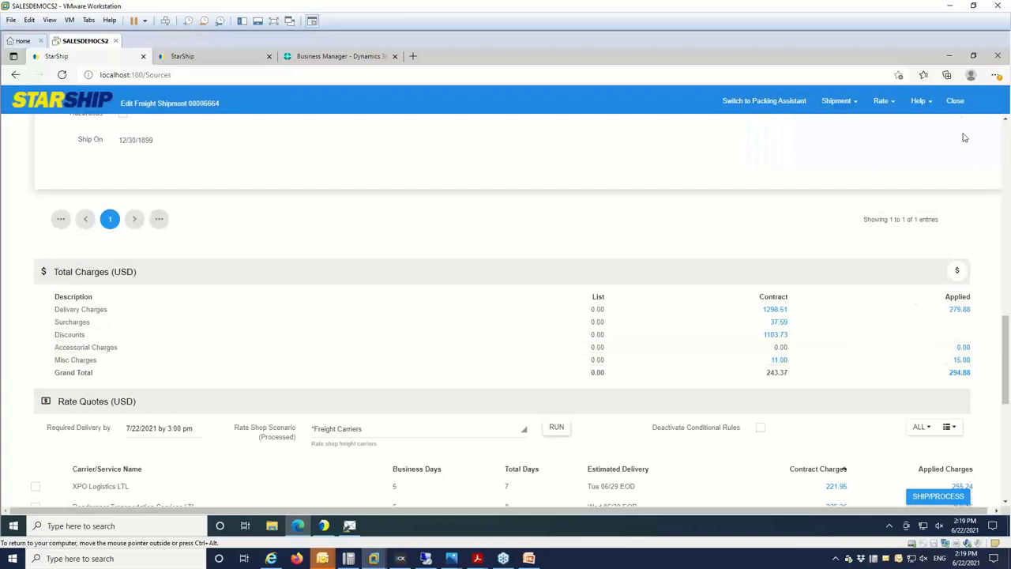
{"action": "left_click", "coordinate": [955, 100]}
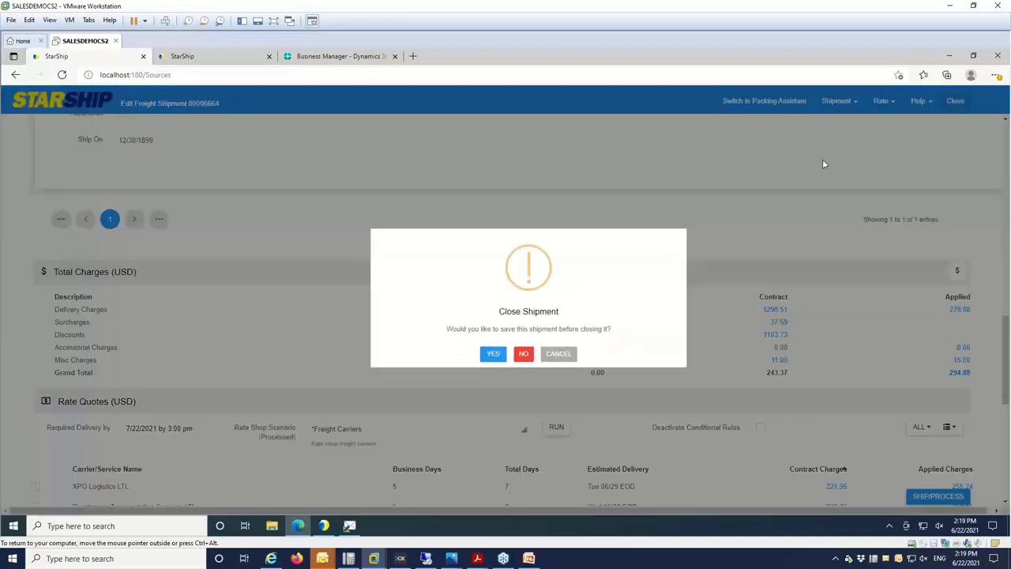
{"action": "left_click", "coordinate": [490, 354]}
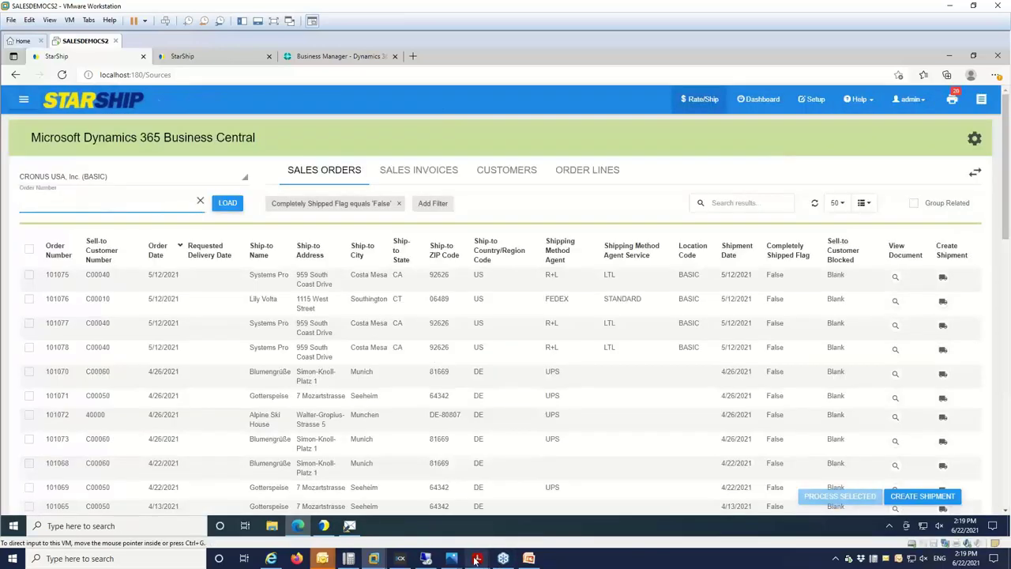
Switch to Adobe Acrobat Reader and review the StarShip Straight BOL, StarShip VICS BOL and Master BOL sample documents.
{"action": "mouse_move", "coordinate": [476, 559]}
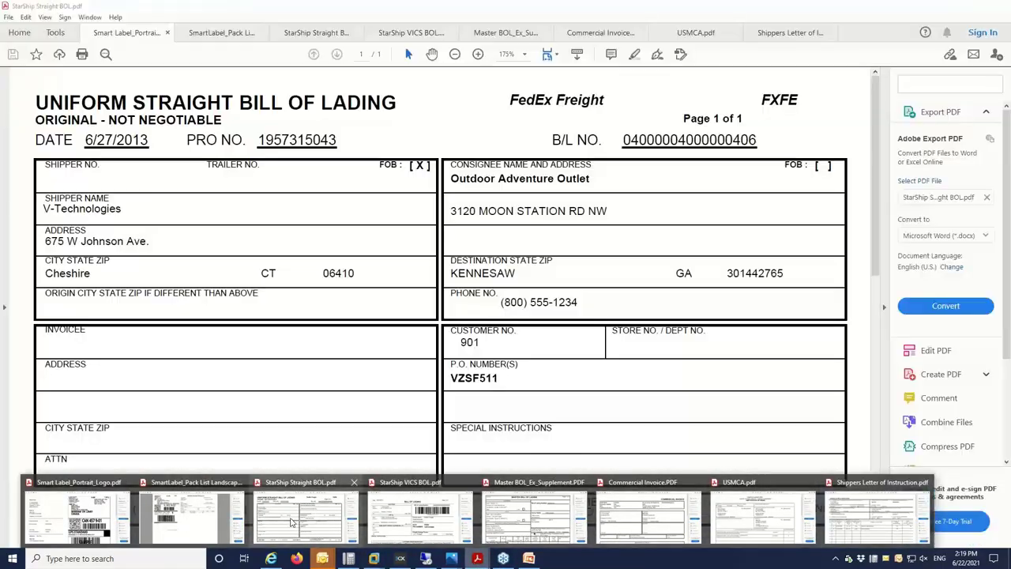
{"action": "left_click", "coordinate": [292, 522]}
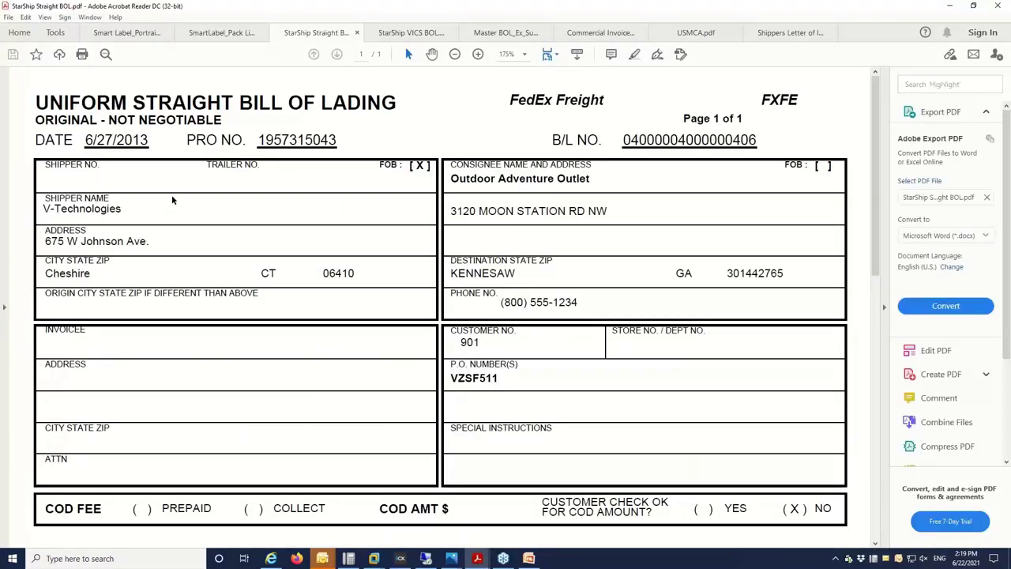
{"action": "left_click", "coordinate": [394, 33]}
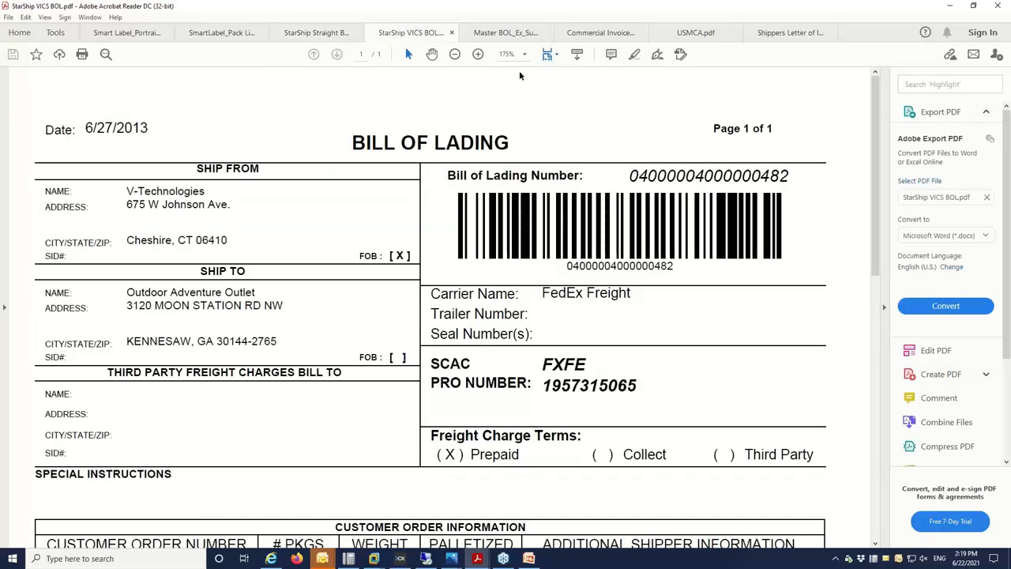
{"action": "left_click", "coordinate": [507, 33]}
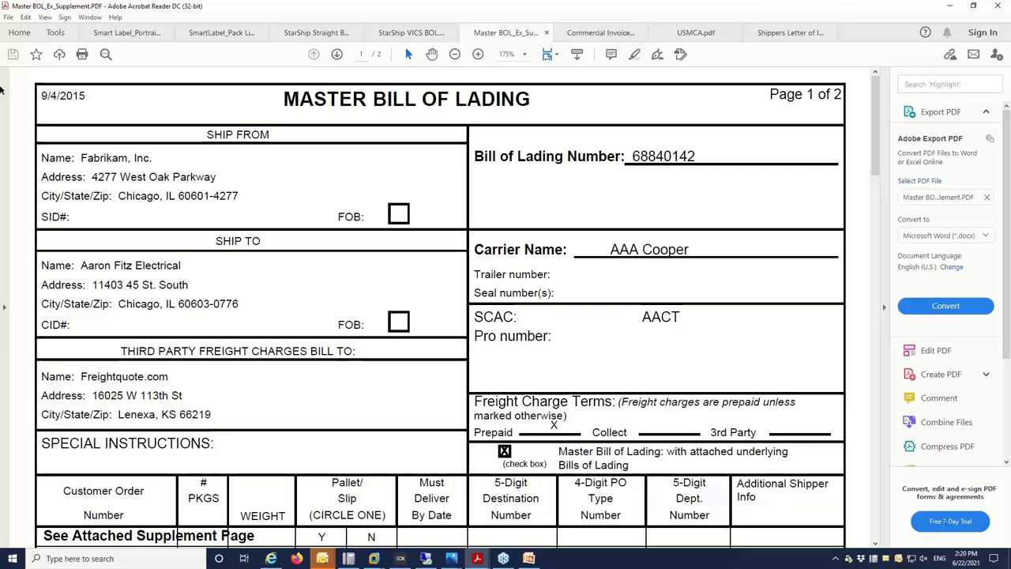
Open the recent files ABF Freight Label and ABF Freight BOL and look over both carrier documents.
{"action": "left_click", "coordinate": [16, 32]}
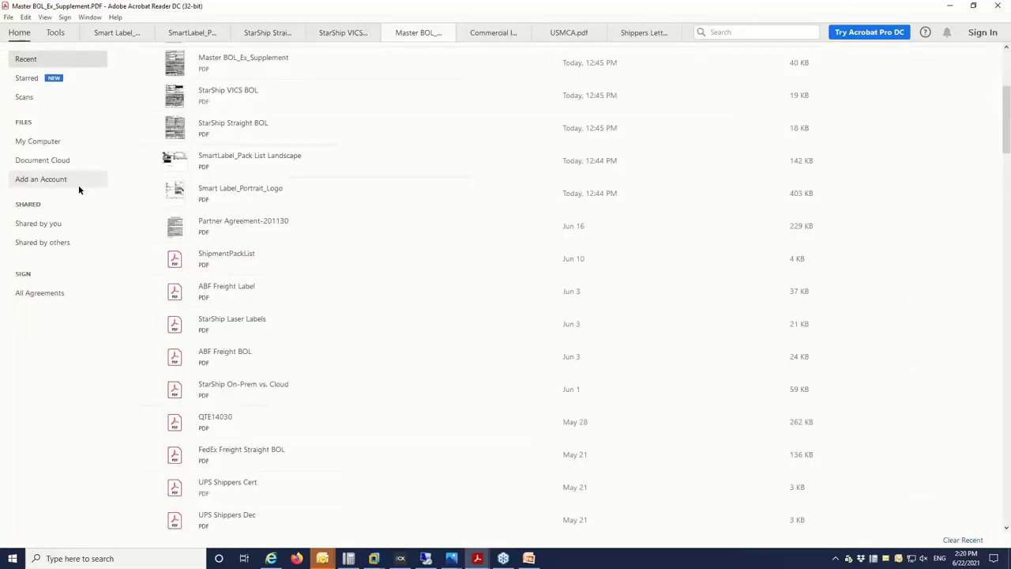
{"action": "left_click", "coordinate": [224, 291]}
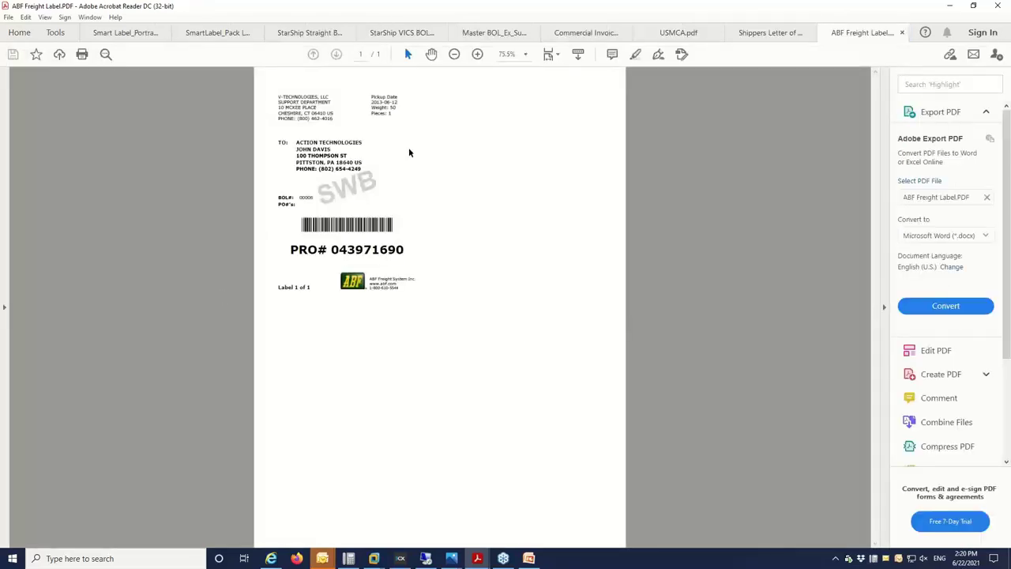
{"action": "left_click", "coordinate": [14, 34]}
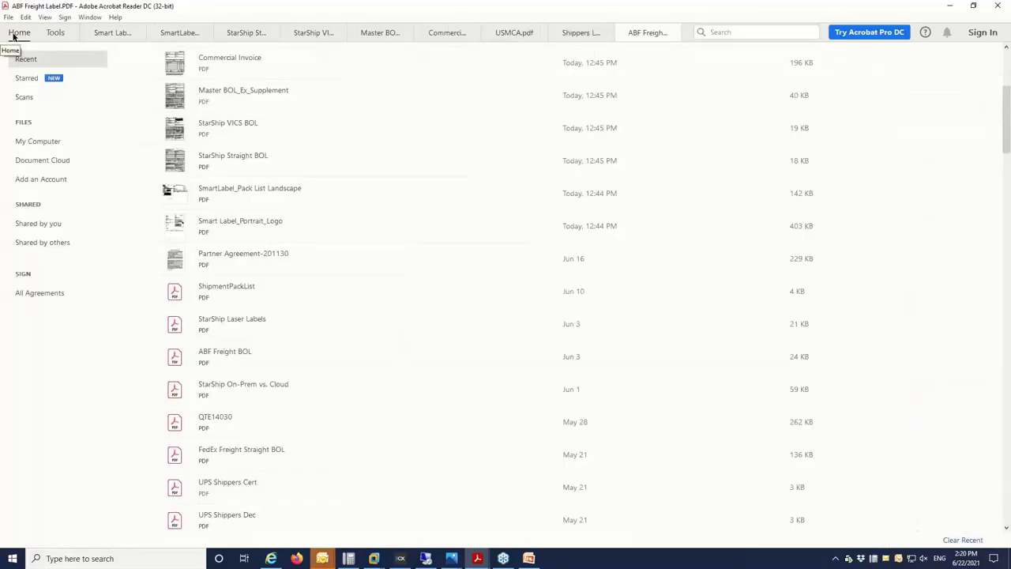
{"action": "left_click", "coordinate": [231, 368]}
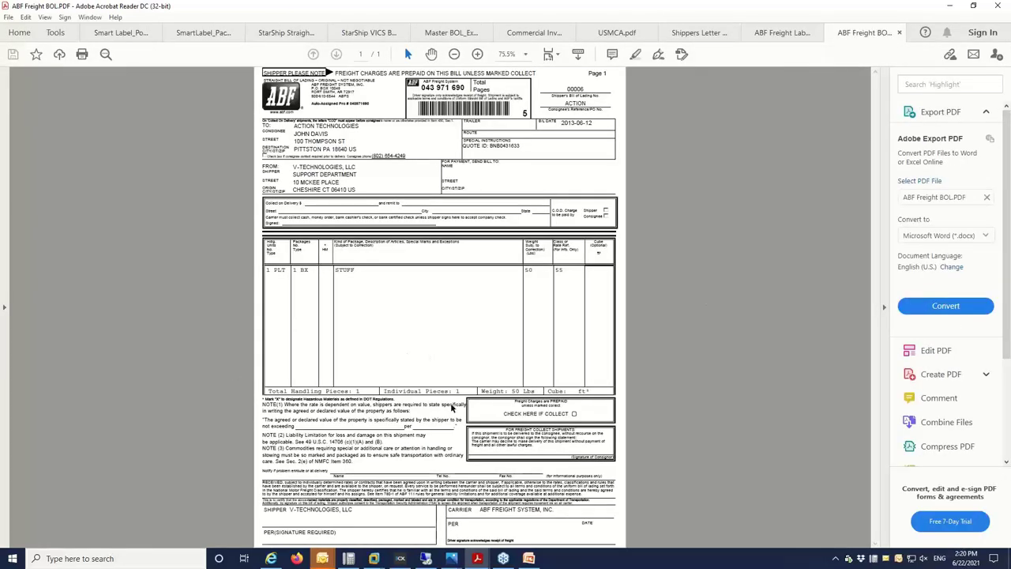
Revisit the bill of lading samples, and view the Commercial Invoice, USMCA certificate and Shippers Letter of Instruction.
{"action": "left_click", "coordinate": [459, 35]}
{"action": "left_click", "coordinate": [369, 33]}
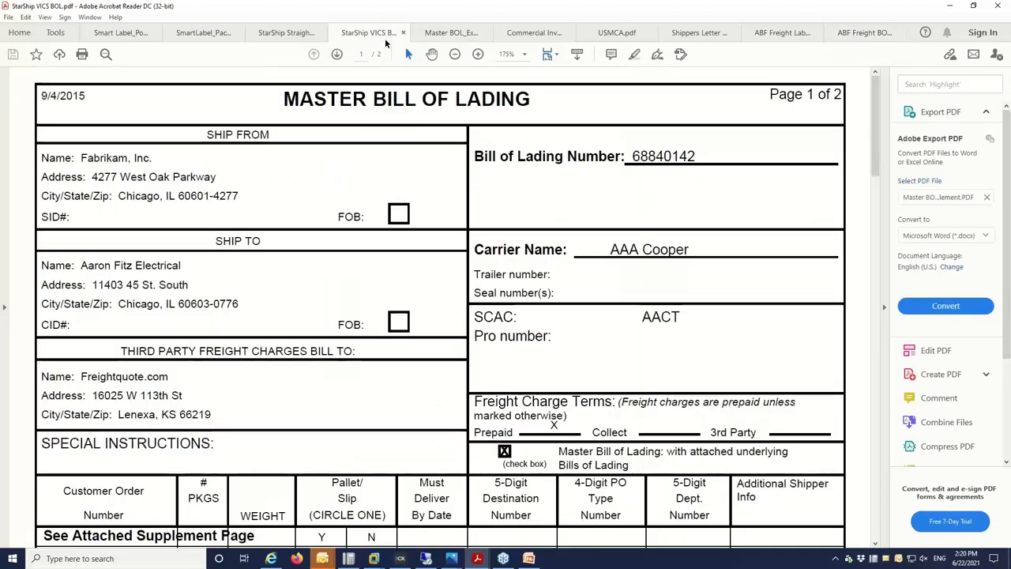
{"action": "left_click", "coordinate": [286, 33]}
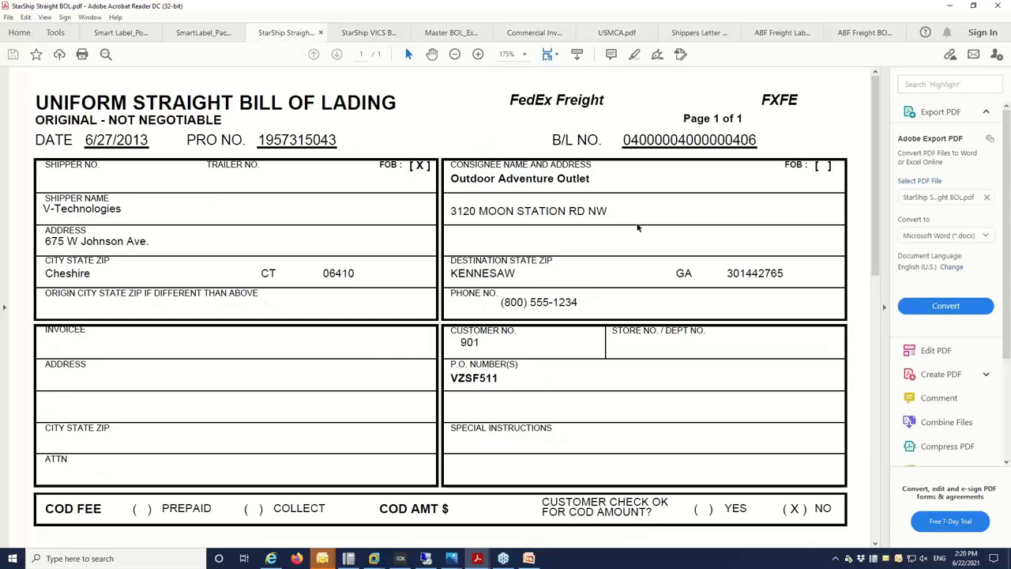
{"action": "left_click", "coordinate": [532, 34]}
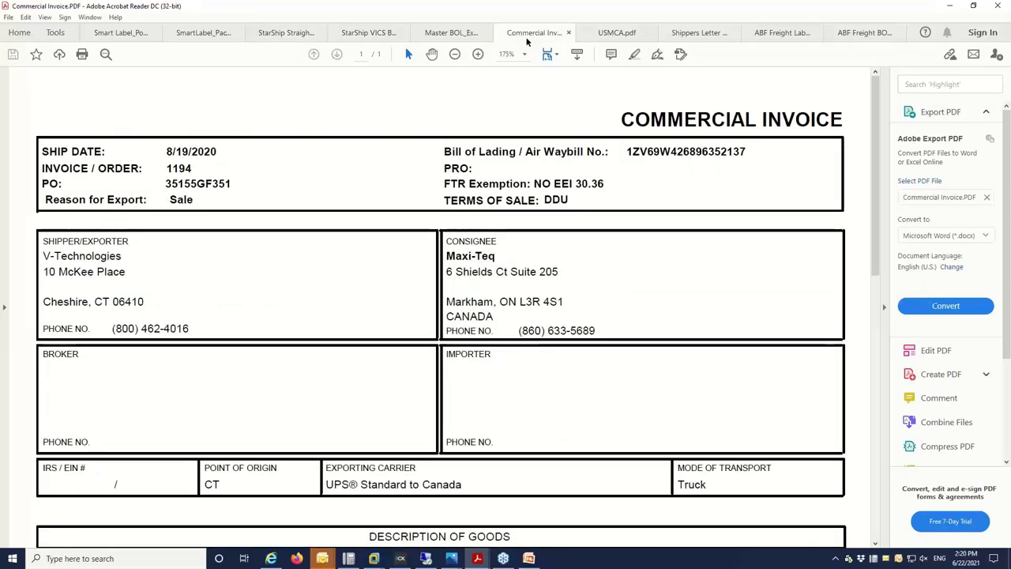
{"action": "left_click", "coordinate": [617, 33]}
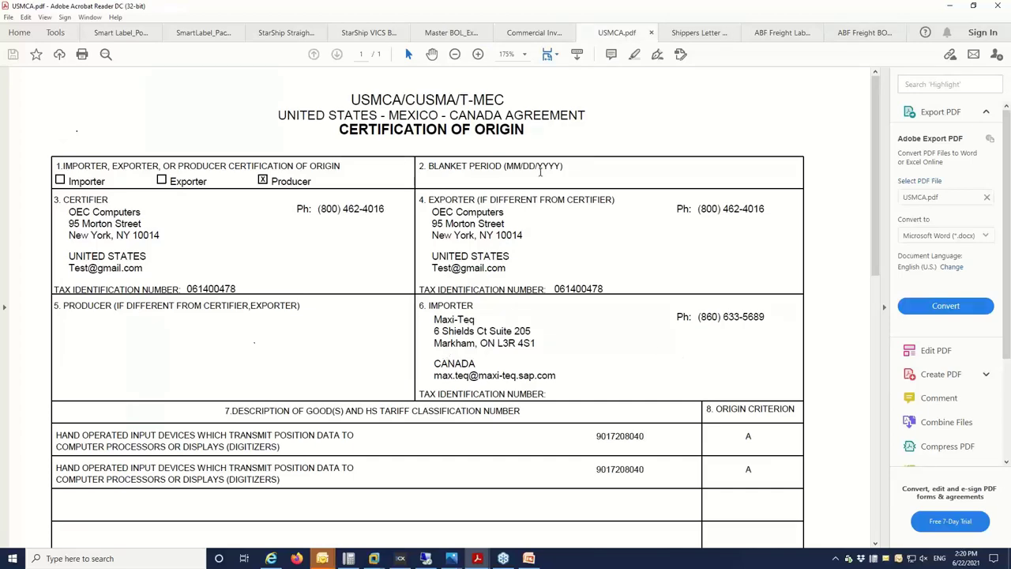
{"action": "left_click", "coordinate": [687, 36]}
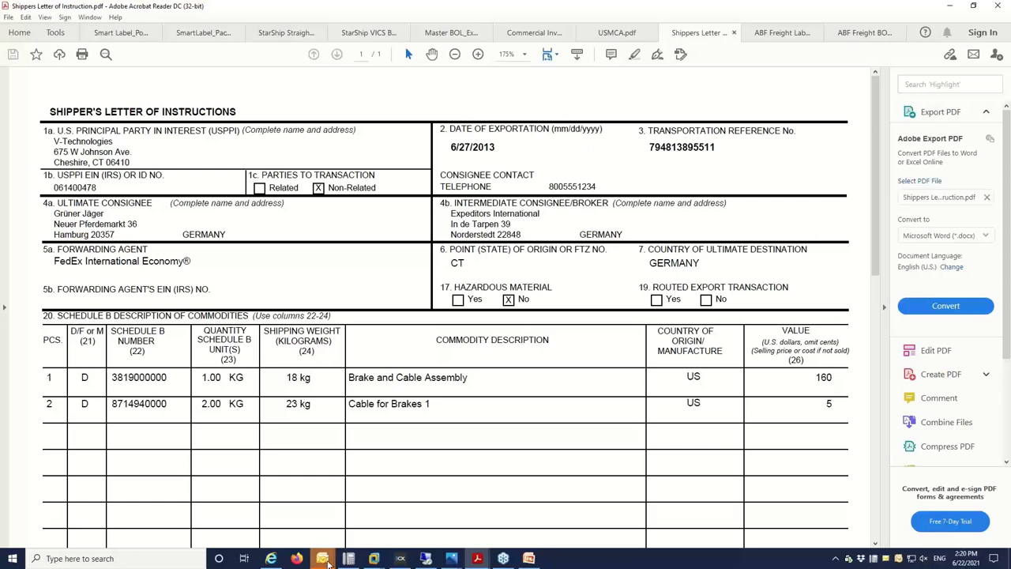
Switch to Business Central in the virtual machine, search for posted sales shipments and open the Posted Sales Shipments list.
{"action": "mouse_move", "coordinate": [427, 559]}
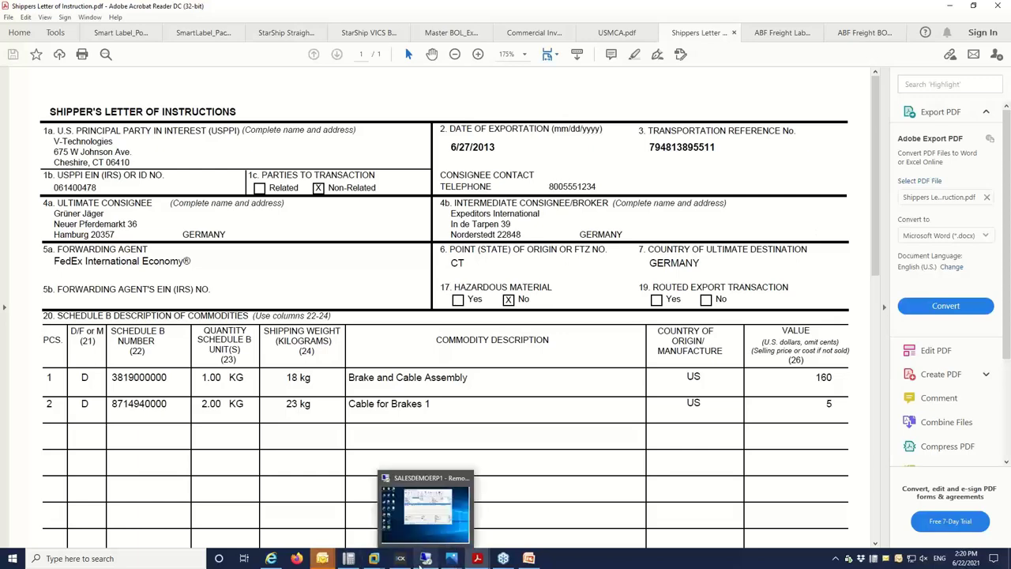
{"action": "left_click", "coordinate": [425, 559]}
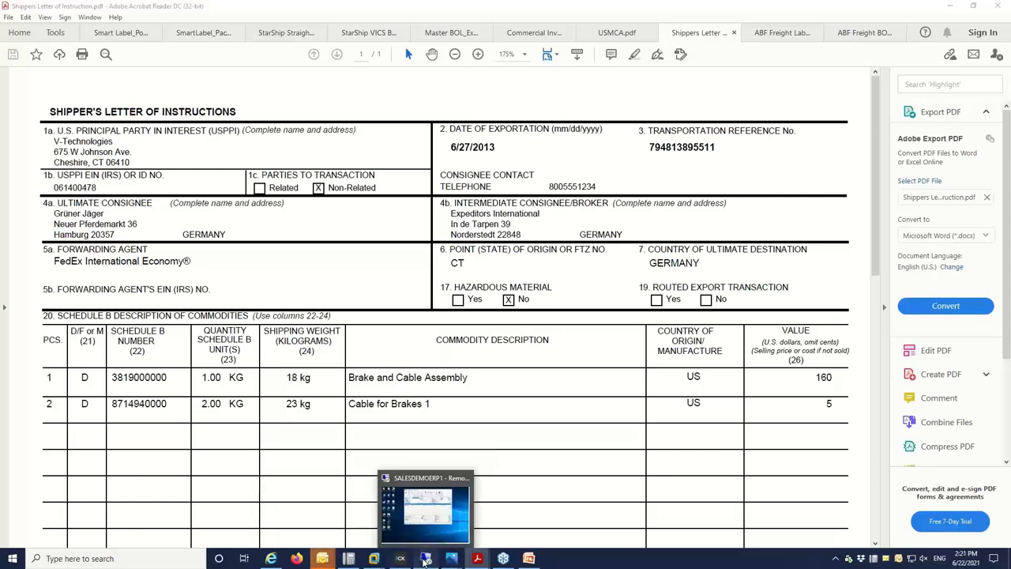
{"action": "left_click", "coordinate": [374, 558]}
{"action": "left_click", "coordinate": [348, 56]}
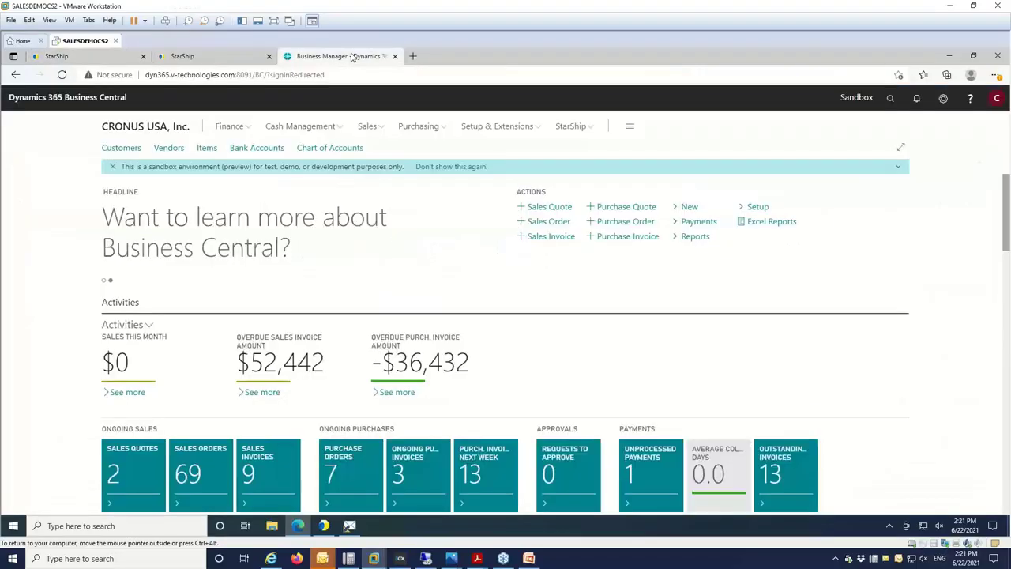
{"action": "left_click", "coordinate": [892, 97]}
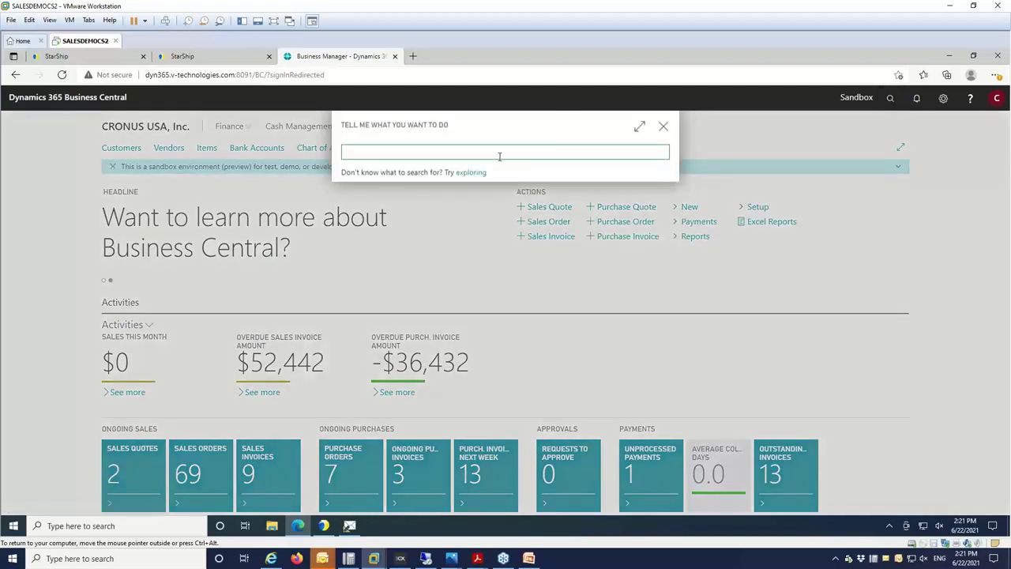
{"action": "type", "text": "posted"}
{"action": "left_click", "coordinate": [436, 183]}
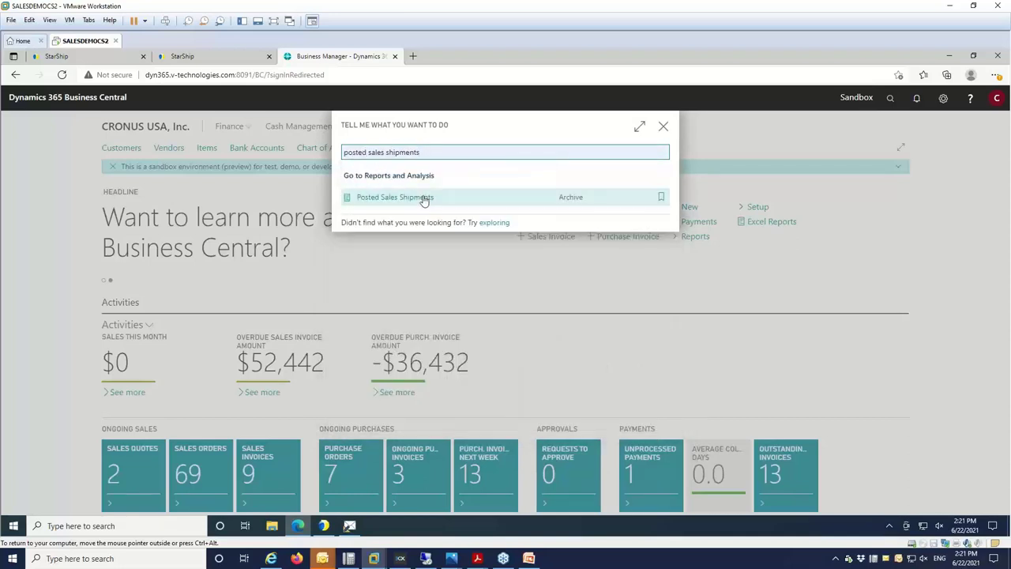
{"action": "left_click", "coordinate": [424, 198]}
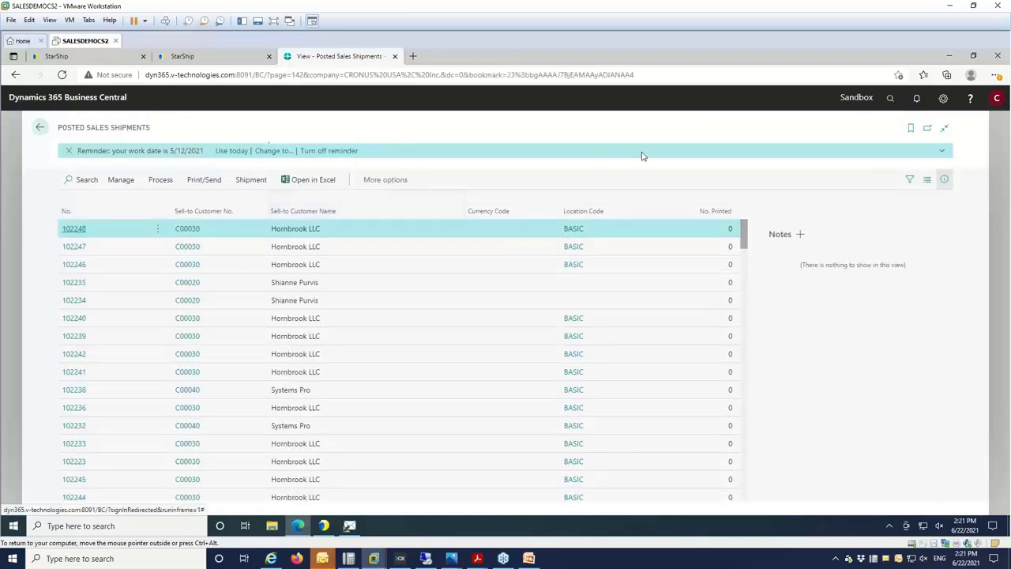
Open the first Hornbrook LLC posted shipment and review its item lines, shipment method, tracking number and billing details.
{"action": "left_click", "coordinate": [76, 229]}
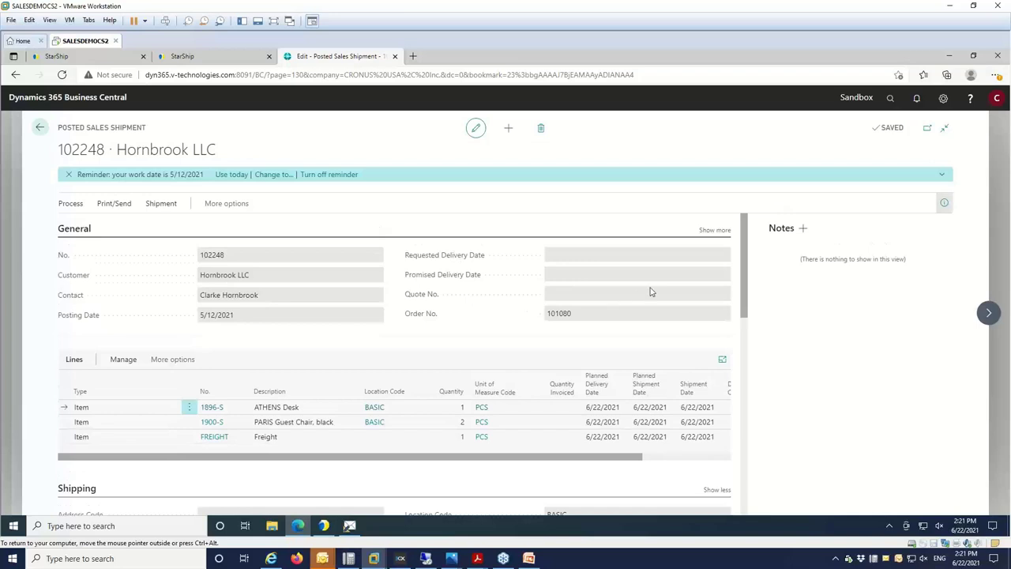
{"action": "scroll", "coordinate": [651, 292], "scroll_direction": "down", "scroll_amount": 1}
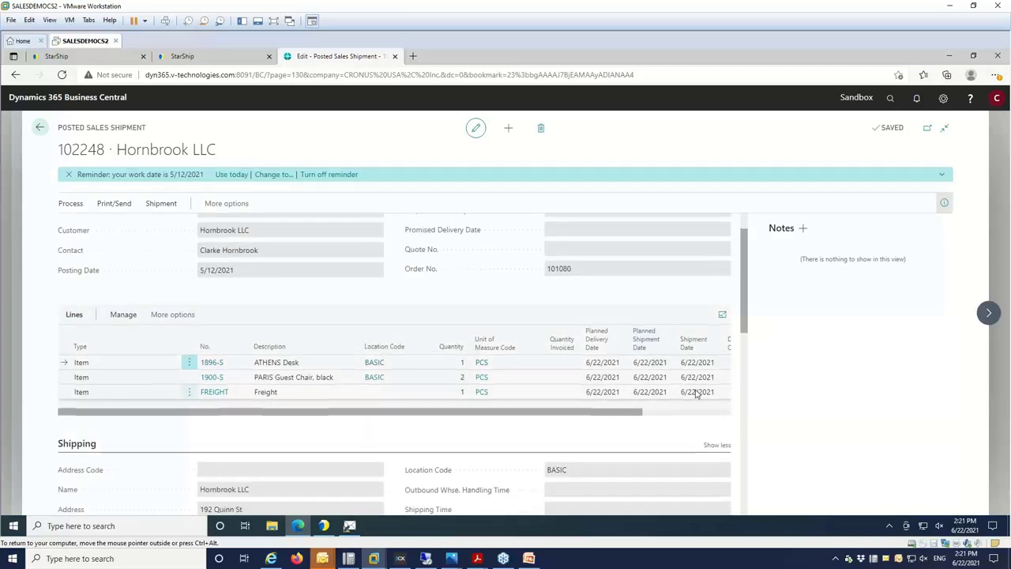
{"action": "scroll", "coordinate": [696, 393], "scroll_direction": "down", "scroll_amount": 2}
{"action": "scroll", "coordinate": [696, 394], "scroll_direction": "down", "scroll_amount": 2}
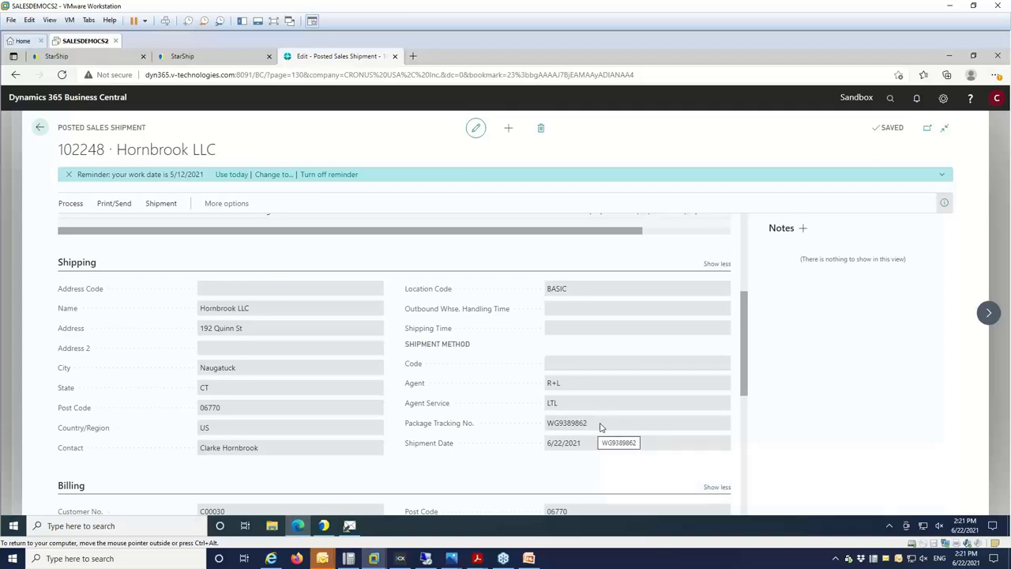
{"action": "scroll", "coordinate": [601, 428], "scroll_direction": "down", "scroll_amount": 4}
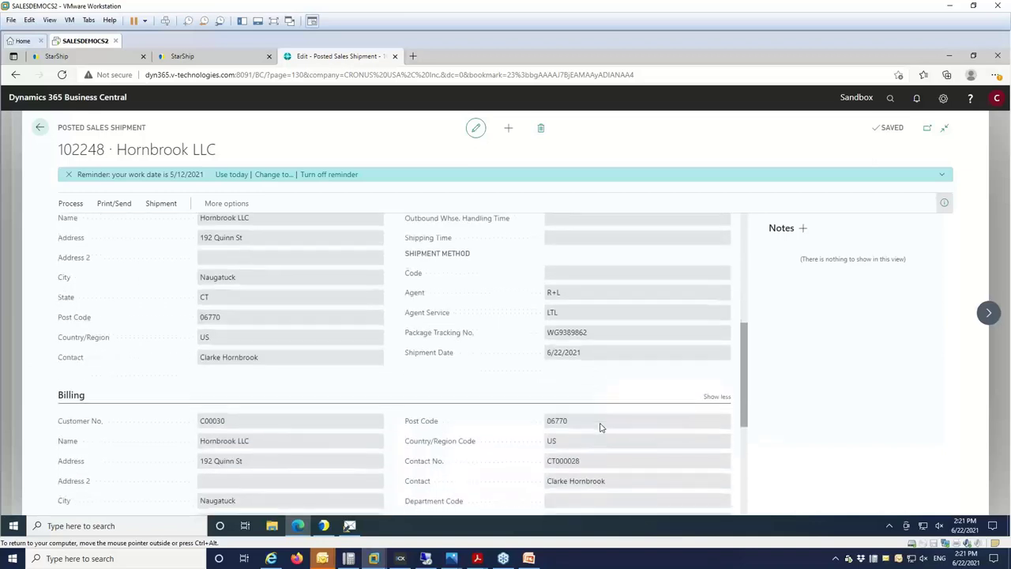
Read through the StarShip Notes written back to the posted shipment, down to the PRO and tracking number entries.
{"action": "scroll", "coordinate": [658, 406], "scroll_direction": "down", "scroll_amount": 3}
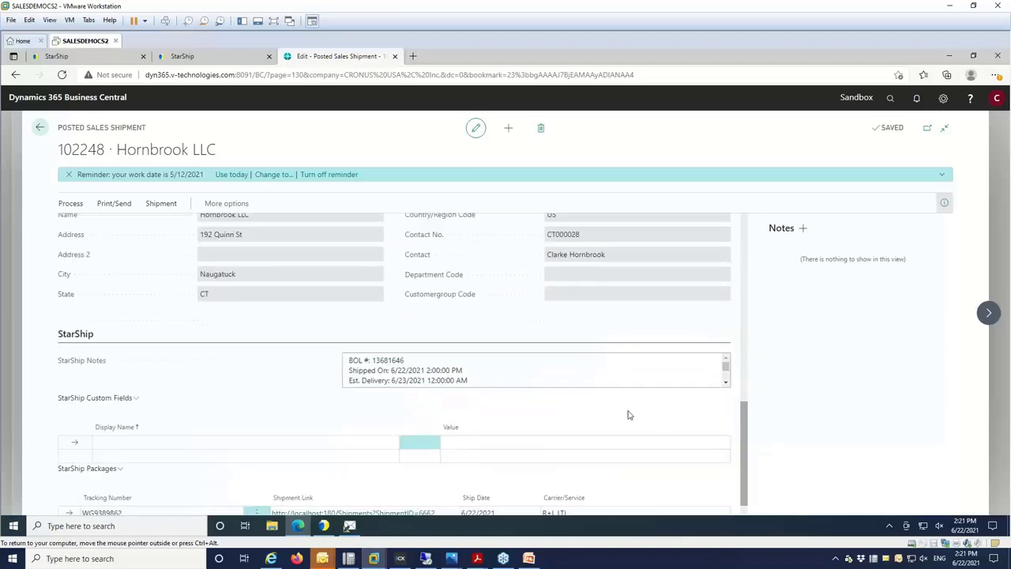
{"action": "left_click", "coordinate": [725, 383]}
{"action": "left_click", "coordinate": [727, 384]}
{"action": "left_click", "coordinate": [727, 383]}
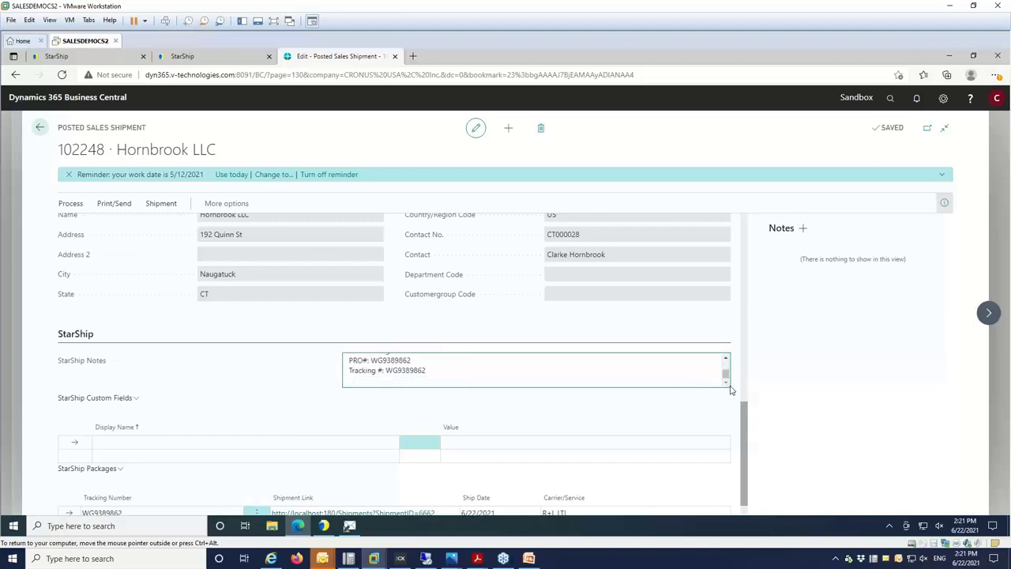
Open the shipment link under StarShip Packages and review the linked freight shipment's charges, rate quote and shipping documents.
{"action": "scroll", "coordinate": [725, 404], "scroll_direction": "down", "scroll_amount": 1}
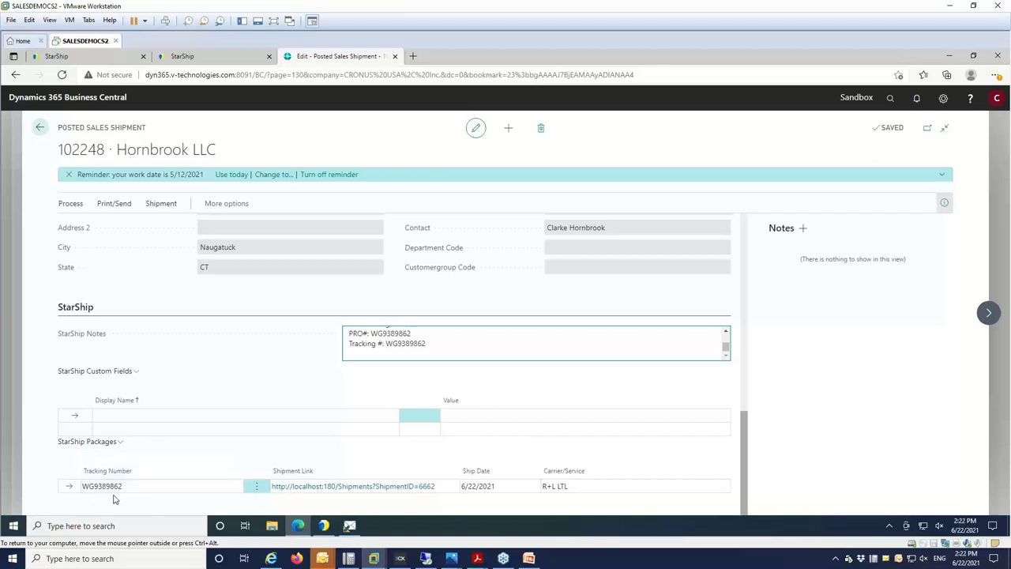
{"action": "left_click", "coordinate": [350, 489]}
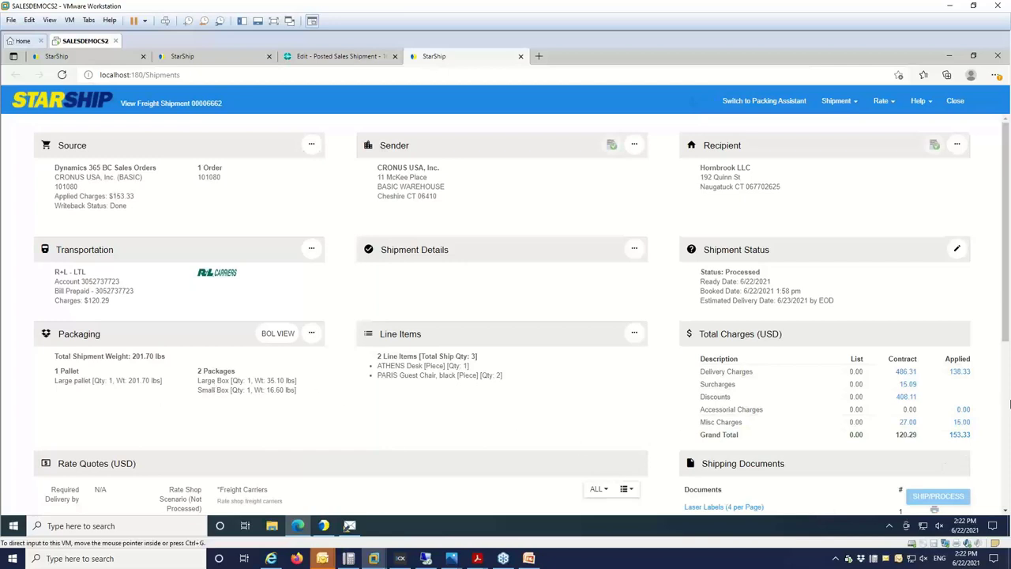
{"action": "scroll", "coordinate": [964, 456], "scroll_direction": "down", "scroll_amount": 4}
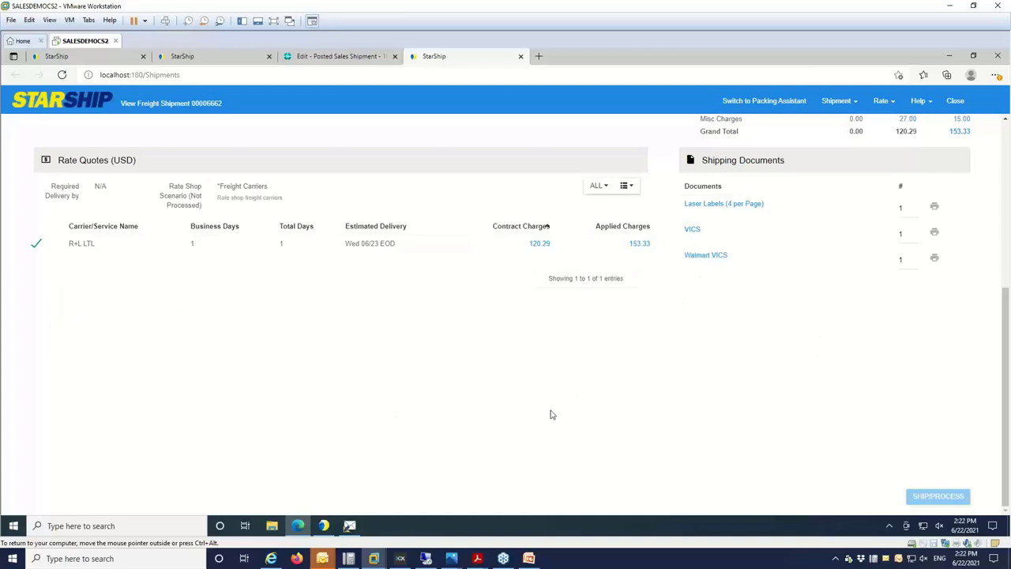
Switch to Photos and view the Tracking.png screenshot of a parcel shipment's delivery status history.
{"action": "mouse_move", "coordinate": [453, 561]}
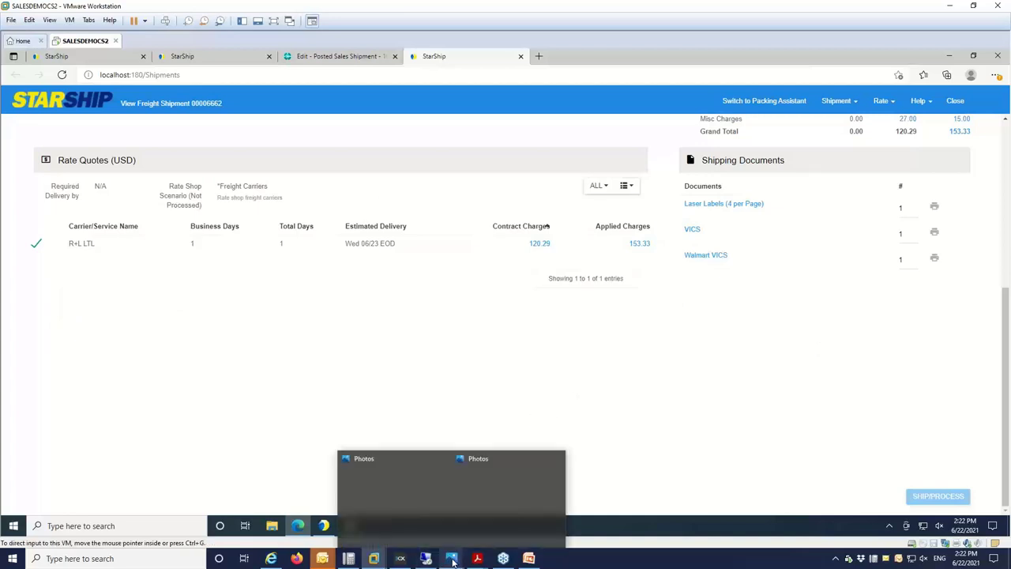
{"action": "mouse_move", "coordinate": [420, 515]}
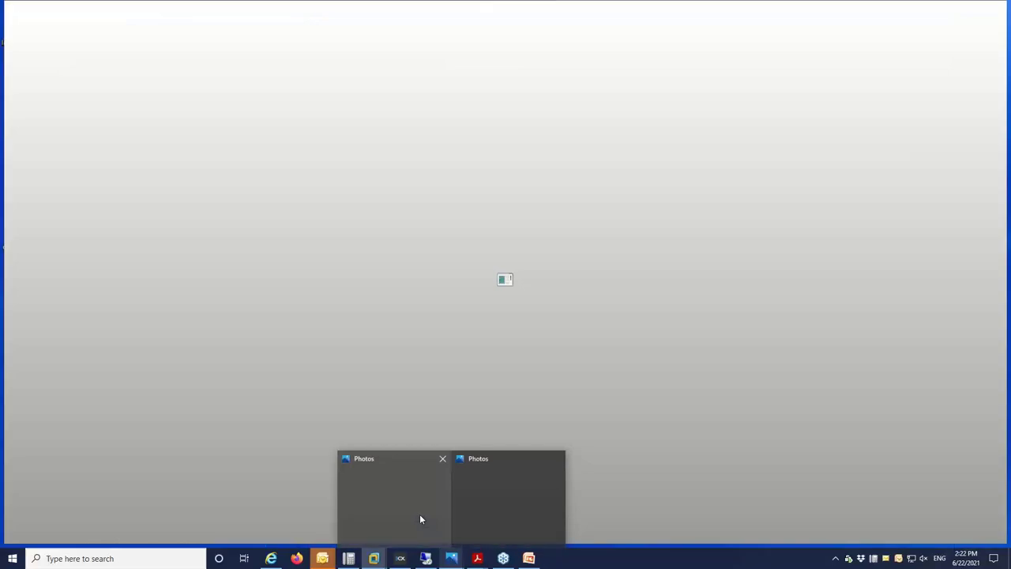
{"action": "left_click", "coordinate": [462, 508]}
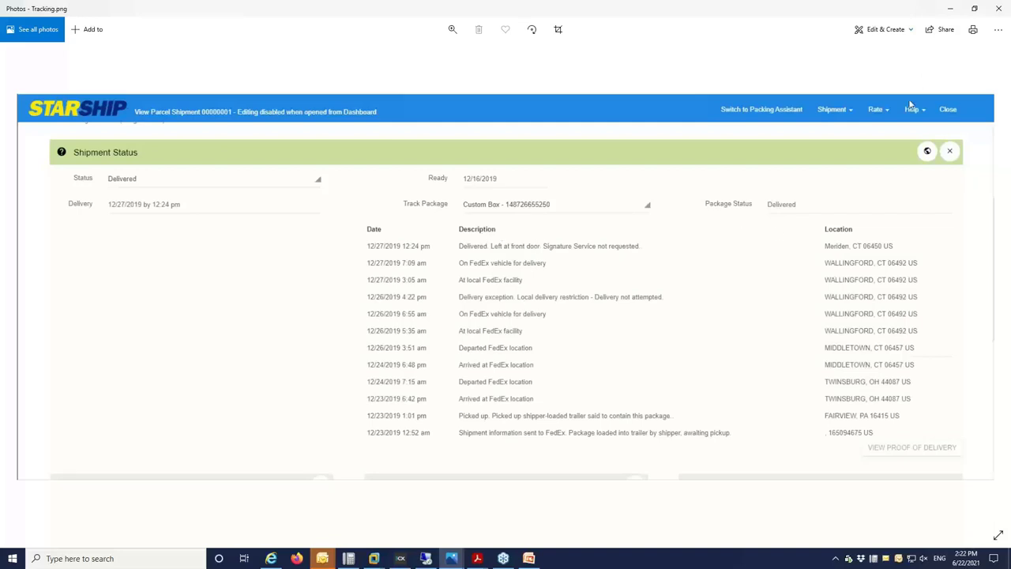
Close the tracking screenshot and the linked freight shipment, and open the StarShip Custom Fields list in Business Central.
{"action": "left_click", "coordinate": [960, 11]}
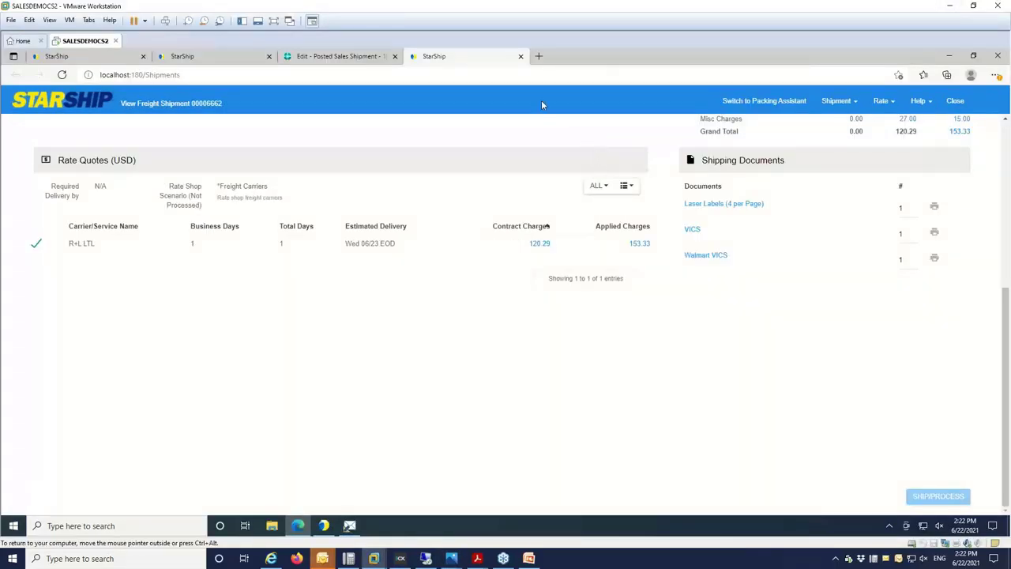
{"action": "left_click", "coordinate": [521, 57]}
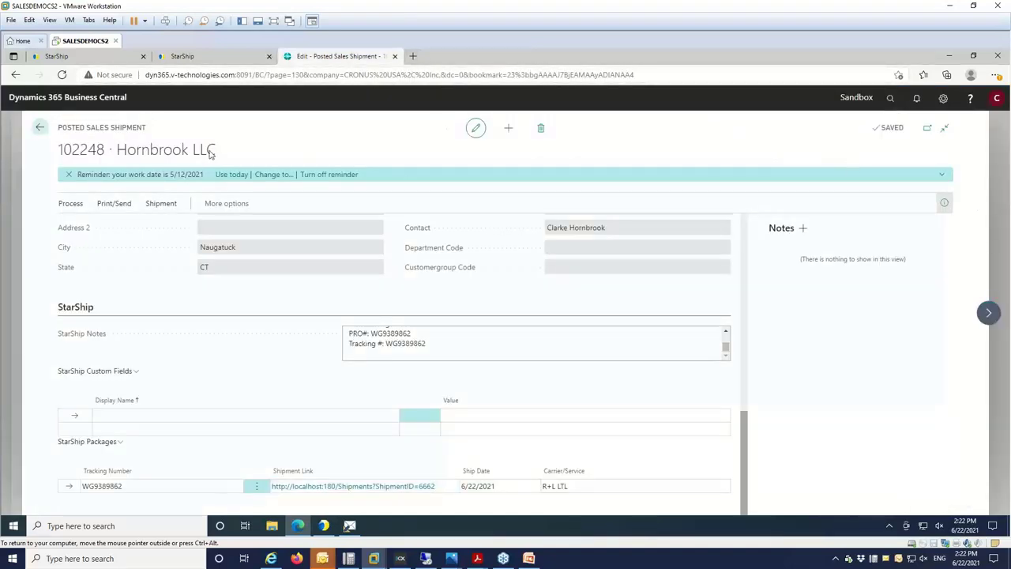
{"action": "left_click", "coordinate": [36, 127]}
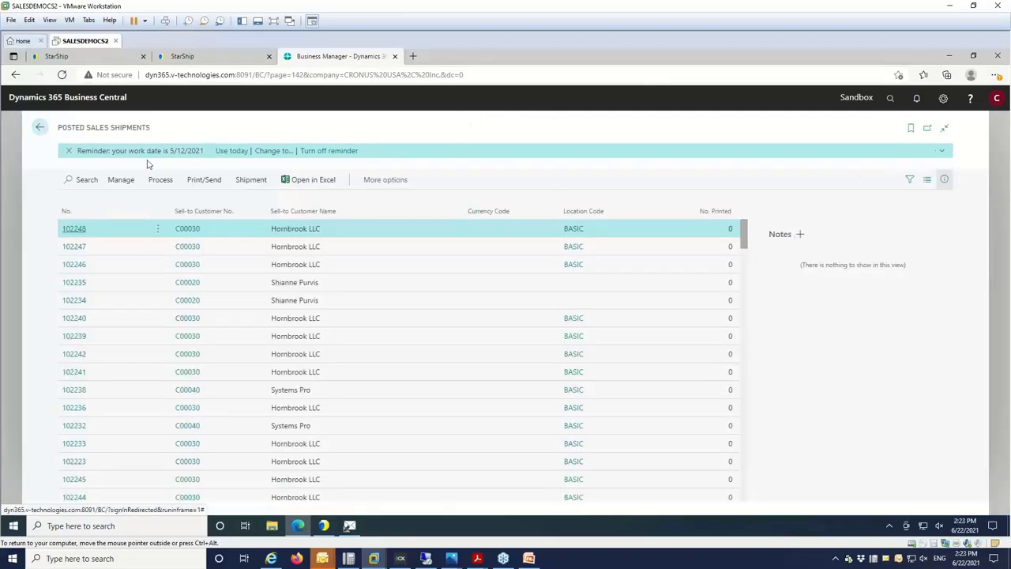
{"action": "left_click", "coordinate": [40, 127]}
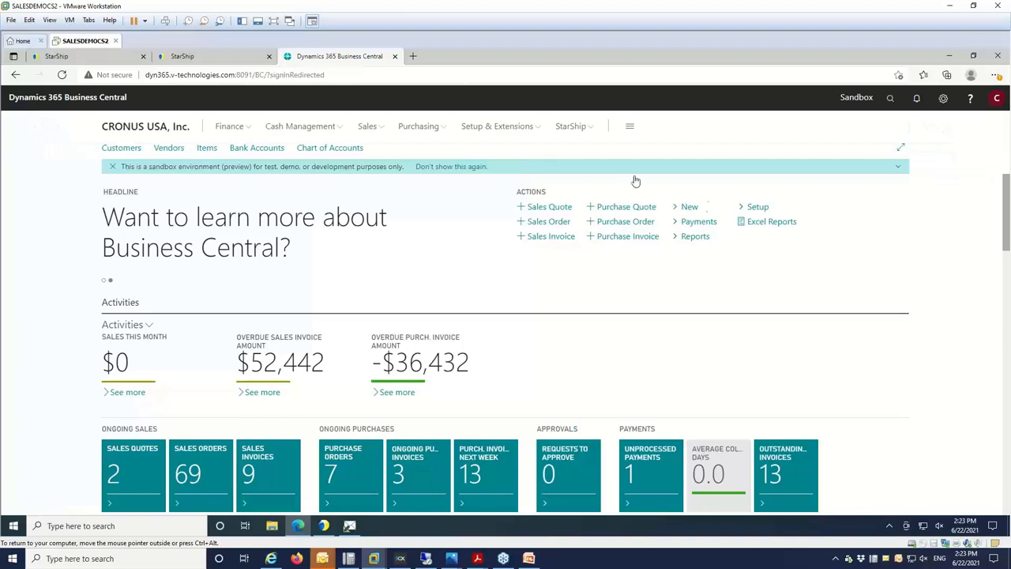
{"action": "left_click", "coordinate": [594, 131]}
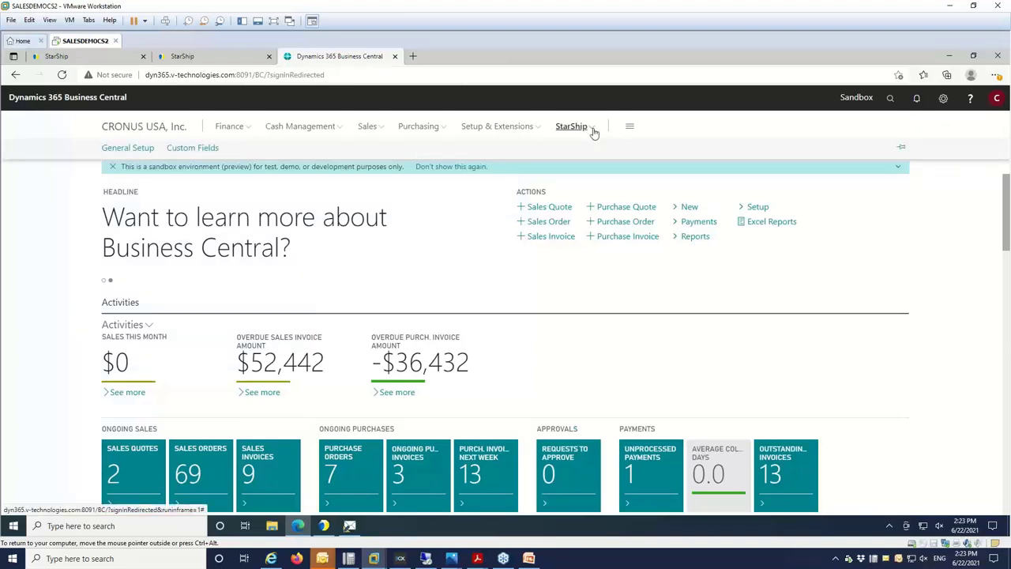
{"action": "left_click", "coordinate": [204, 151]}
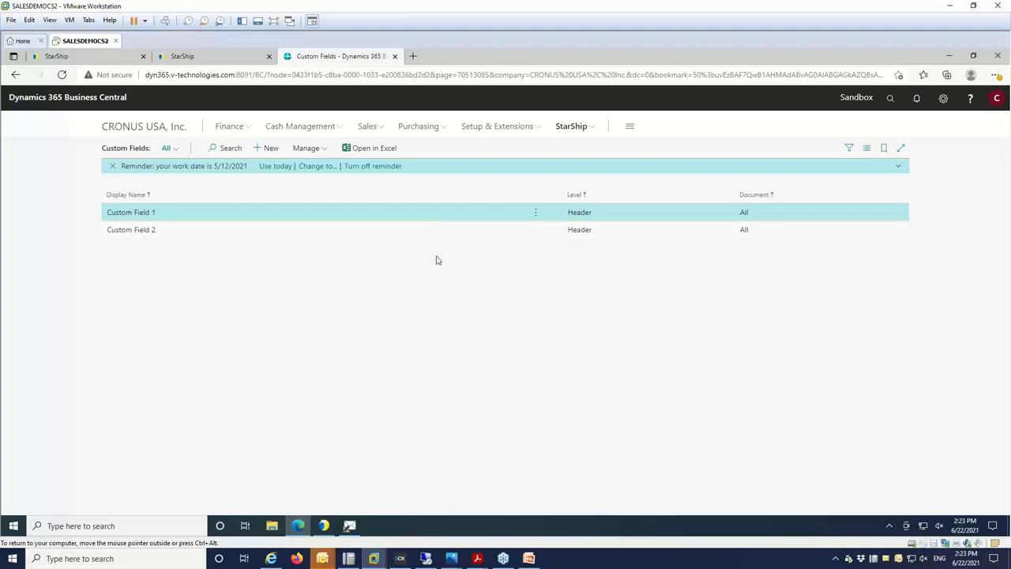
Switch to StarShip setup and open the source interfaces defined for Microsoft Dynamics 365 Business Central.
{"action": "left_click", "coordinate": [102, 57]}
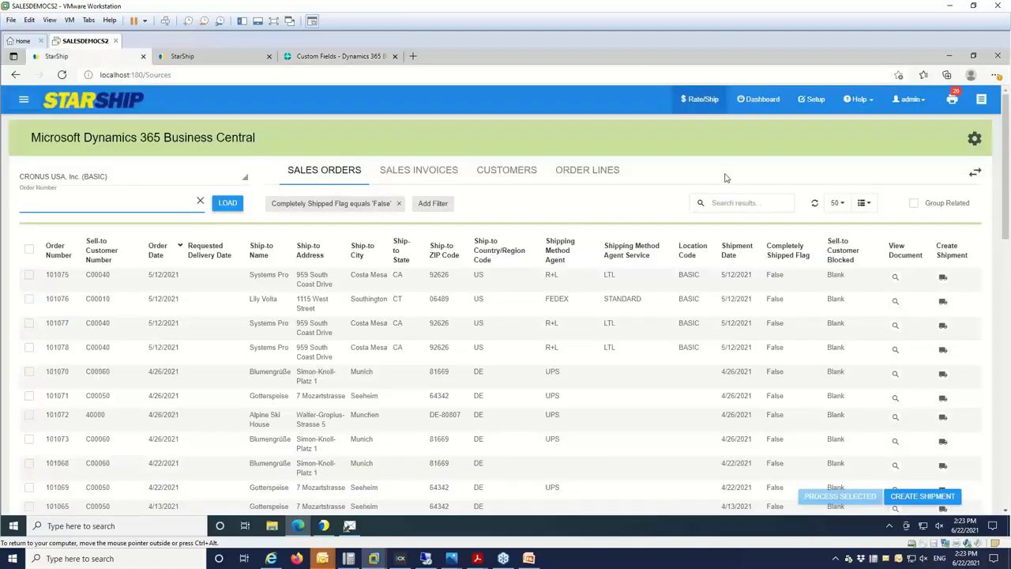
{"action": "left_click", "coordinate": [815, 100]}
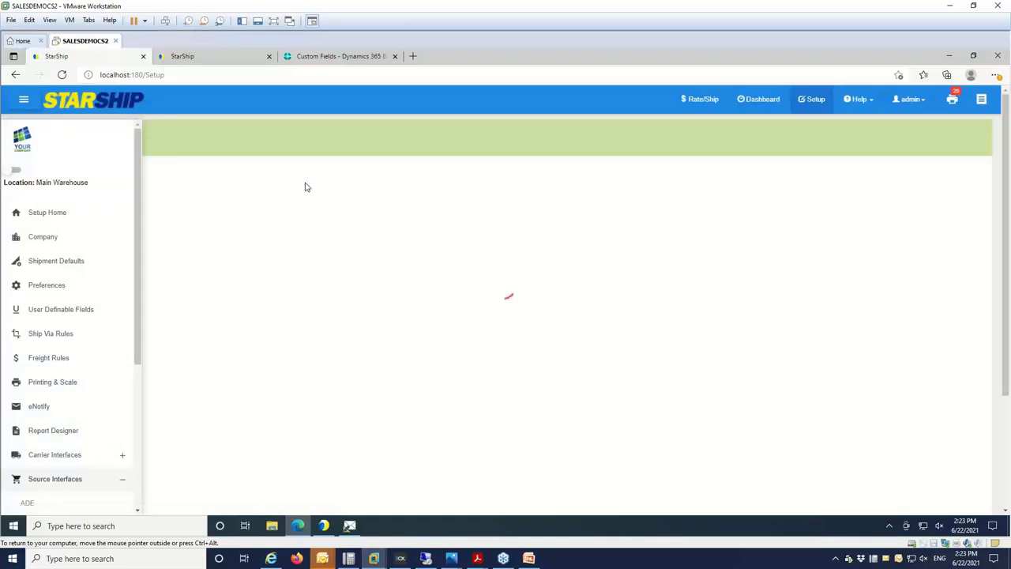
{"action": "left_click_drag", "start_coordinate": [140, 327], "coordinate": [146, 421]}
{"action": "left_click", "coordinate": [62, 412]}
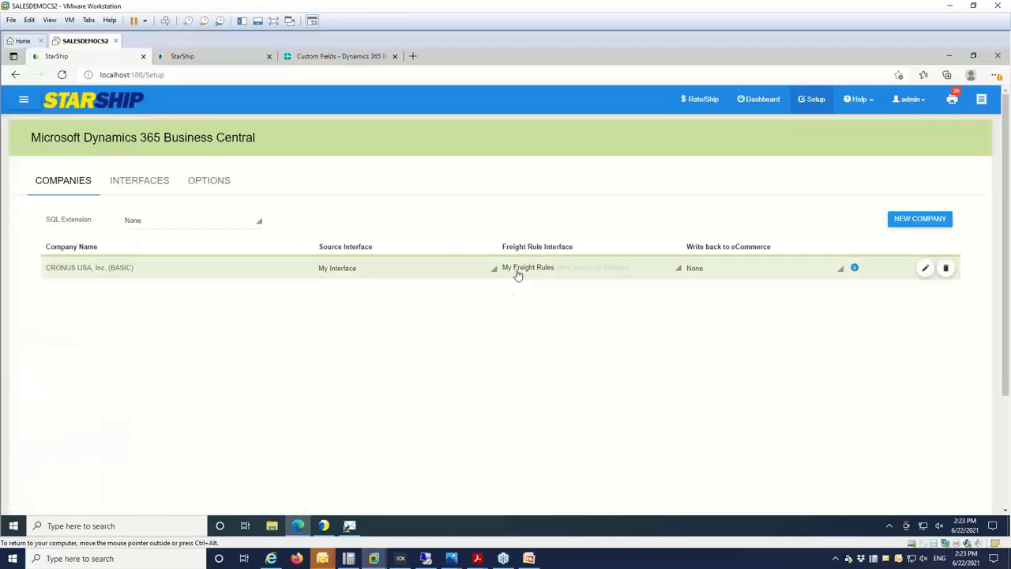
{"action": "left_click", "coordinate": [157, 187]}
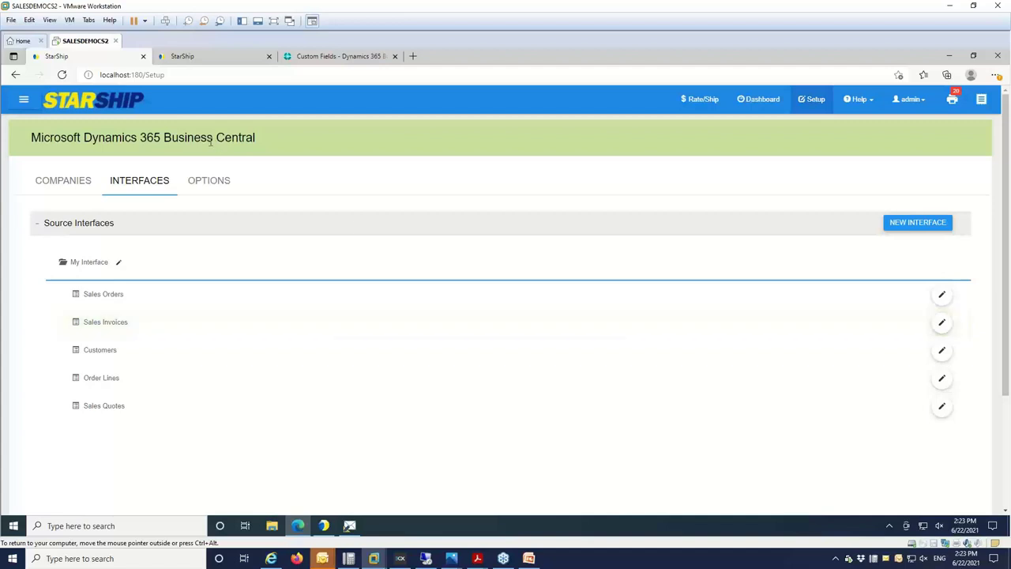
Open the Sales Orders interface for customization and review the Header and Line Item fields in its custom write-back setup.
{"action": "left_click", "coordinate": [942, 297]}
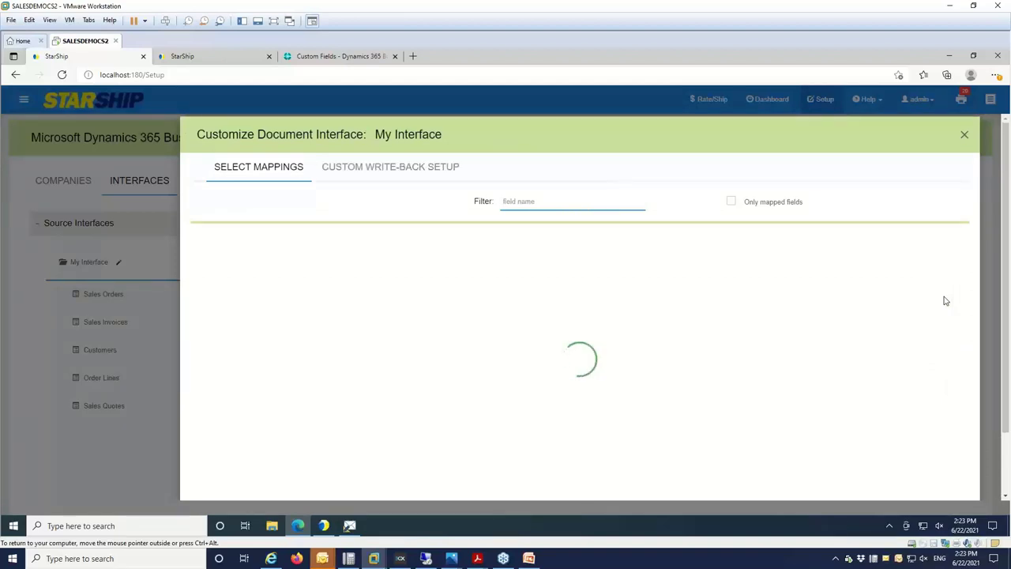
{"action": "left_click", "coordinate": [427, 171]}
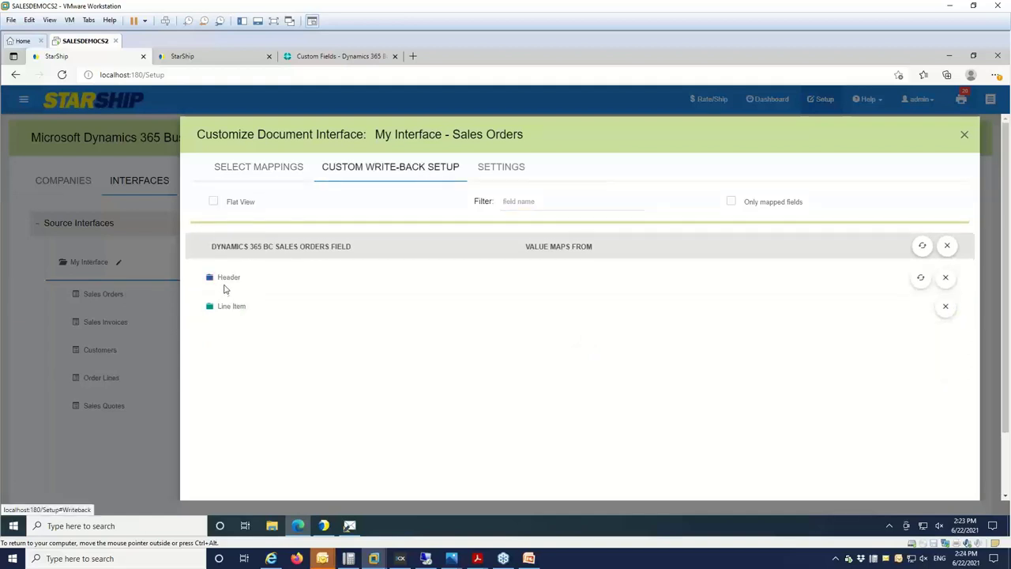
{"action": "double_click", "coordinate": [225, 289]}
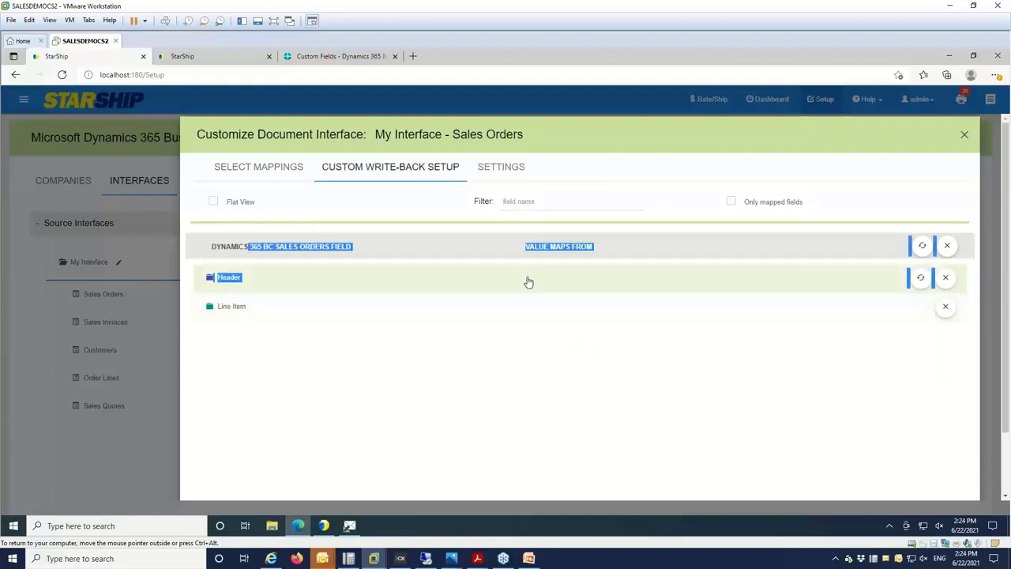
{"action": "left_click", "coordinate": [497, 277]}
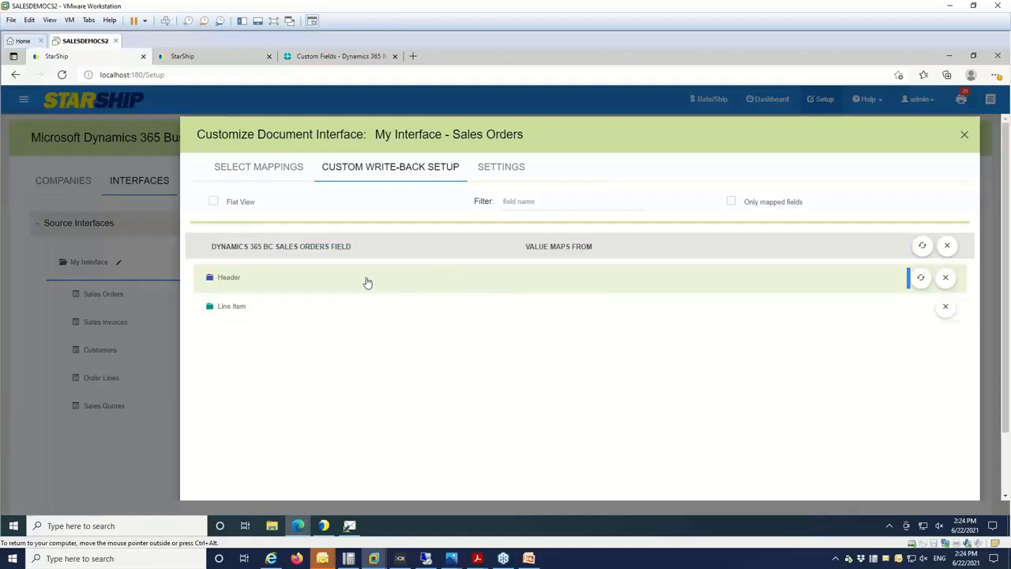
{"action": "left_click", "coordinate": [266, 281]}
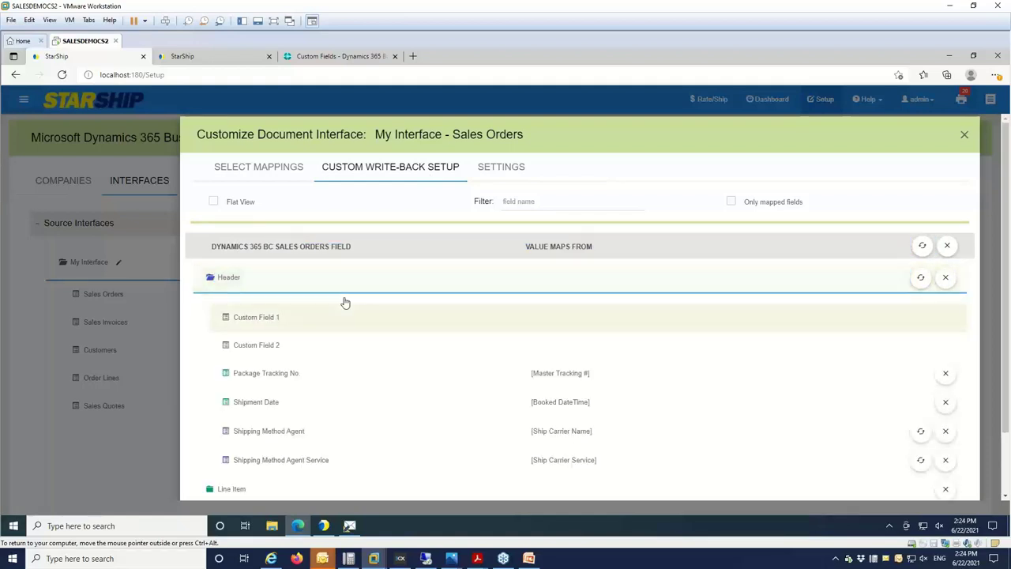
{"action": "scroll", "coordinate": [371, 309], "scroll_direction": "down", "scroll_amount": 1}
{"action": "left_click", "coordinate": [257, 423]}
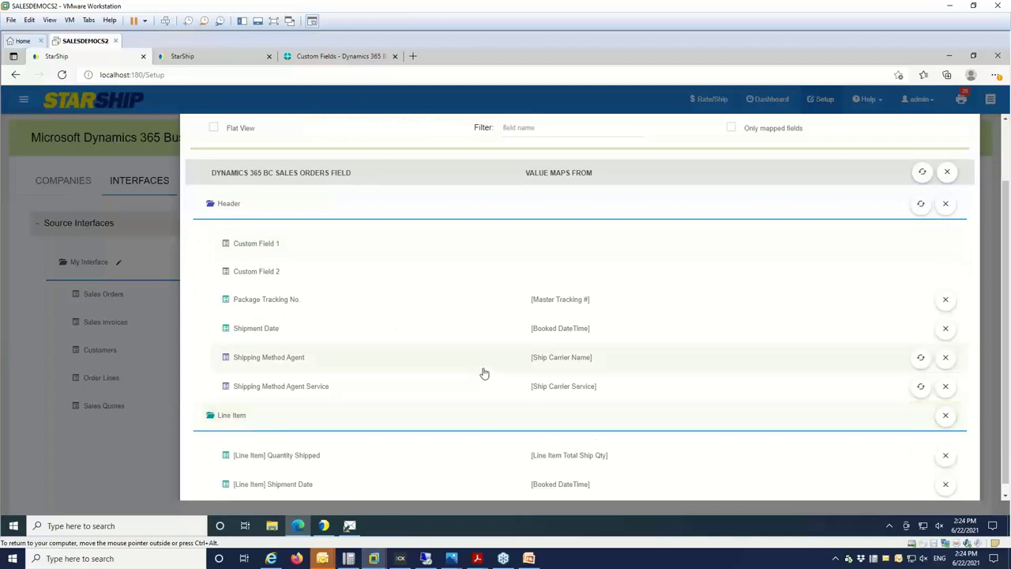
{"action": "scroll", "coordinate": [484, 373], "scroll_direction": "down", "scroll_amount": 1}
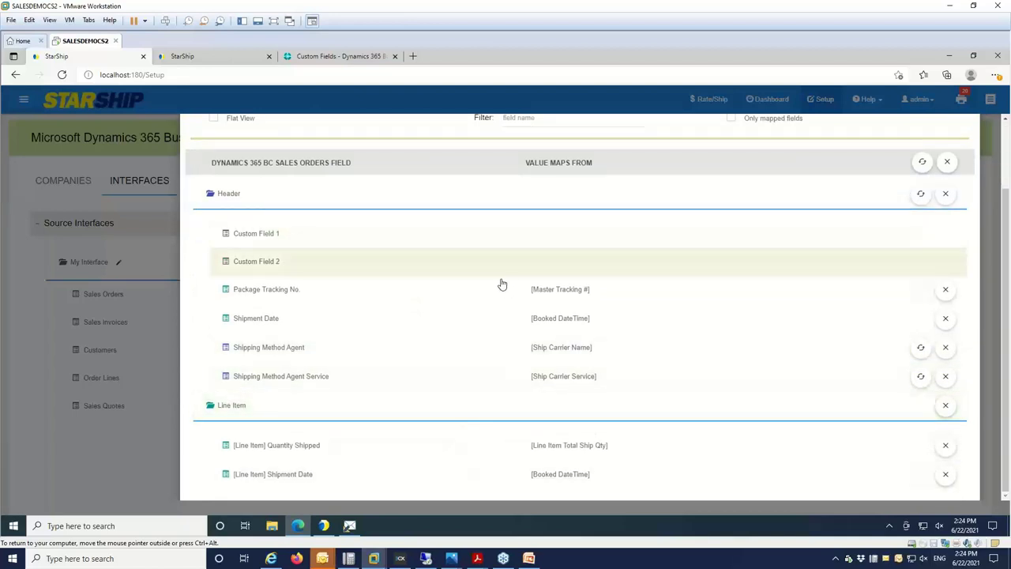
{"action": "scroll", "coordinate": [474, 403], "scroll_direction": "up", "scroll_amount": 1}
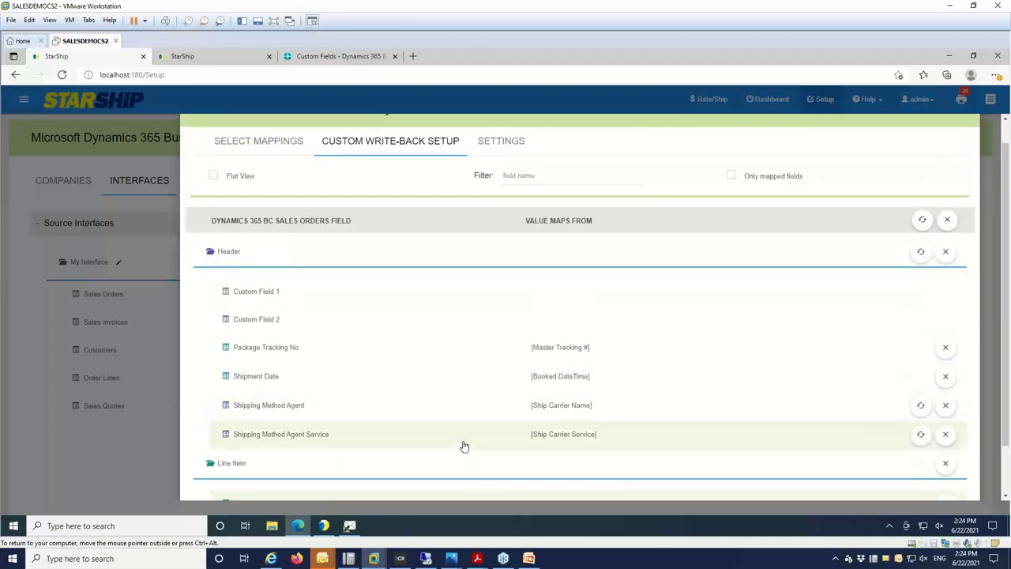
Review the Sales Orders write-back settings and the note fields written for freight and parcel shipments.
{"action": "left_click", "coordinate": [518, 144]}
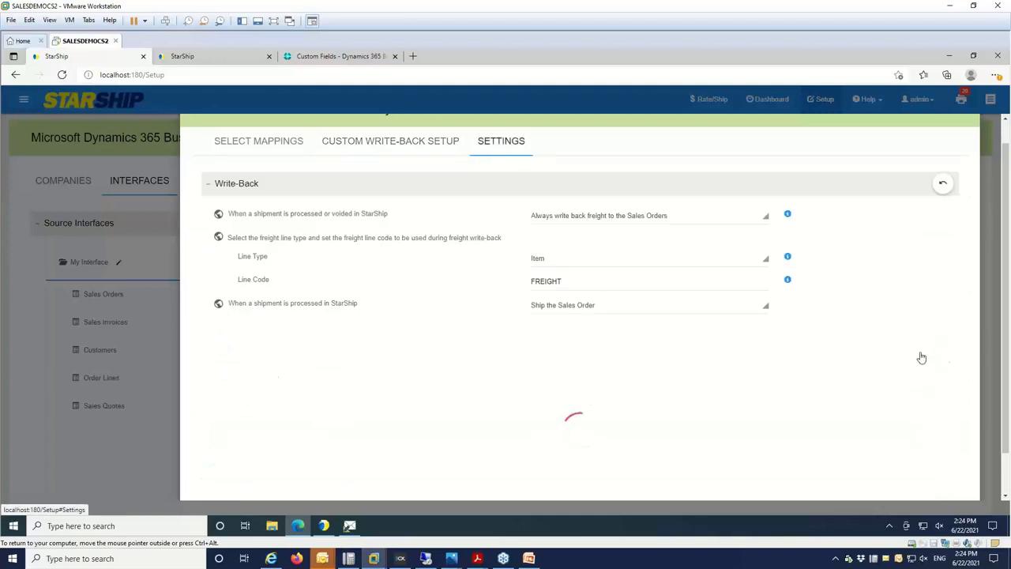
{"action": "scroll", "coordinate": [922, 358], "scroll_direction": "down", "scroll_amount": 1}
{"action": "scroll", "coordinate": [921, 358], "scroll_direction": "down", "scroll_amount": 2}
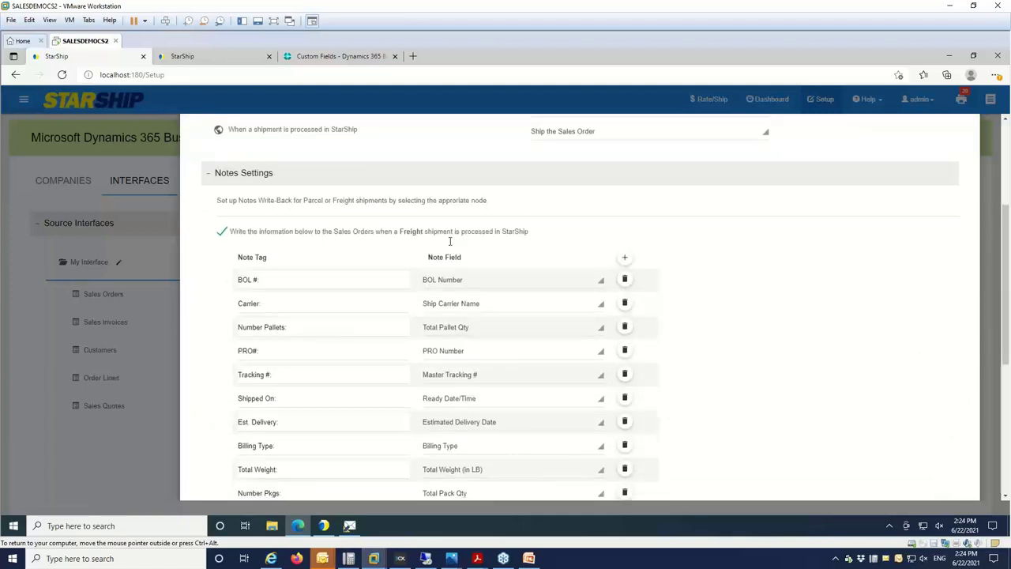
{"action": "scroll", "coordinate": [440, 334], "scroll_direction": "down", "scroll_amount": 2}
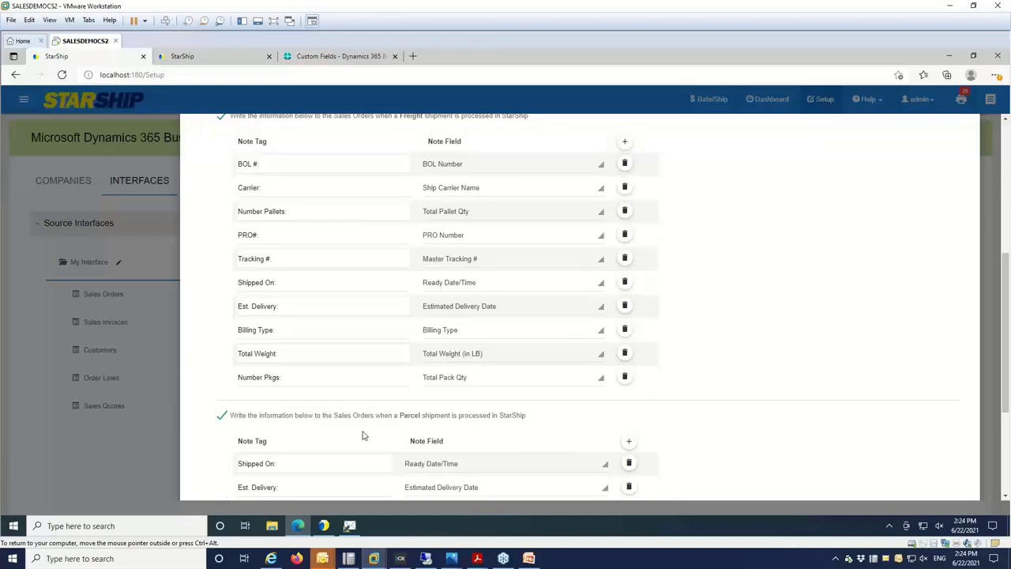
{"action": "scroll", "coordinate": [364, 435], "scroll_direction": "down", "scroll_amount": 3}
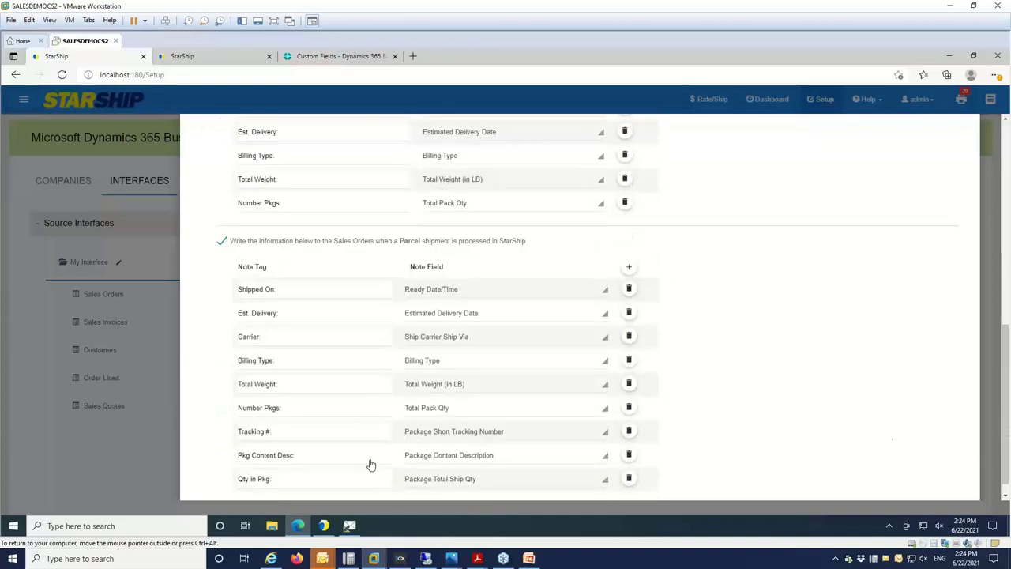
{"action": "scroll", "coordinate": [848, 431], "scroll_direction": "down", "scroll_amount": 1}
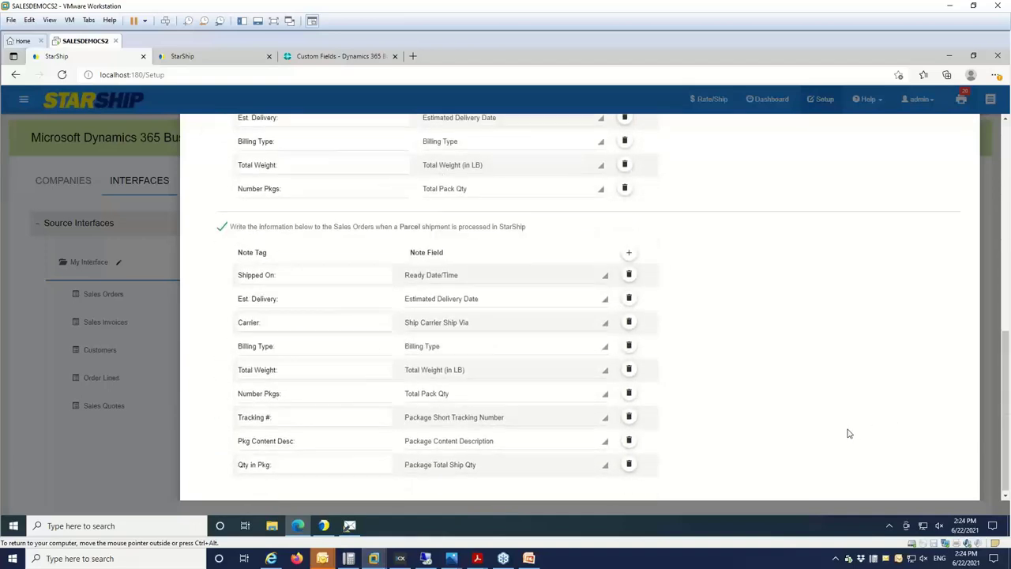
Browse the note fields available for the parcel Qty in Pkg tag without changing it, and close the Sales Orders interface customization.
{"action": "left_click", "coordinate": [606, 464]}
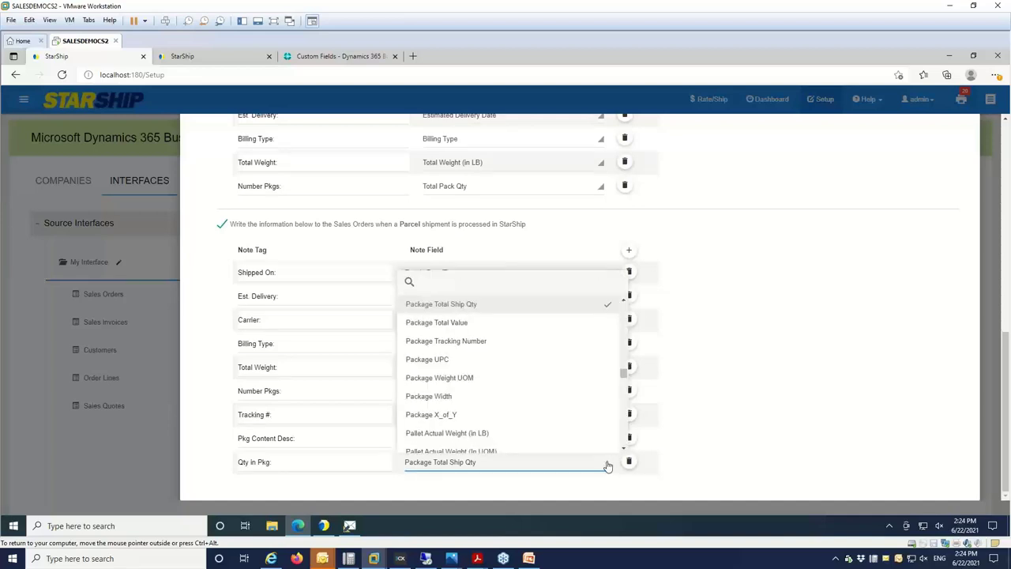
{"action": "left_click_drag", "start_coordinate": [624, 374], "coordinate": [628, 342]}
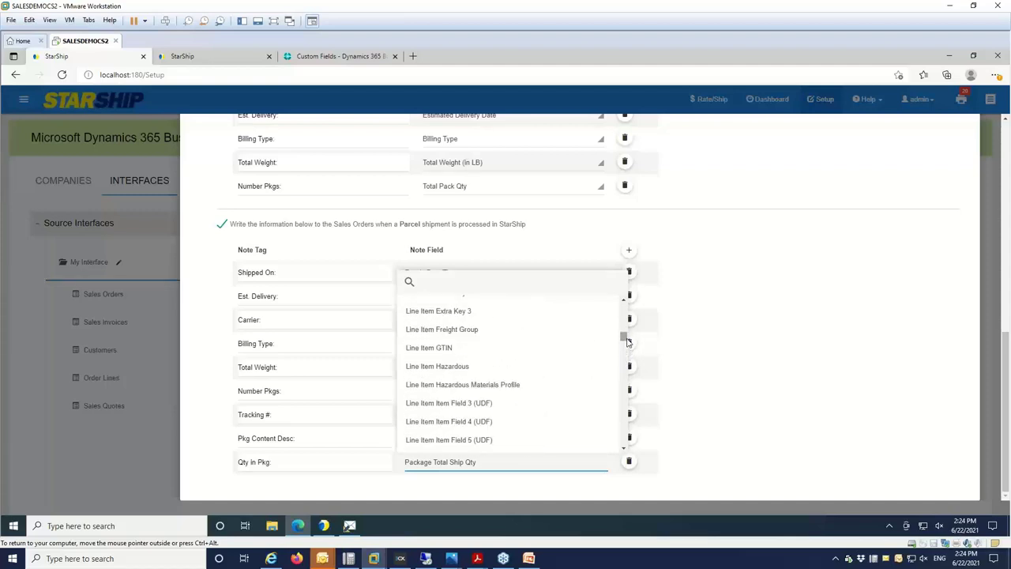
{"action": "left_click", "coordinate": [756, 346]}
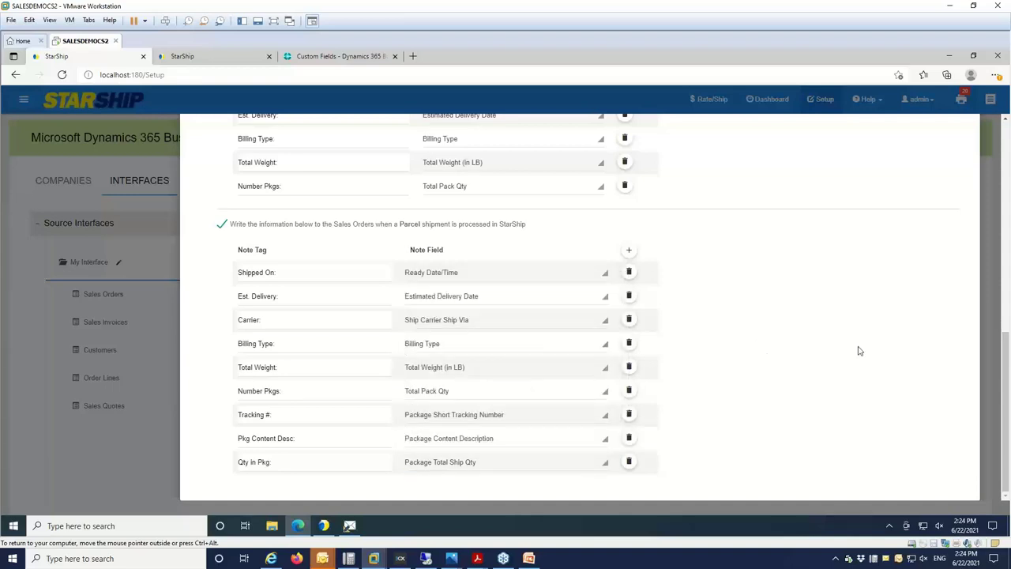
{"action": "scroll", "coordinate": [859, 355], "scroll_direction": "up", "scroll_amount": 10}
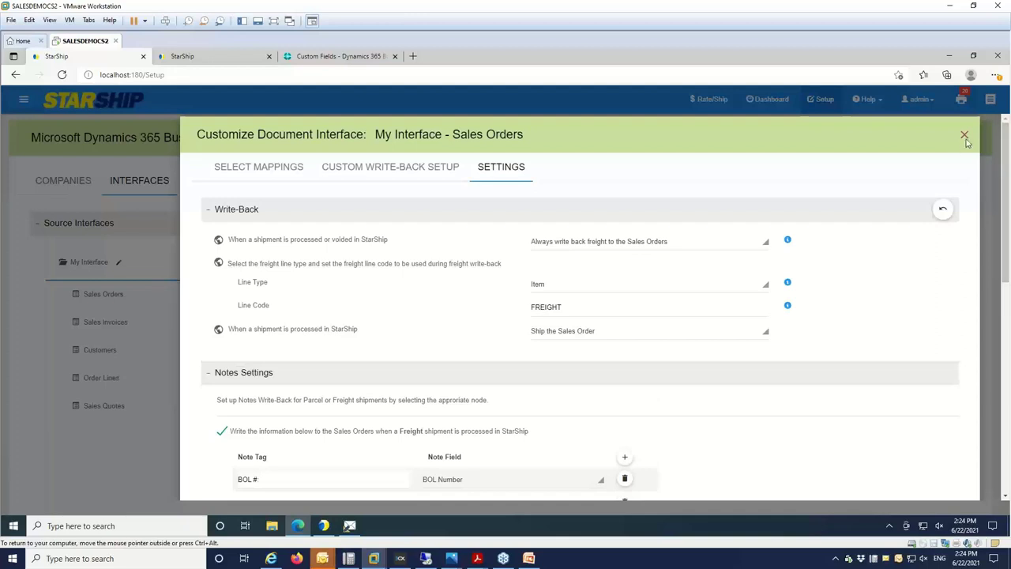
{"action": "left_click", "coordinate": [965, 136]}
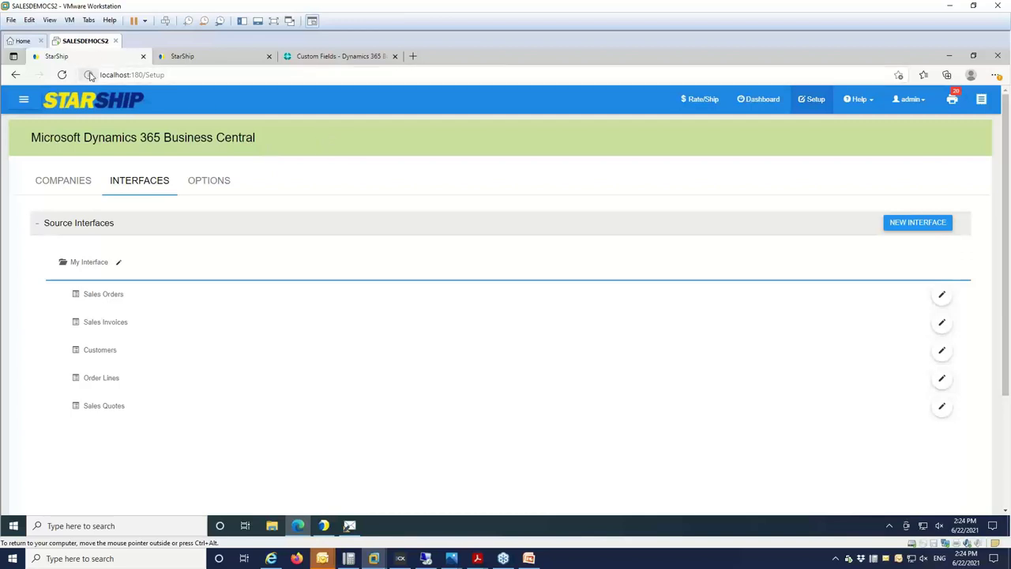
Switch to the StarShip dashboard, look through the available chart types, and bring the Shipment History table into view.
{"action": "left_click", "coordinate": [219, 60]}
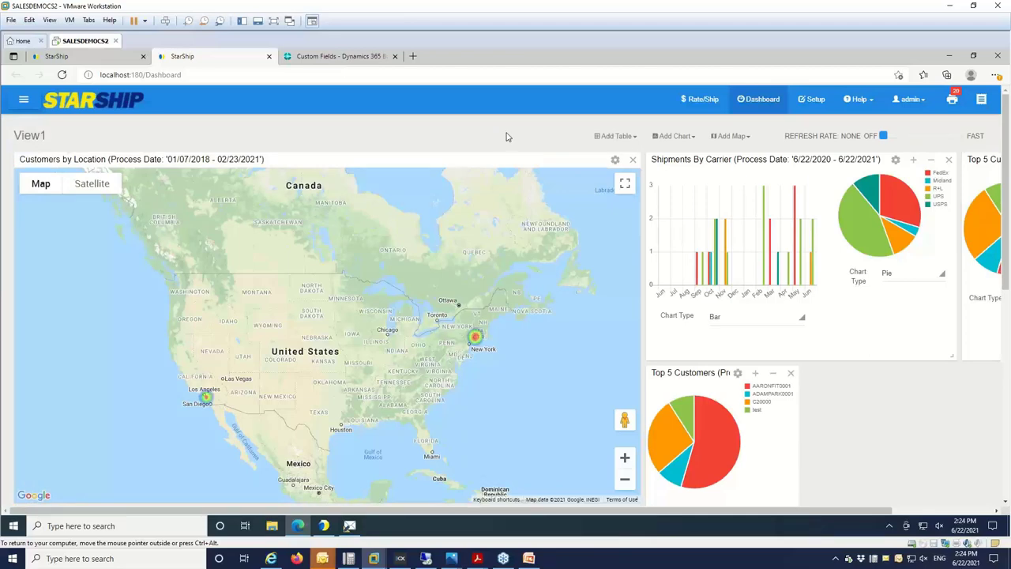
{"action": "left_click", "coordinate": [691, 139]}
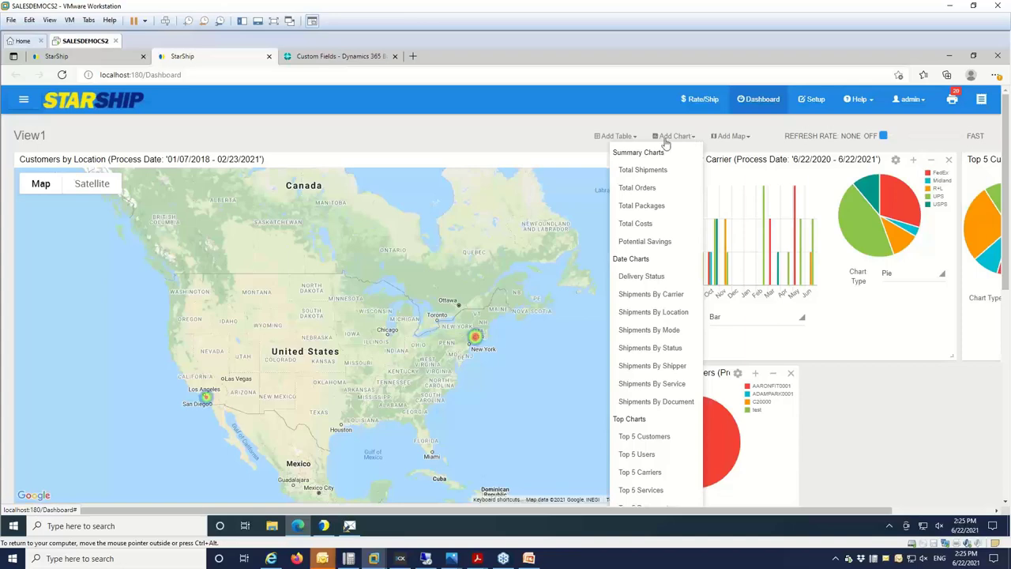
{"action": "left_click", "coordinate": [515, 140]}
{"action": "scroll", "coordinate": [578, 375], "scroll_direction": "down", "scroll_amount": 3}
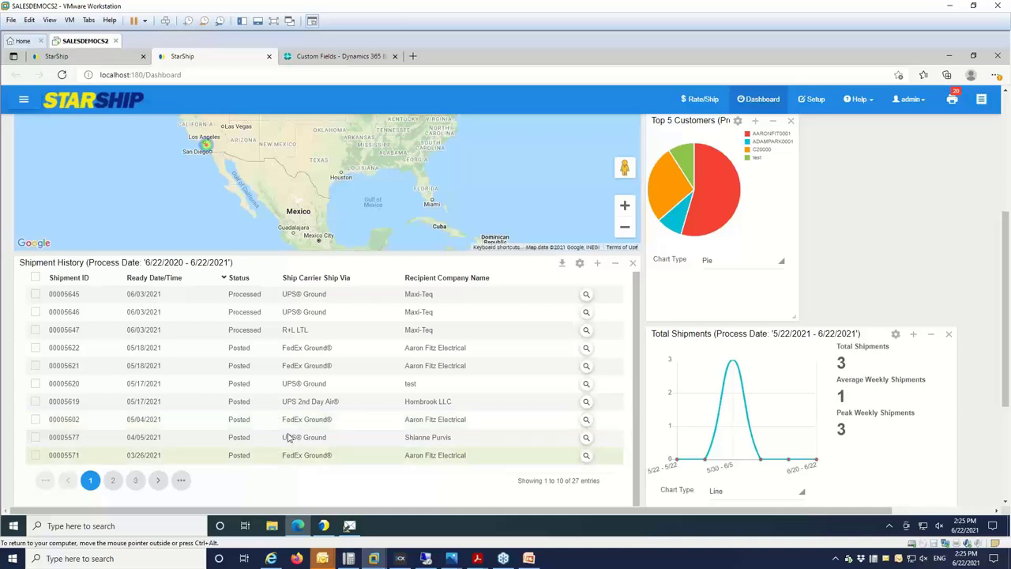
Open the first 05/18/2021 FedEx Ground shipment for Aaron Fitz Electrical, inspect its applied grand total breakdown, and close it.
{"action": "left_click", "coordinate": [586, 350]}
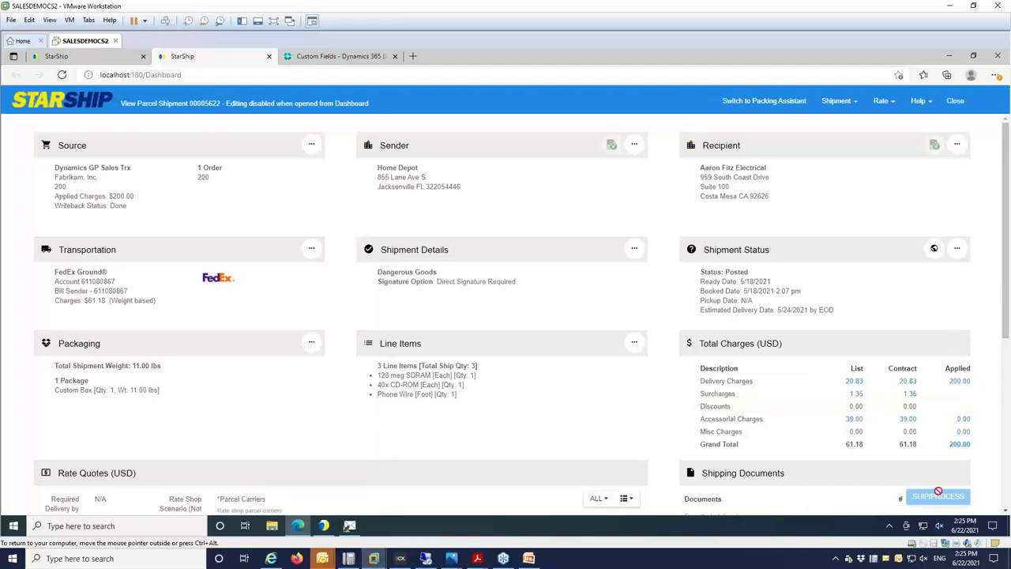
{"action": "left_click", "coordinate": [960, 447]}
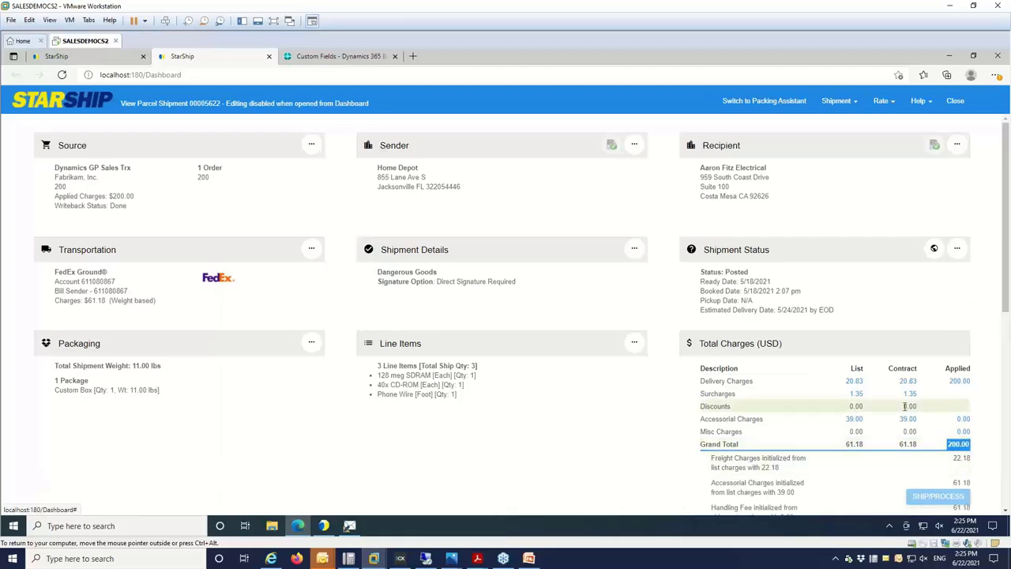
{"action": "scroll", "coordinate": [948, 403], "scroll_direction": "down", "scroll_amount": 1}
{"action": "scroll", "coordinate": [421, 345], "scroll_direction": "up", "scroll_amount": 1}
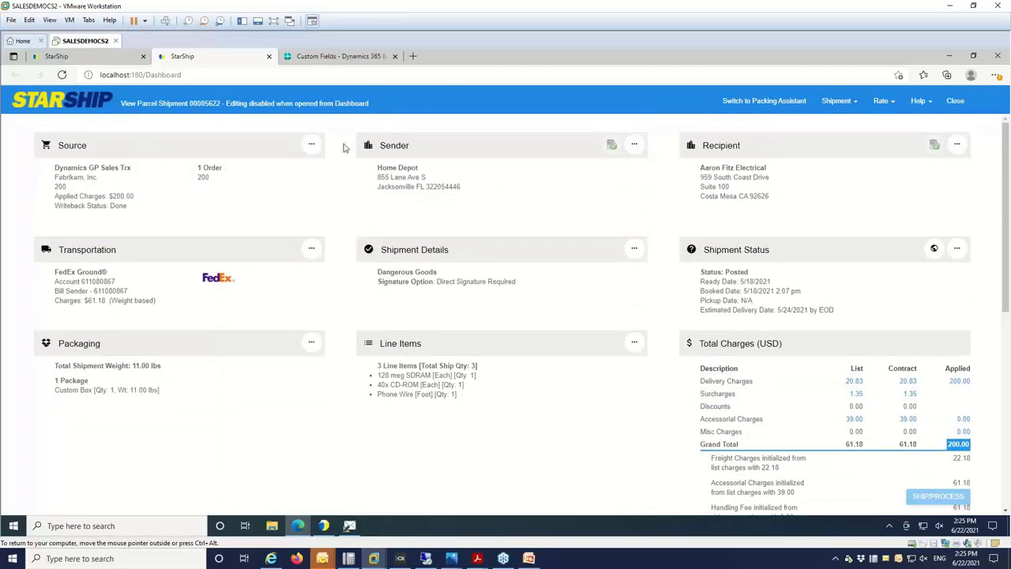
{"action": "left_click", "coordinate": [952, 102]}
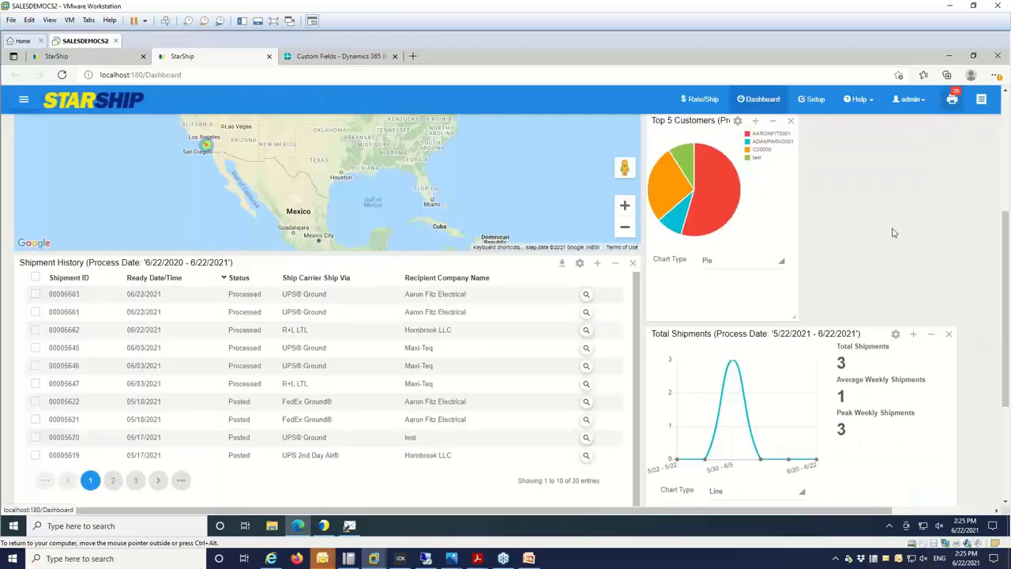
Browse the virtual machine's installed programs for the StarShip Web group and view its New StarShip Rate Quote entry without launching anything.
{"action": "left_click", "coordinate": [425, 558]}
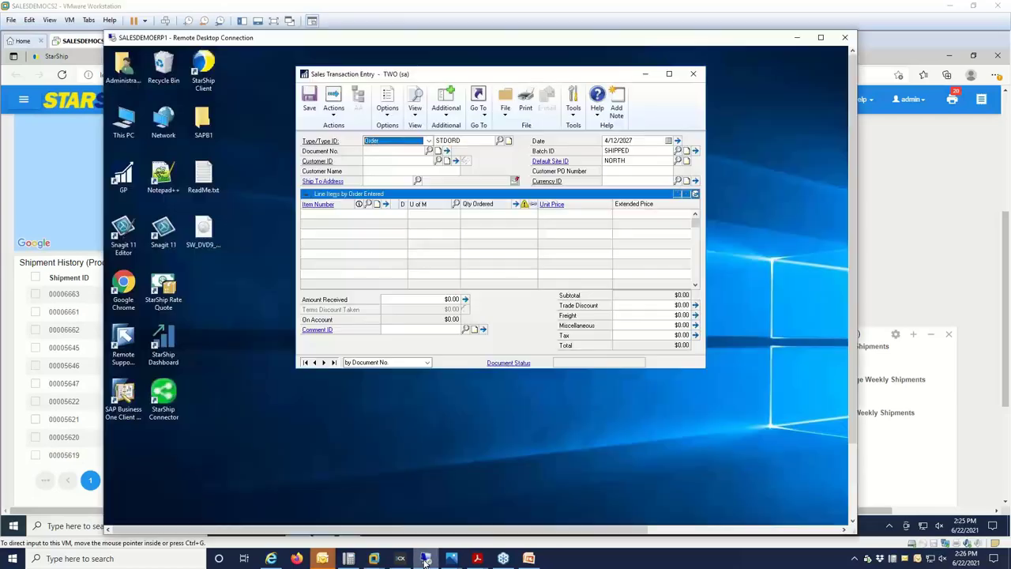
{"action": "left_click", "coordinate": [435, 557]}
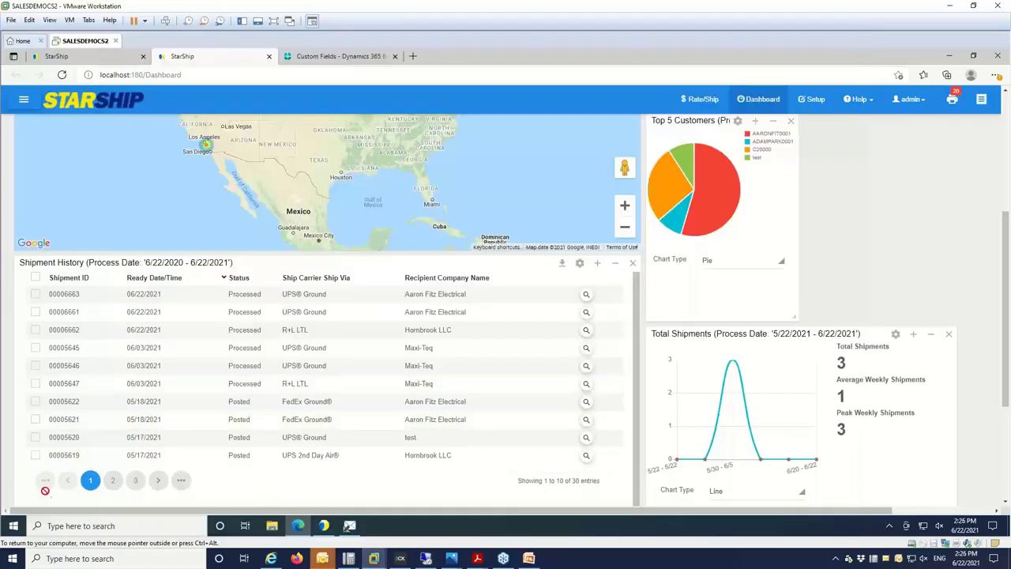
{"action": "left_click", "coordinate": [12, 526]}
{"action": "scroll", "coordinate": [121, 397], "scroll_direction": "down", "scroll_amount": 5}
{"action": "scroll", "coordinate": [143, 389], "scroll_direction": "down", "scroll_amount": 8}
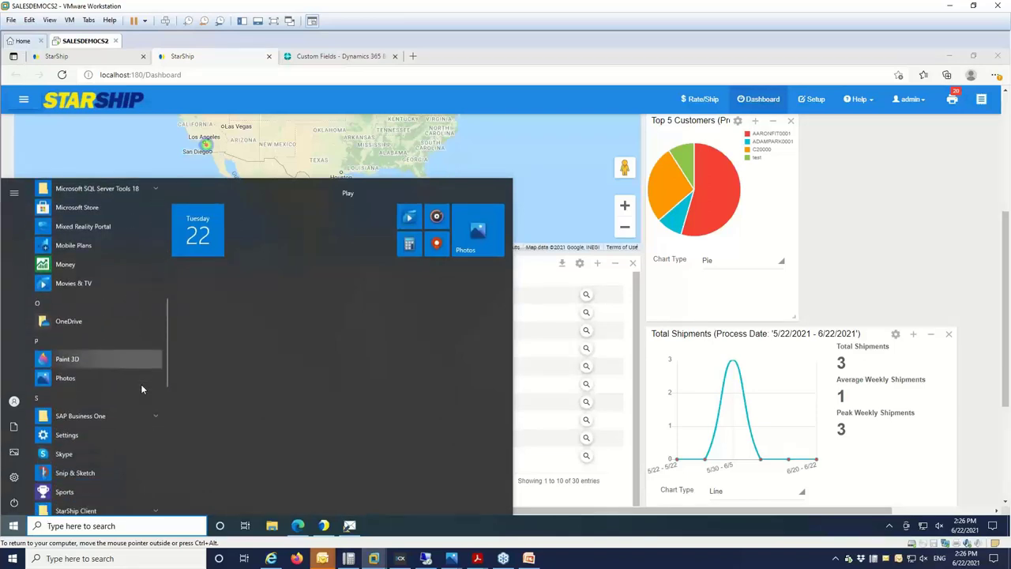
{"action": "scroll", "coordinate": [143, 389], "scroll_direction": "down", "scroll_amount": 4}
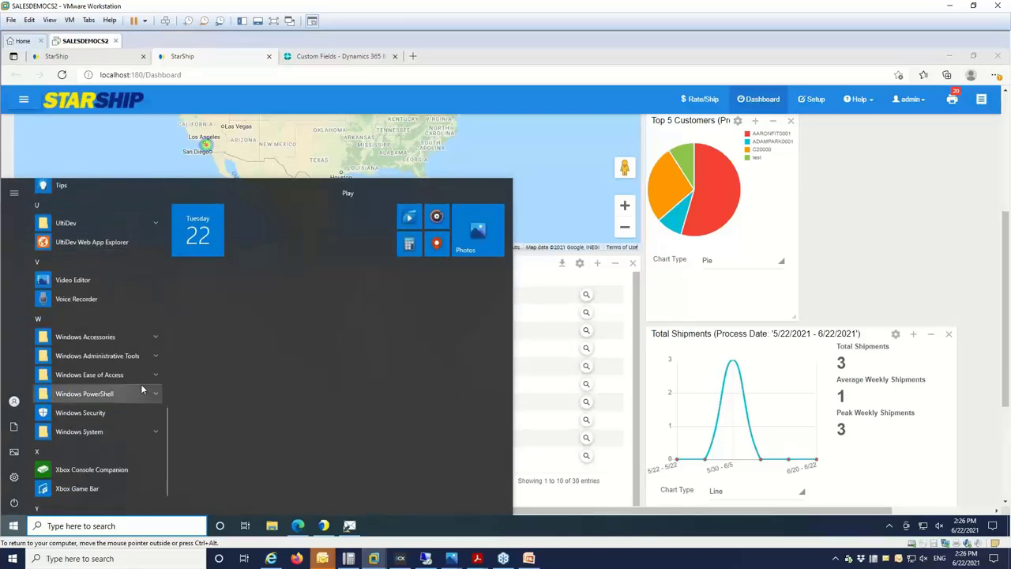
{"action": "scroll", "coordinate": [142, 389], "scroll_direction": "up", "scroll_amount": 3}
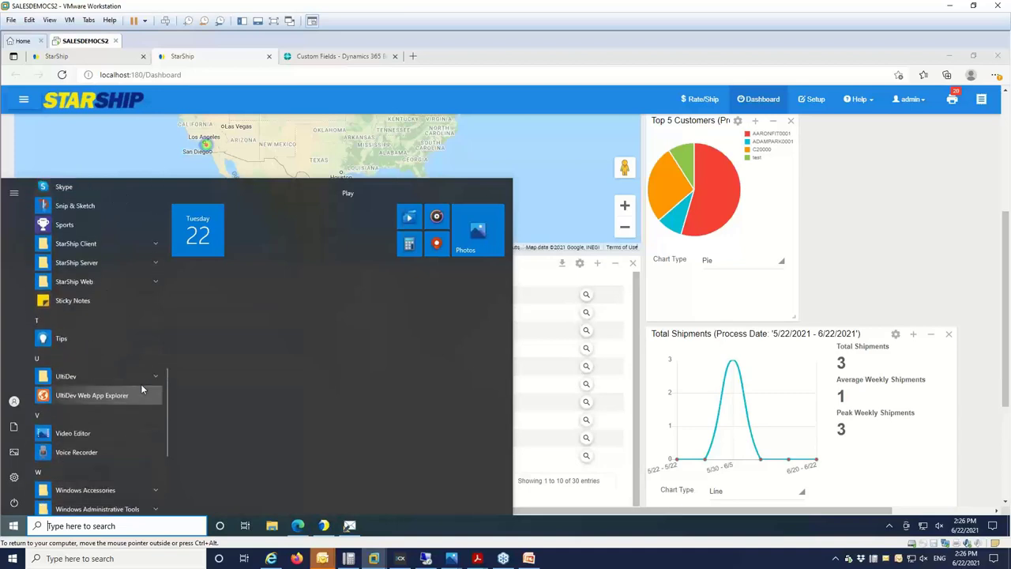
{"action": "left_click", "coordinate": [153, 283]}
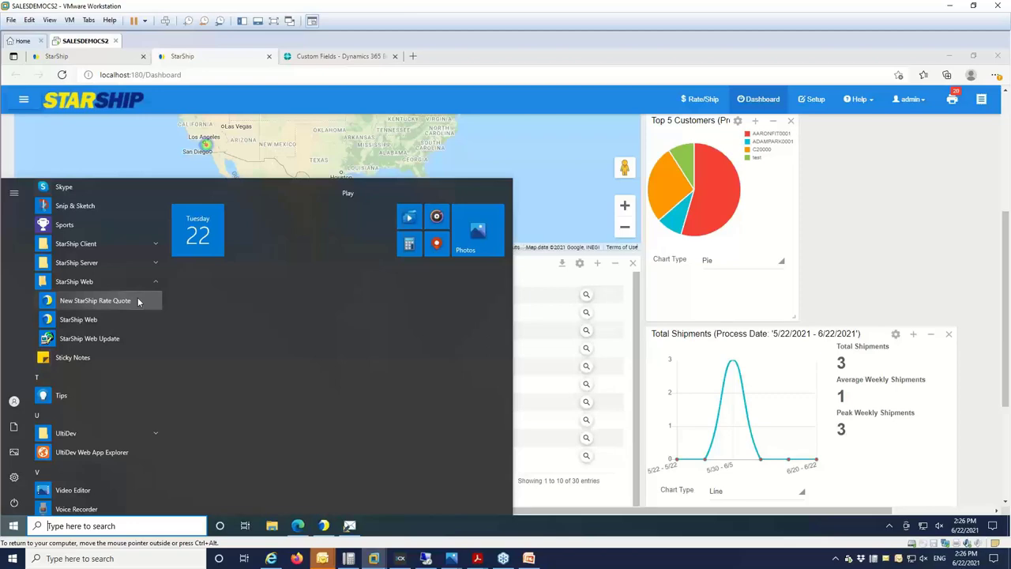
{"action": "key", "text": "Escape"}
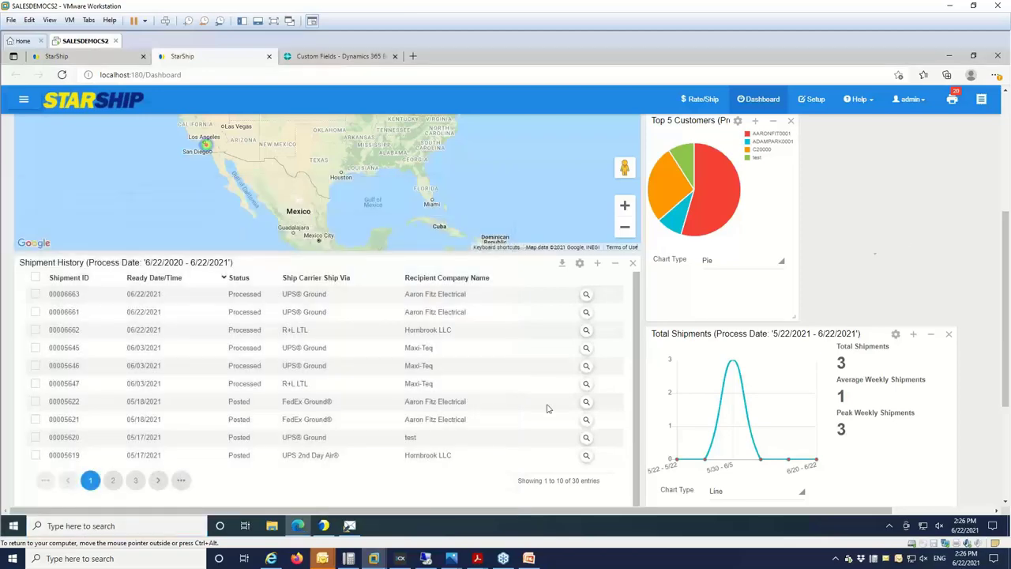
Switch to Dynamics GP Sales Transaction Entry, retrieve an order by document number, and advance to Aaron Fitz Electrical's next order shipping to MINN.
{"action": "left_click", "coordinate": [426, 560]}
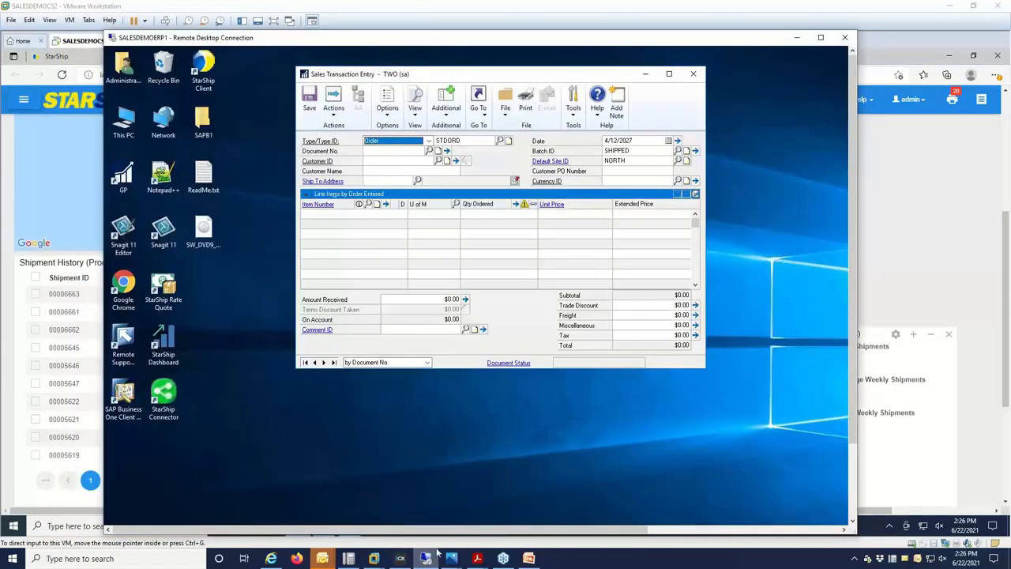
{"action": "left_click", "coordinate": [386, 150]}
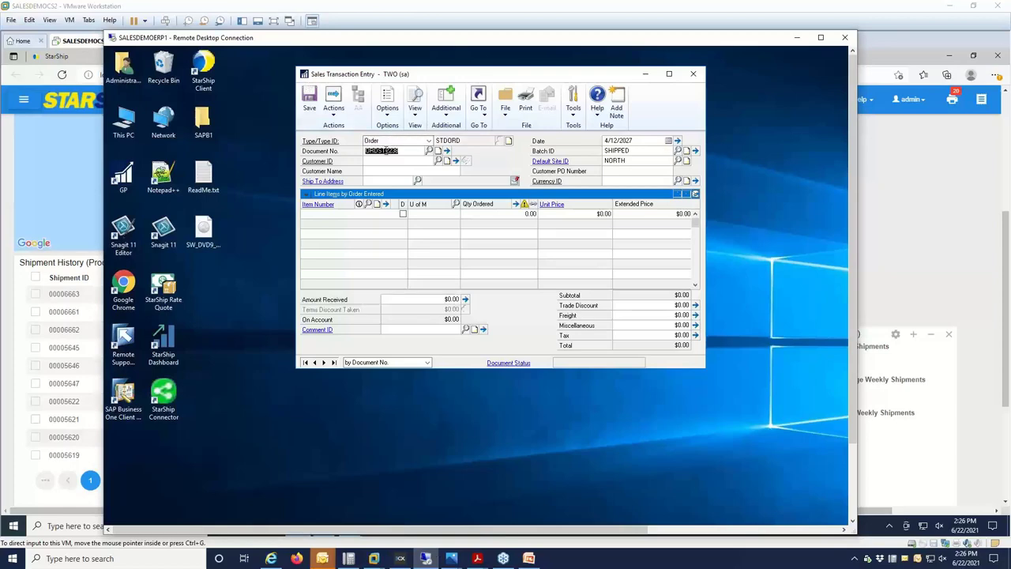
{"action": "type", "text": "102"}
{"action": "key", "text": "Tab"}
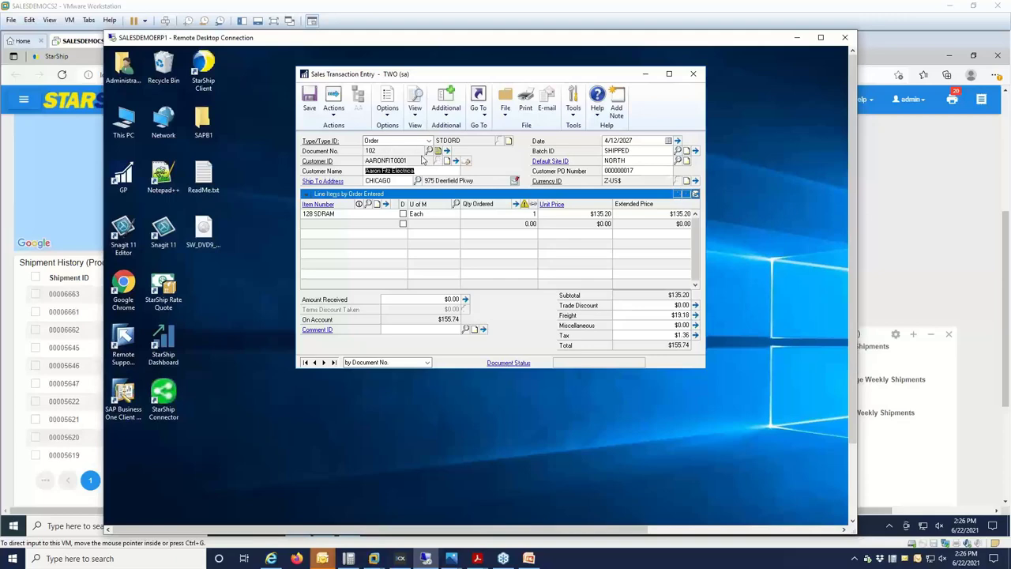
{"action": "left_click", "coordinate": [323, 362]}
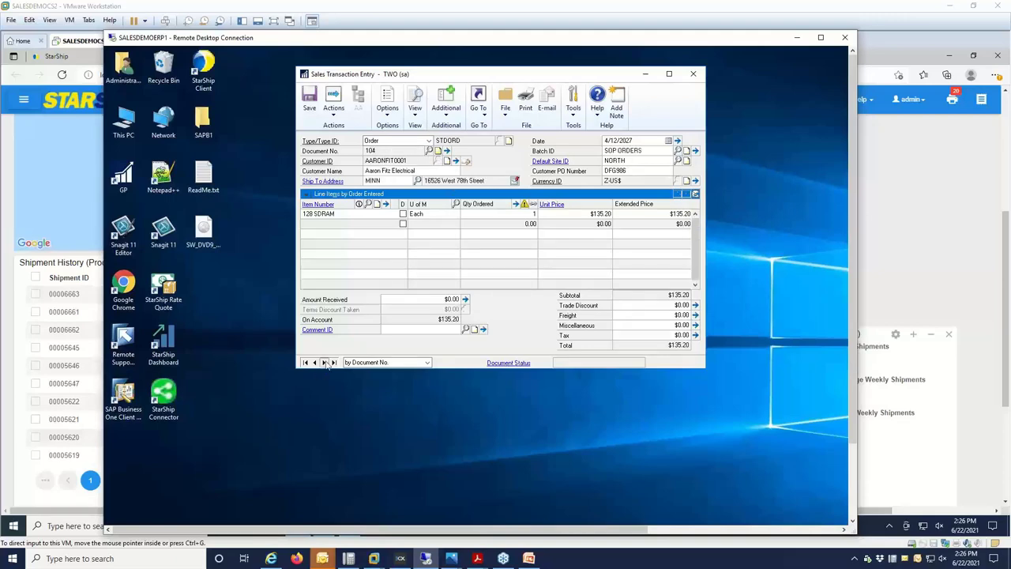
Rate shop the order through StarShip Rate Quote, apply the selected Spee-Dee Ground Service rate, and minimize the remote desktop session.
{"action": "left_click", "coordinate": [449, 117]}
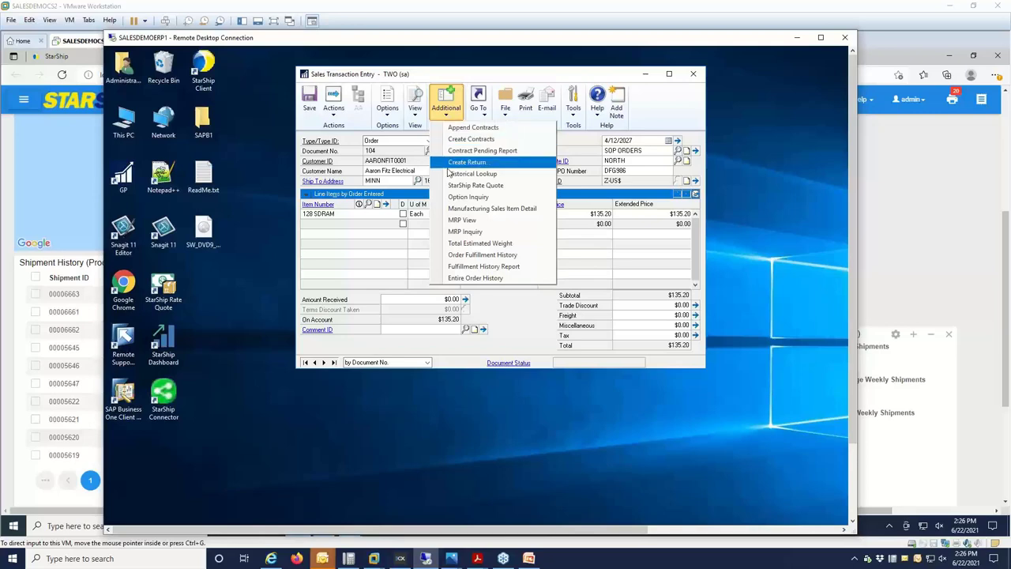
{"action": "left_click", "coordinate": [452, 186]}
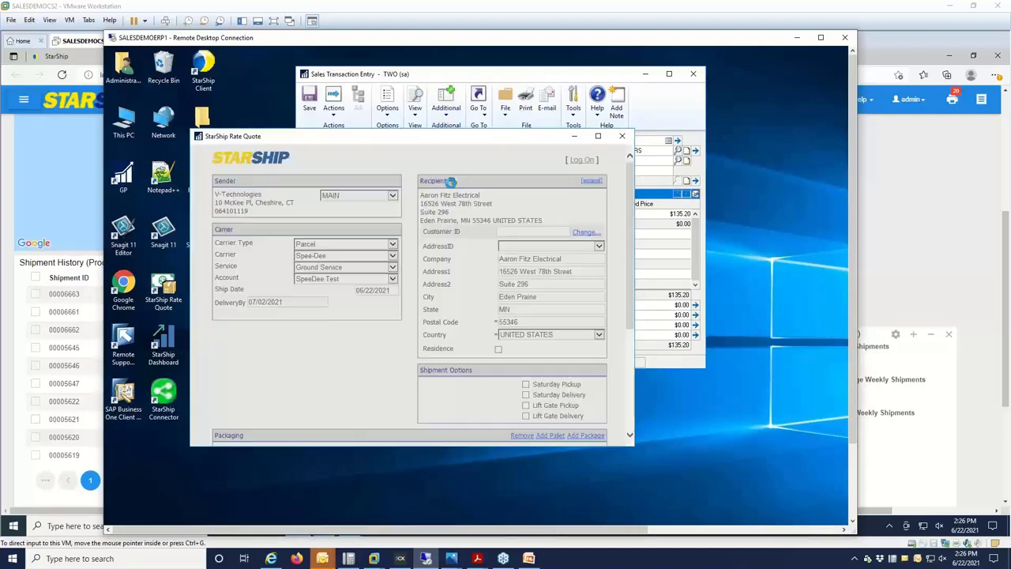
{"action": "scroll", "coordinate": [557, 362], "scroll_direction": "down", "scroll_amount": 1}
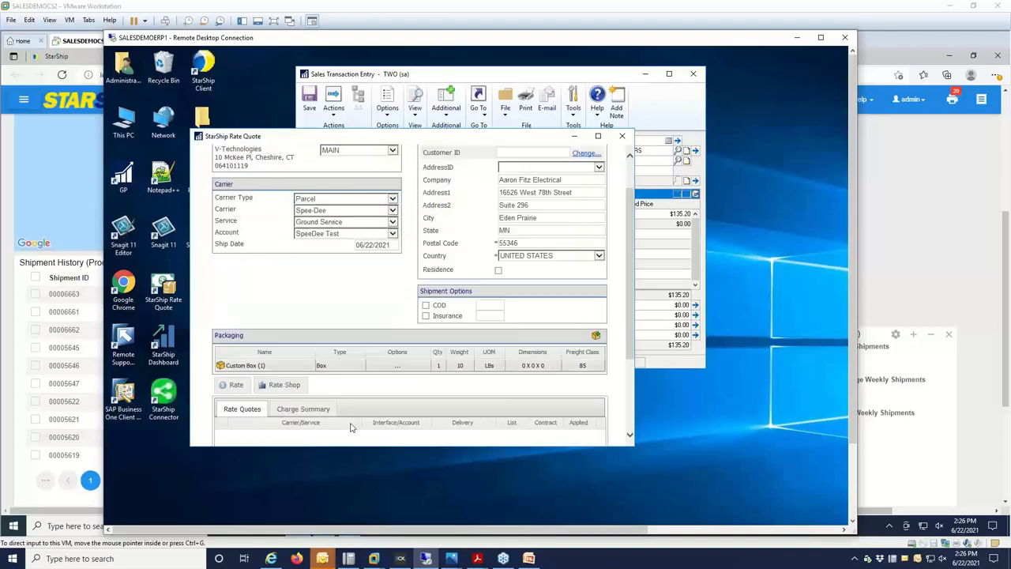
{"action": "left_click", "coordinate": [277, 385]}
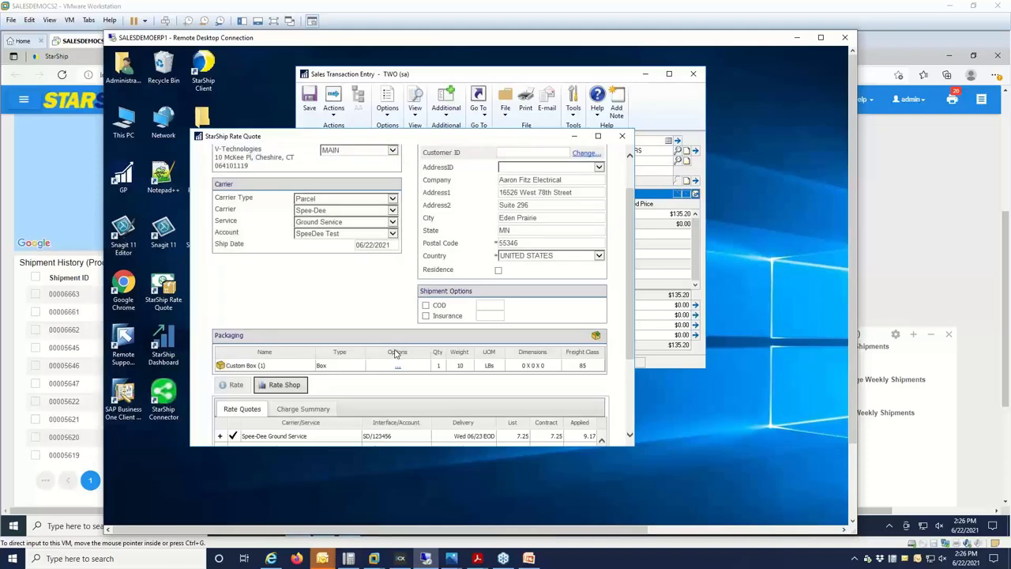
{"action": "scroll", "coordinate": [397, 353], "scroll_direction": "down", "scroll_amount": 1}
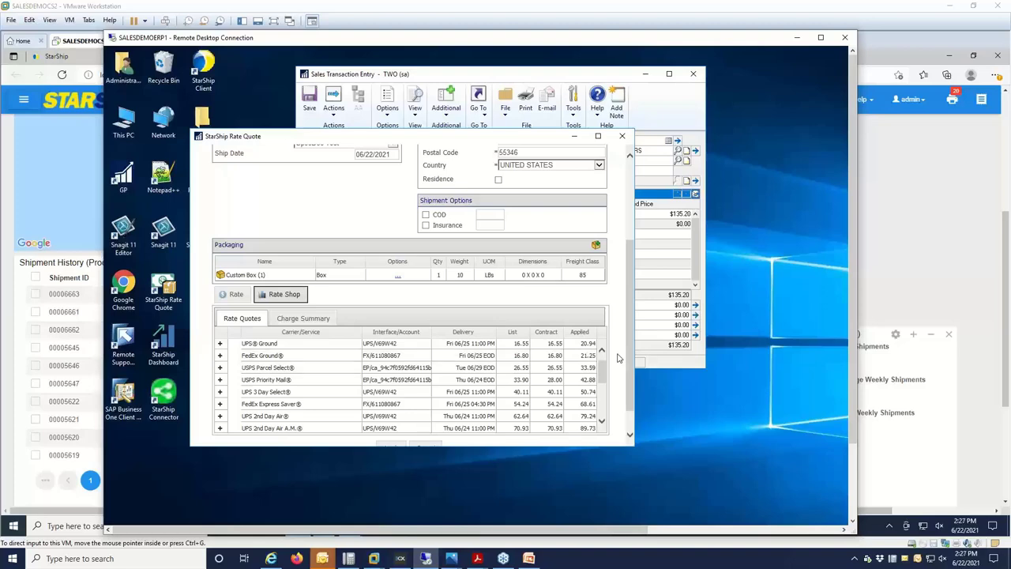
{"action": "scroll", "coordinate": [618, 358], "scroll_direction": "down", "scroll_amount": 1}
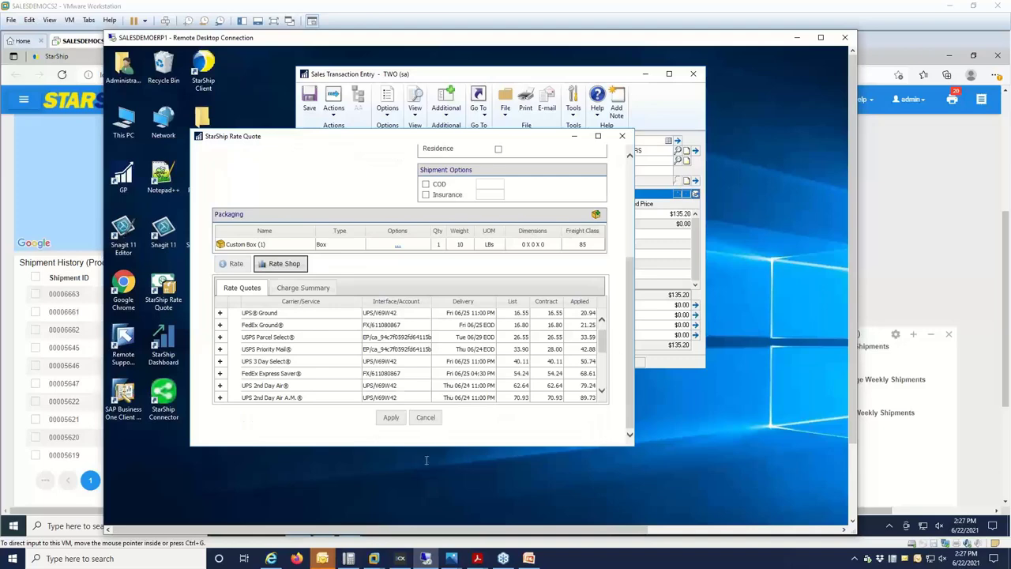
{"action": "left_click", "coordinate": [390, 424]}
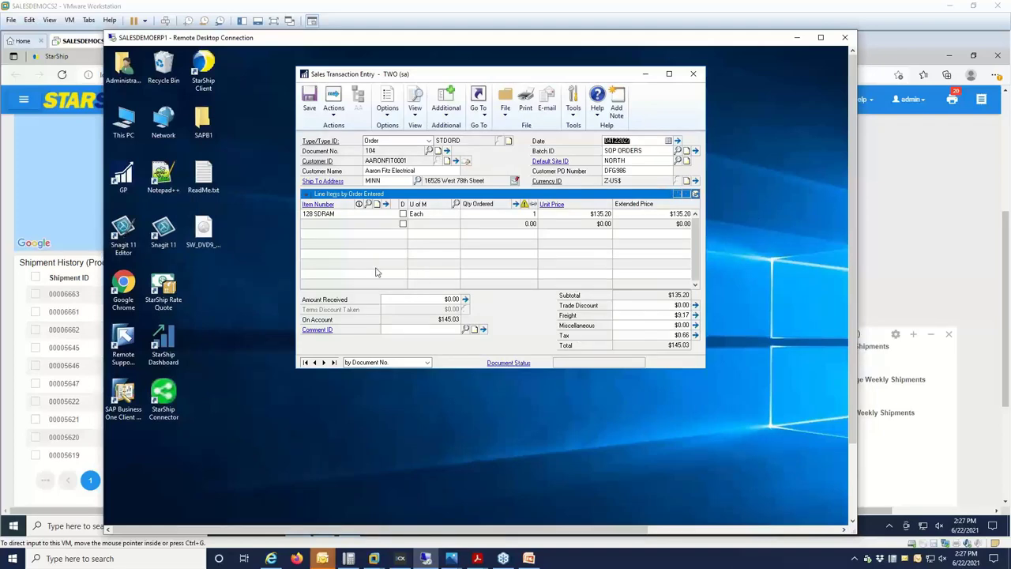
{"action": "left_click", "coordinate": [797, 38]}
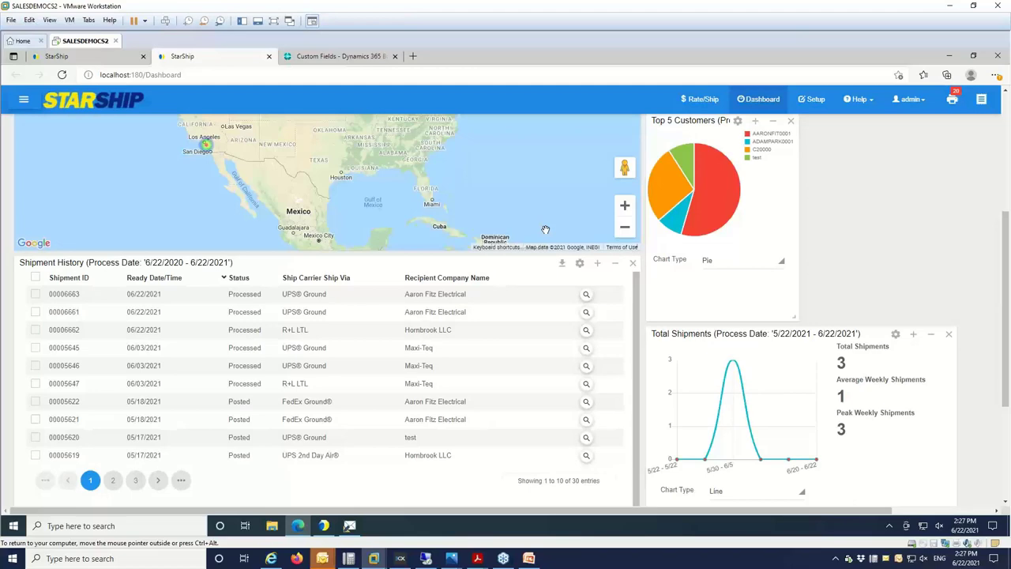
Dismiss the GoToWebinar reminder, view the sample Ship Notification email in Outlook, and minimize it.
{"action": "mouse_move", "coordinate": [320, 562]}
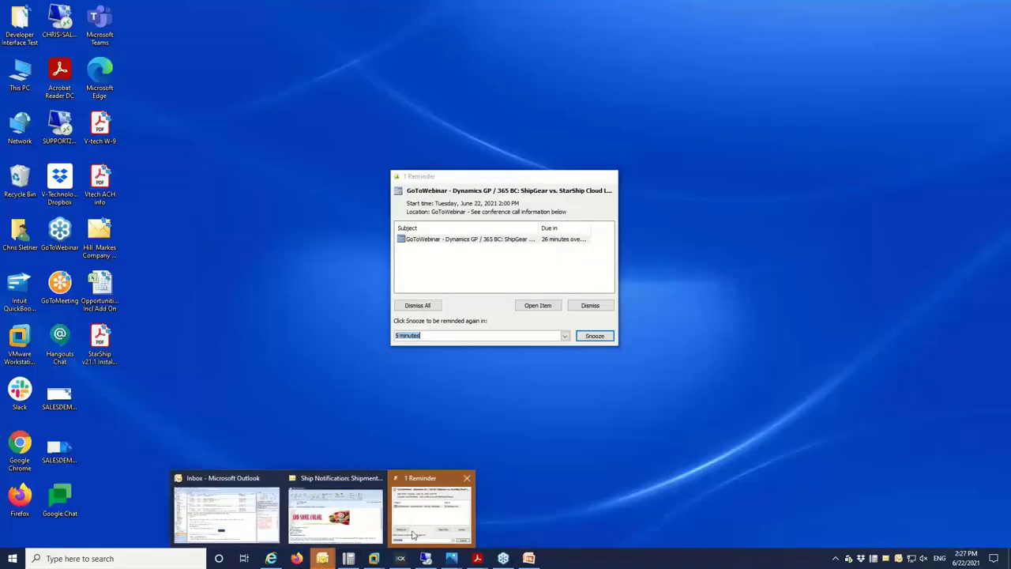
{"action": "mouse_move", "coordinate": [375, 537]}
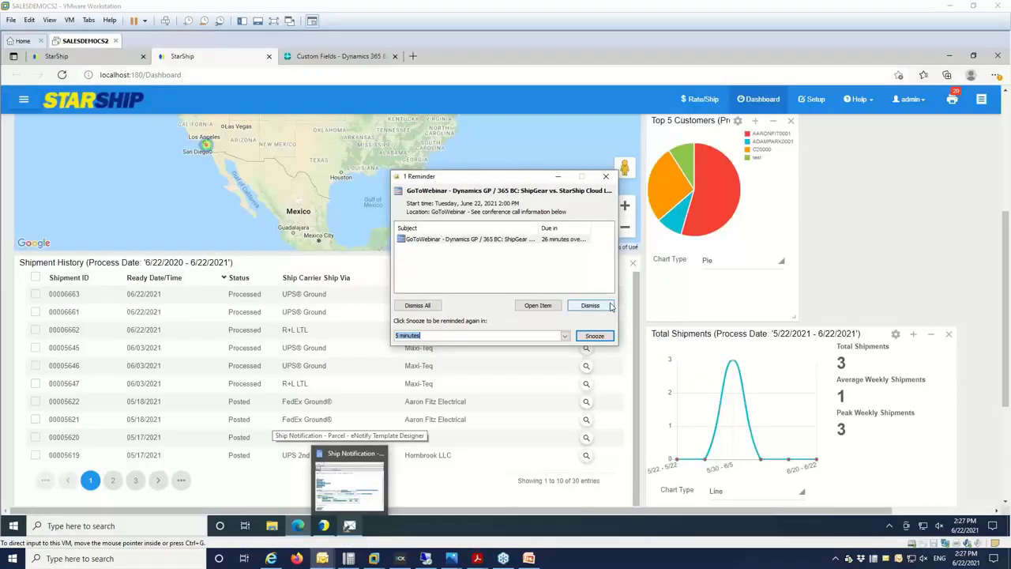
{"action": "left_click", "coordinate": [605, 311]}
{"action": "mouse_move", "coordinate": [345, 559]}
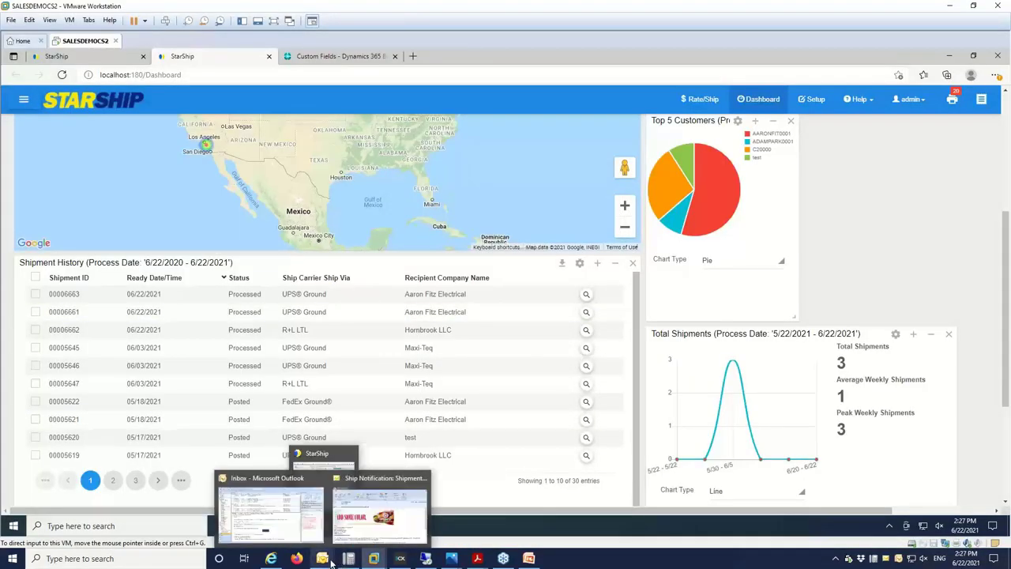
{"action": "left_click", "coordinate": [379, 509]}
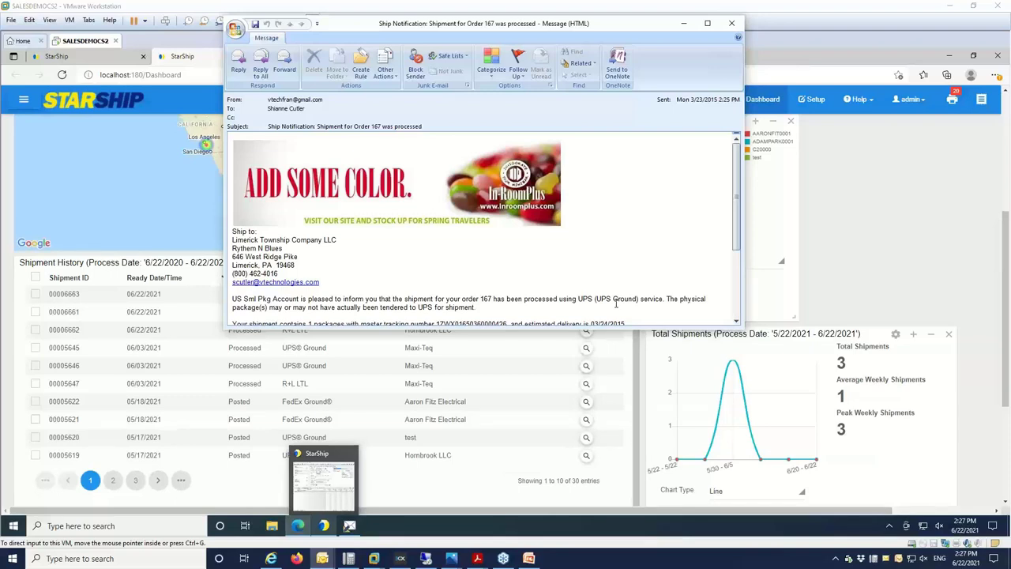
{"action": "left_click", "coordinate": [686, 29]}
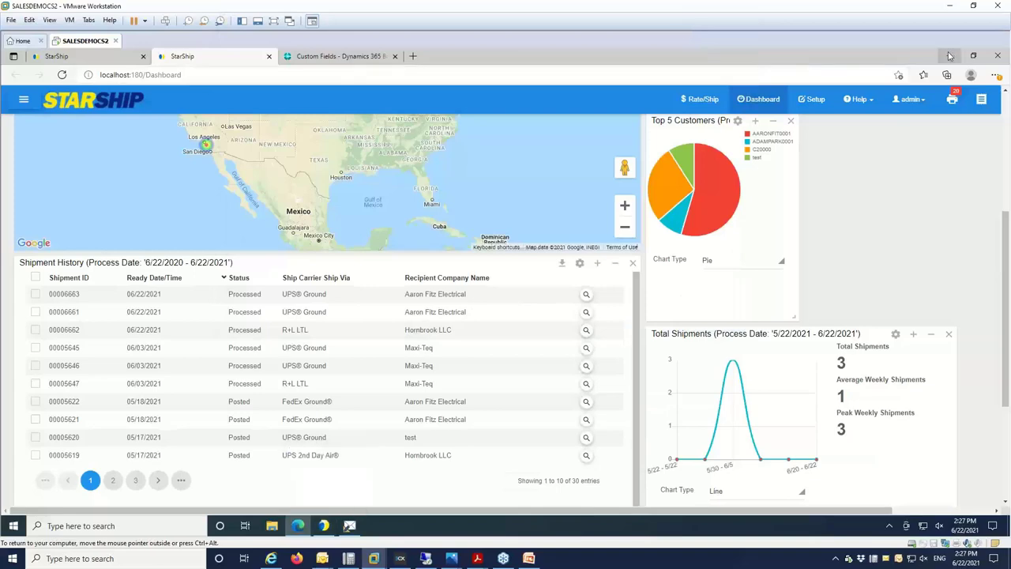
Switch to the Ship Notification - Parcel template in the eNotify Template Designer and view the shipment fields available for insertion.
{"action": "left_click", "coordinate": [950, 55]}
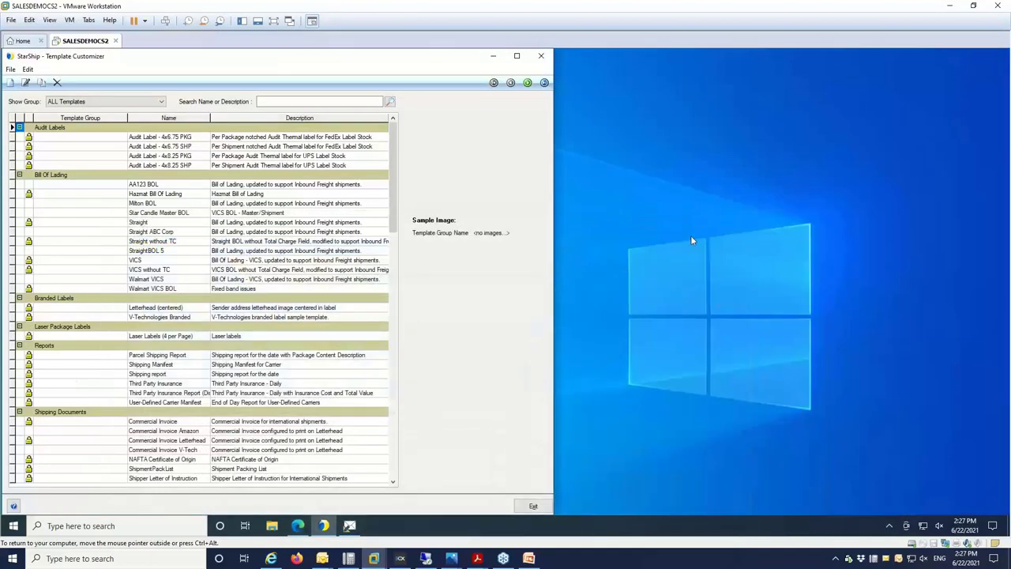
{"action": "left_click", "coordinate": [349, 525]}
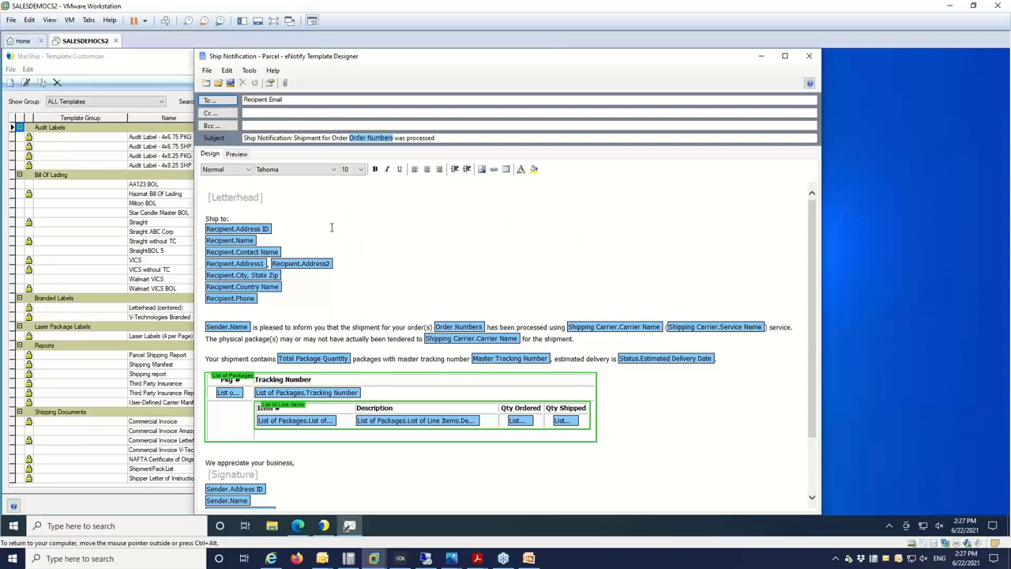
{"action": "right_click", "coordinate": [417, 261]}
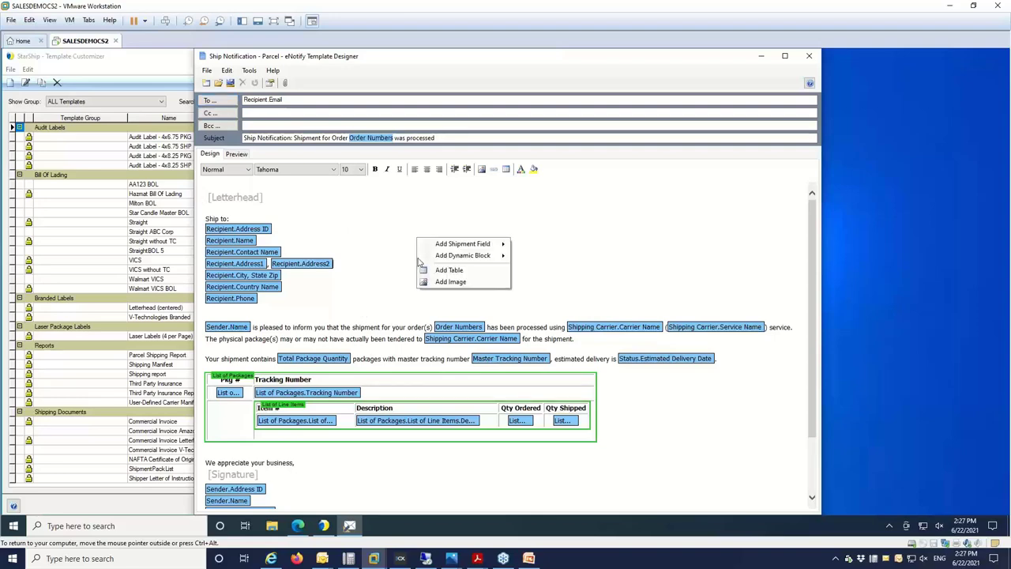
{"action": "mouse_move", "coordinate": [455, 247]}
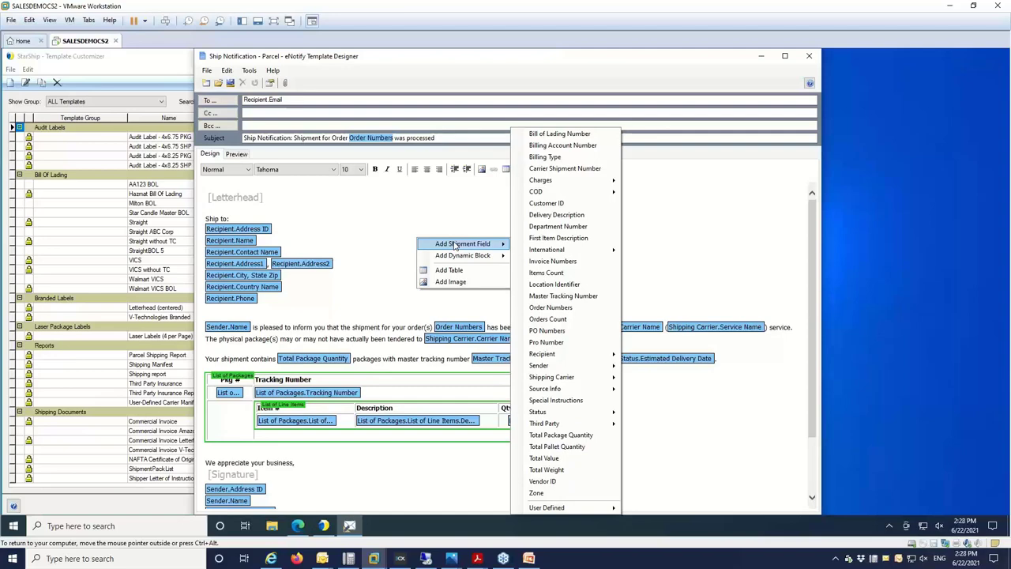
{"action": "left_click", "coordinate": [712, 237]}
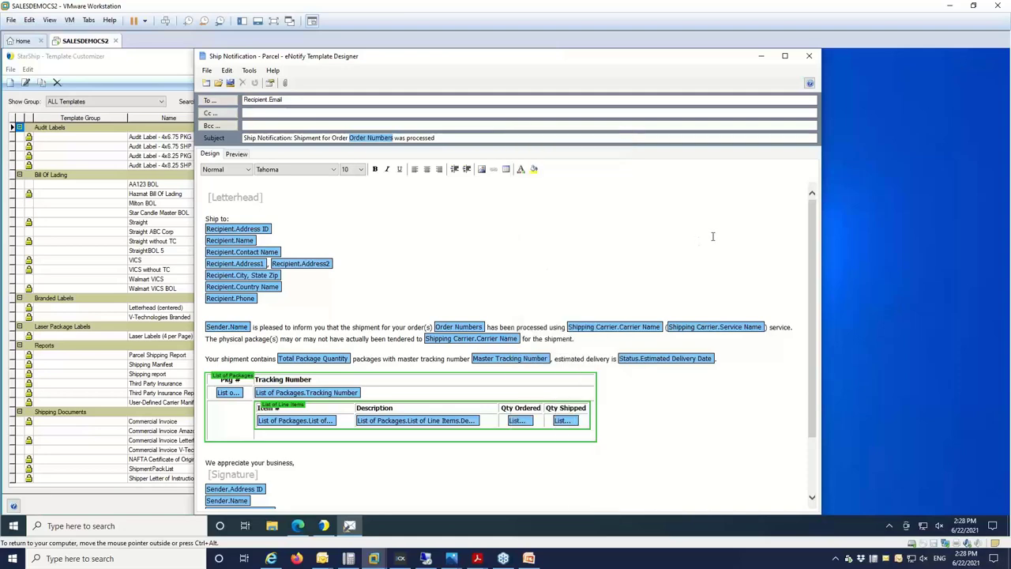
Review the Shipment data documents available as notification attachments, cancel without attaching any, and minimize the template designer.
{"action": "left_click", "coordinate": [285, 83]}
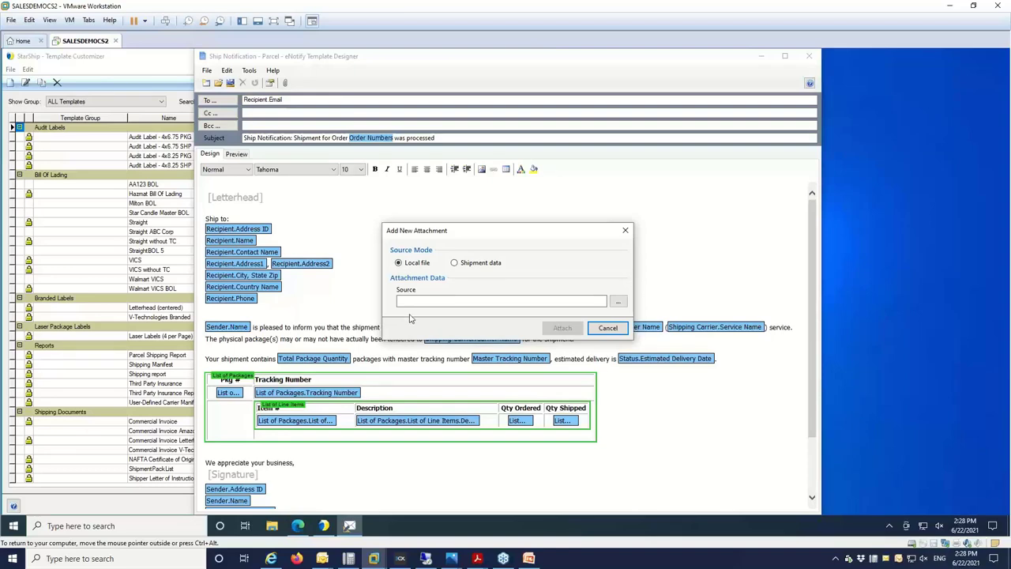
{"action": "left_click", "coordinate": [454, 263]}
{"action": "left_click", "coordinate": [606, 305]}
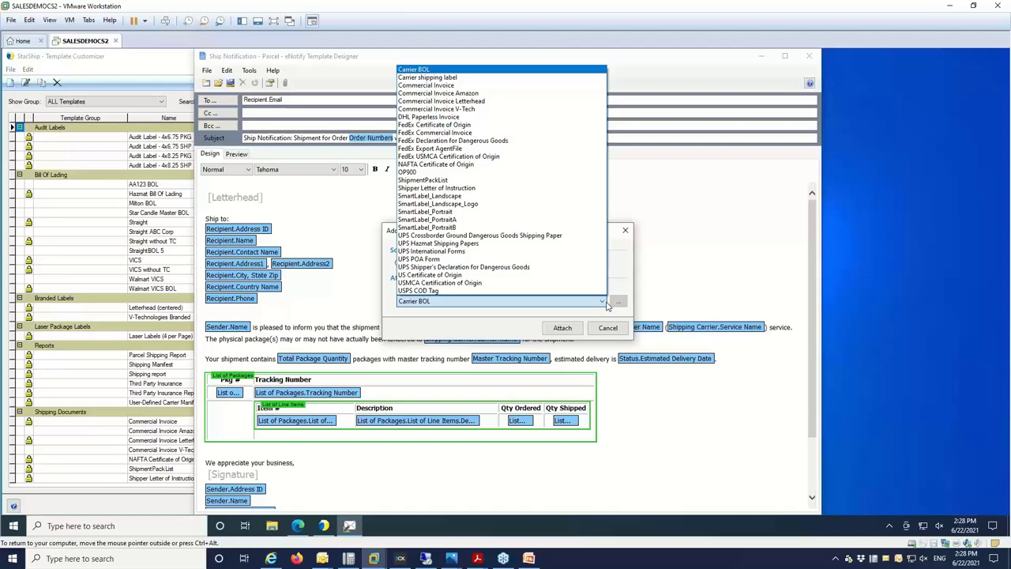
{"action": "left_click", "coordinate": [605, 304]}
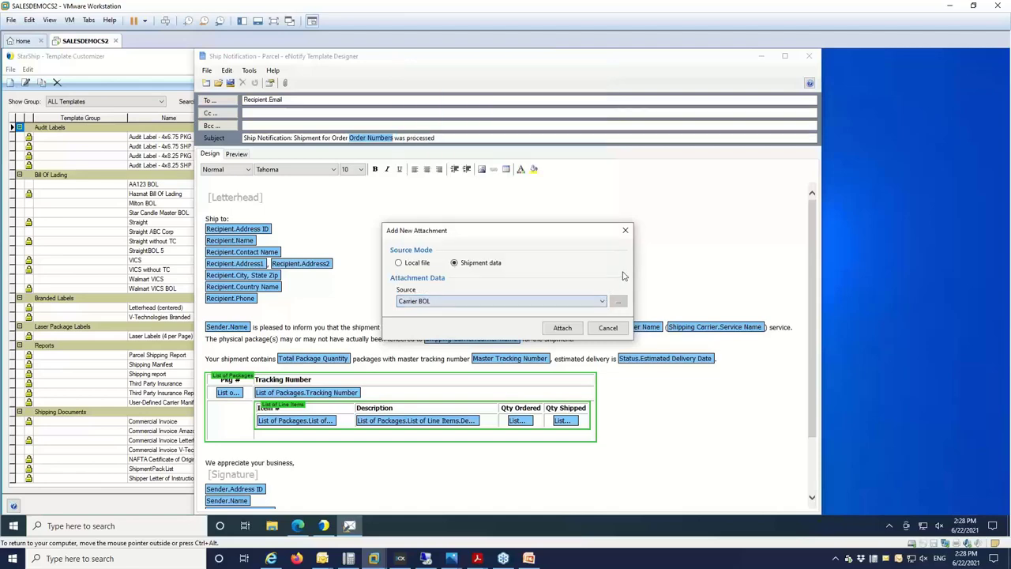
{"action": "left_click", "coordinate": [609, 328]}
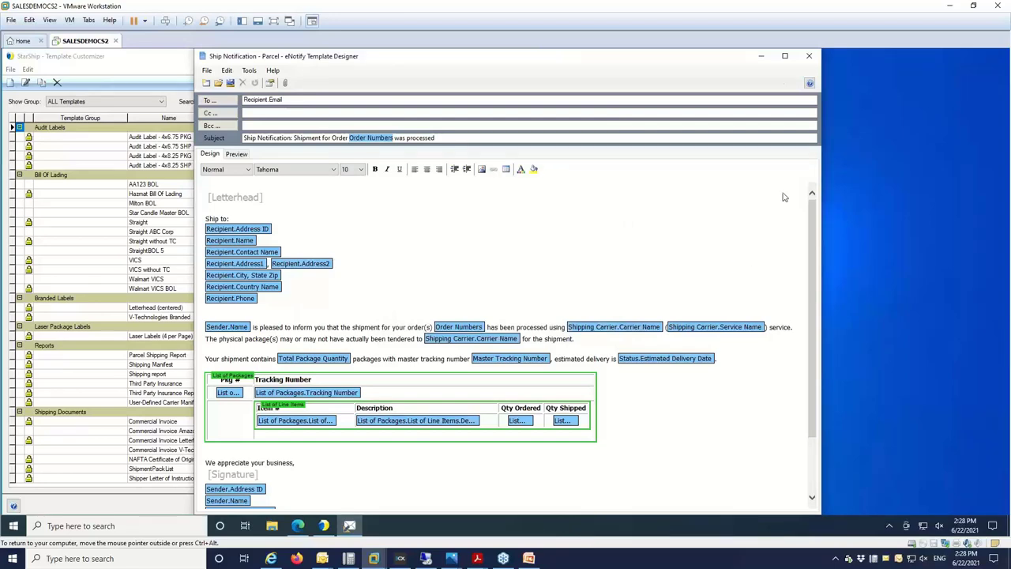
{"action": "left_click", "coordinate": [762, 56]}
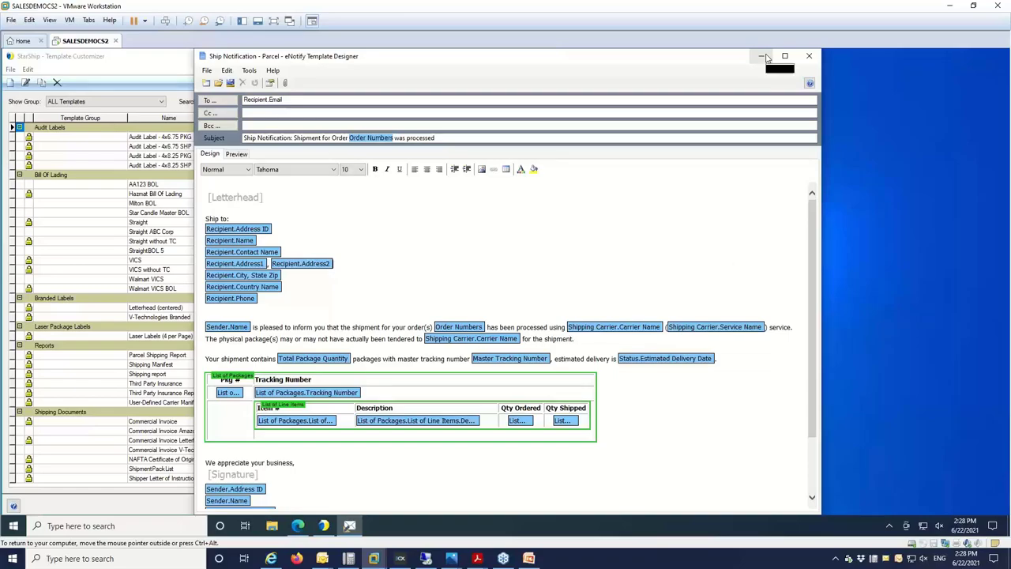